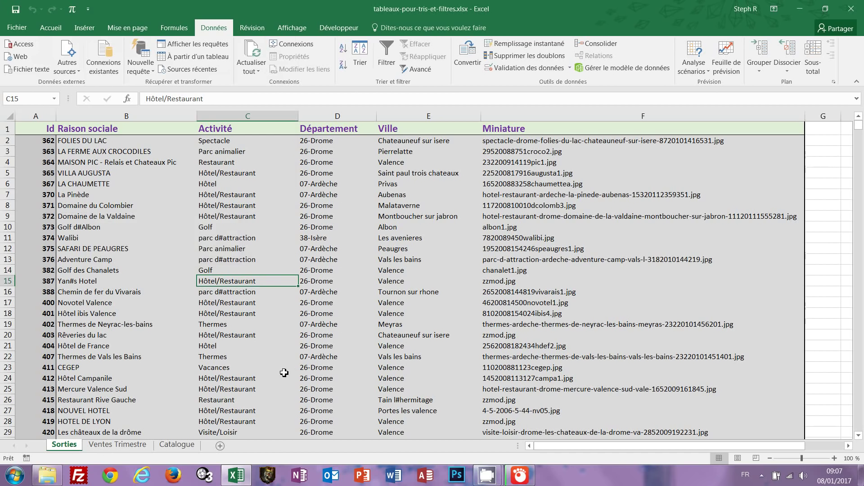
Step: Select cell B4 on the Catalogue sheet as the starting cell for the data
left_click(404, 217)
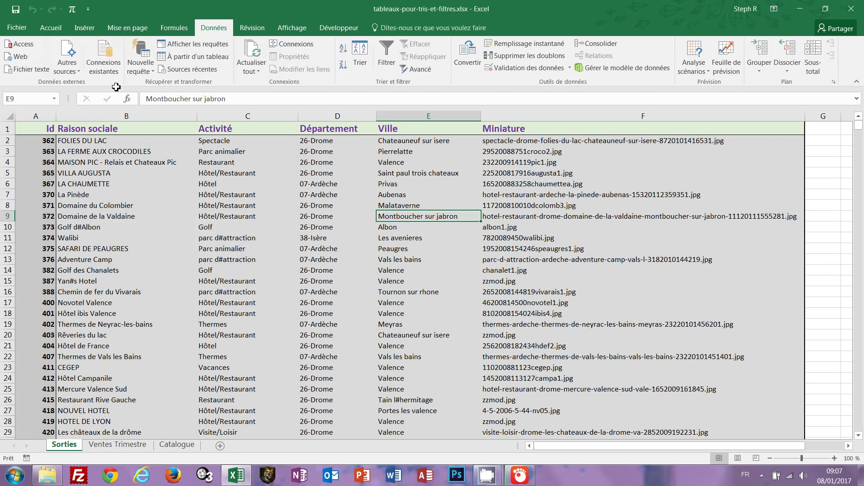
left_click(51, 30)
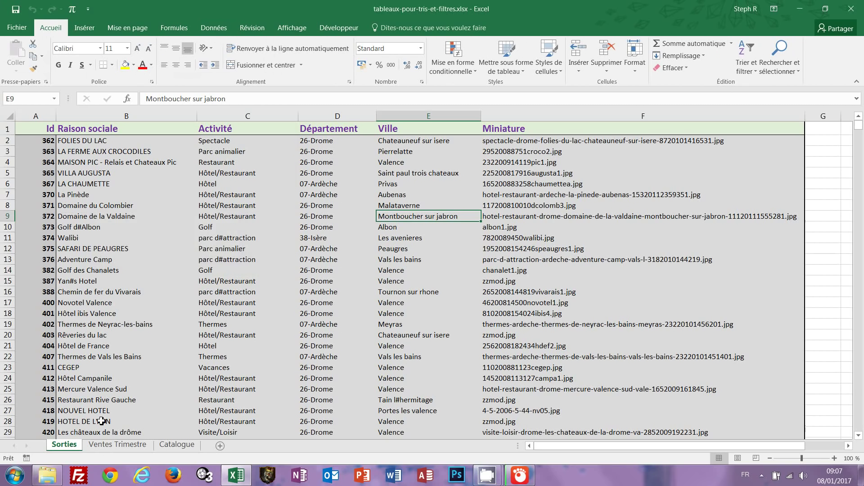
left_click(178, 445)
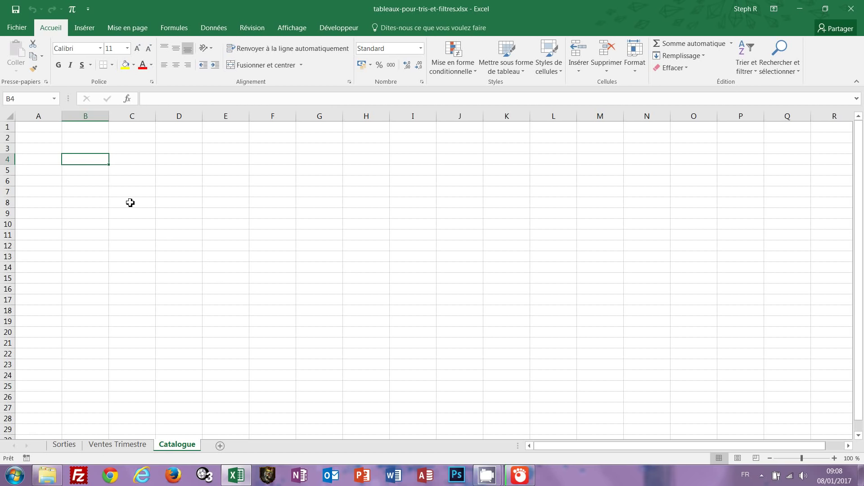
left_click(73, 169)
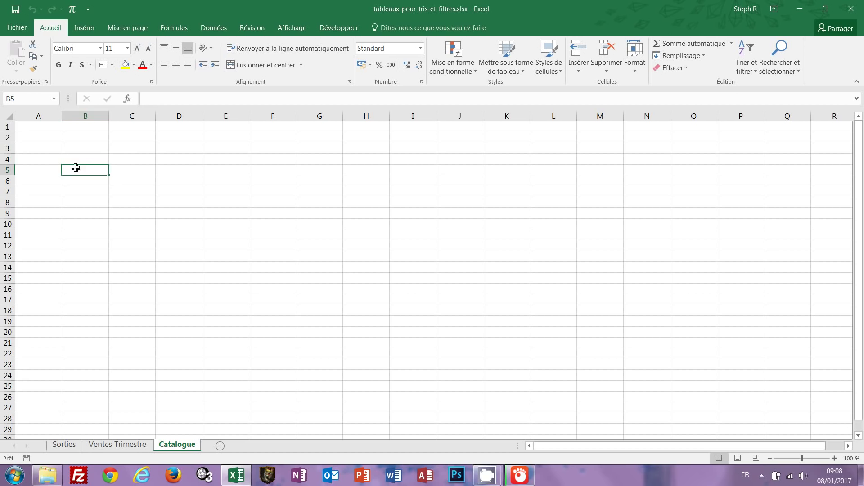
left_click(79, 160)
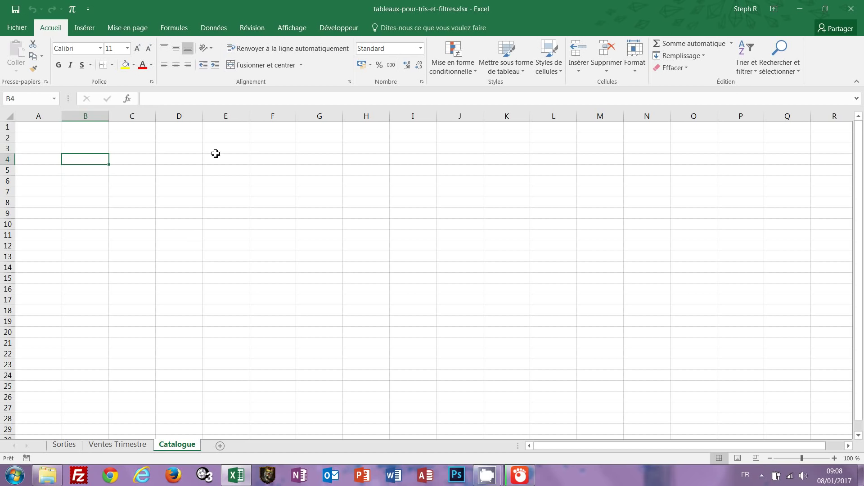
Step: Start a text-file import using products.csv from the sources folder
left_click(215, 29)
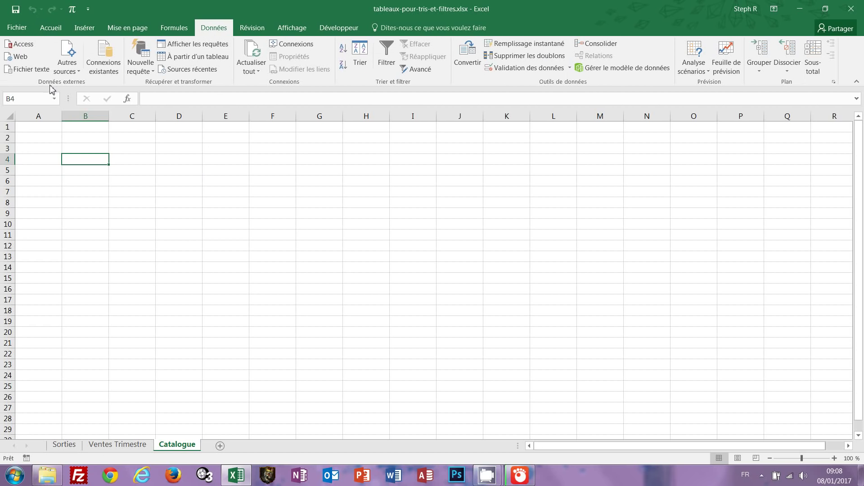
left_click(28, 71)
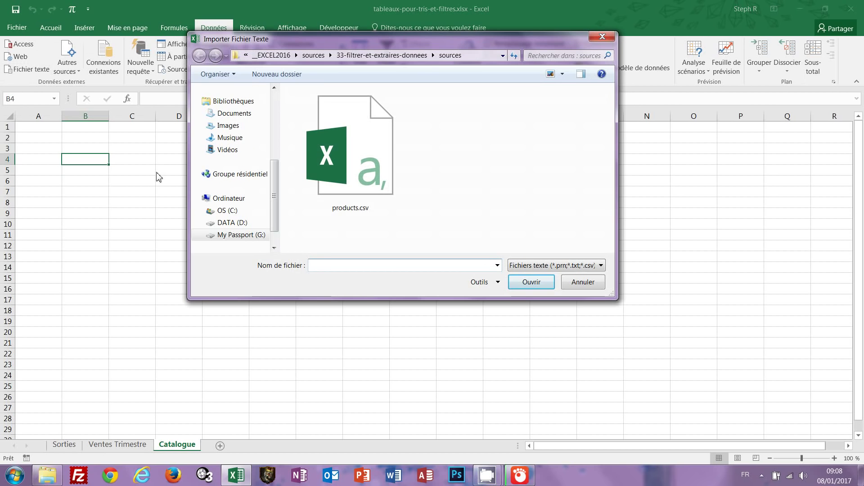
left_click_drag(432, 44, 444, 83)
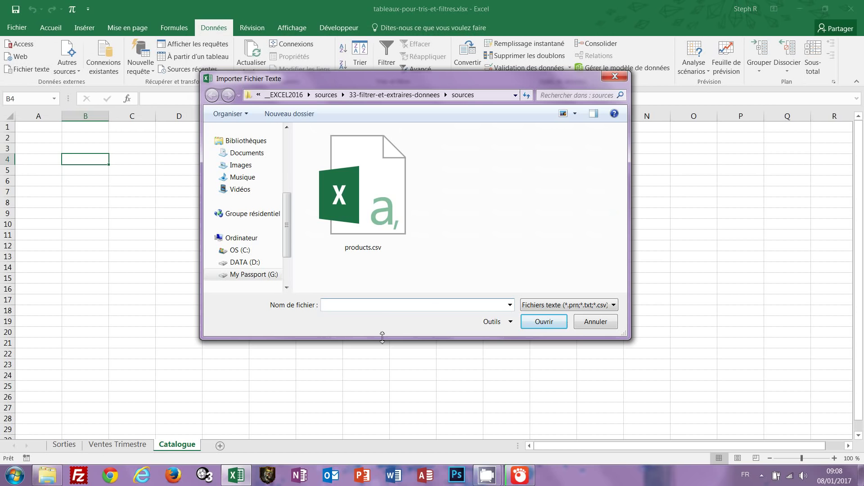
double_click(376, 198)
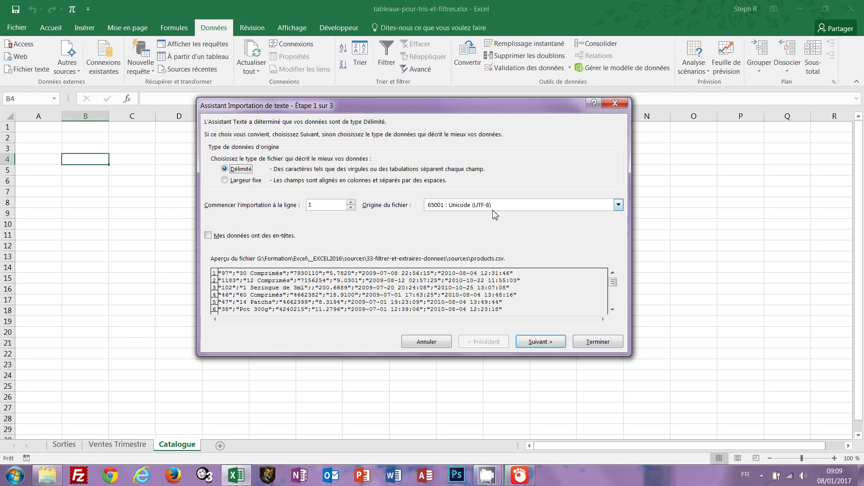
Step: Treat the import data as delimited and use the semicolon as the only separator instead of the tab
left_click(539, 344)
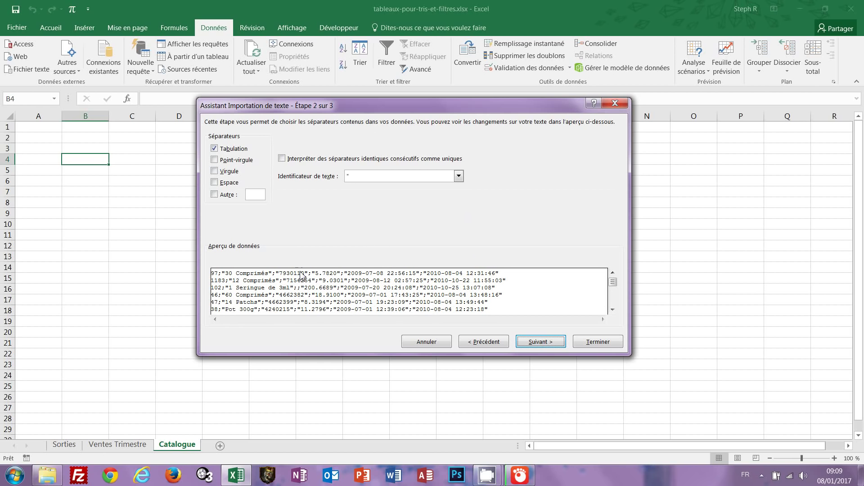
left_click(214, 149)
left_click(215, 160)
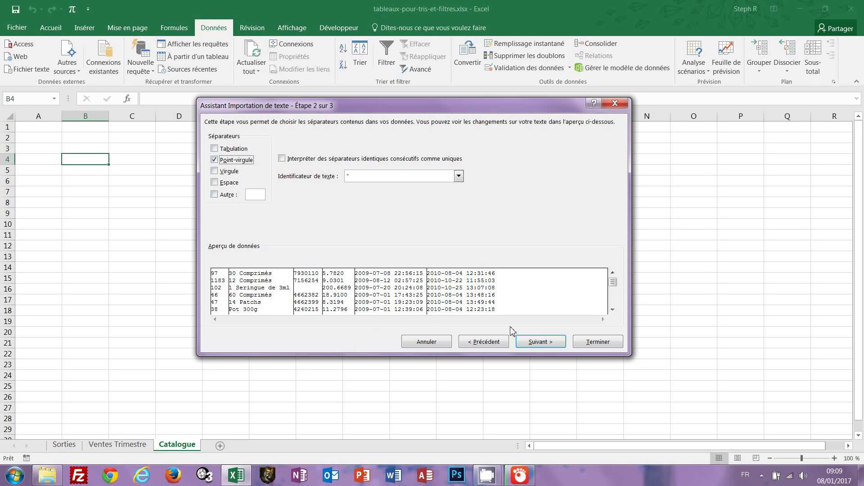
Step: Finish the import with the Standard column format, placing the data at cell B4 of the existing sheet, and check its extent
left_click(542, 342)
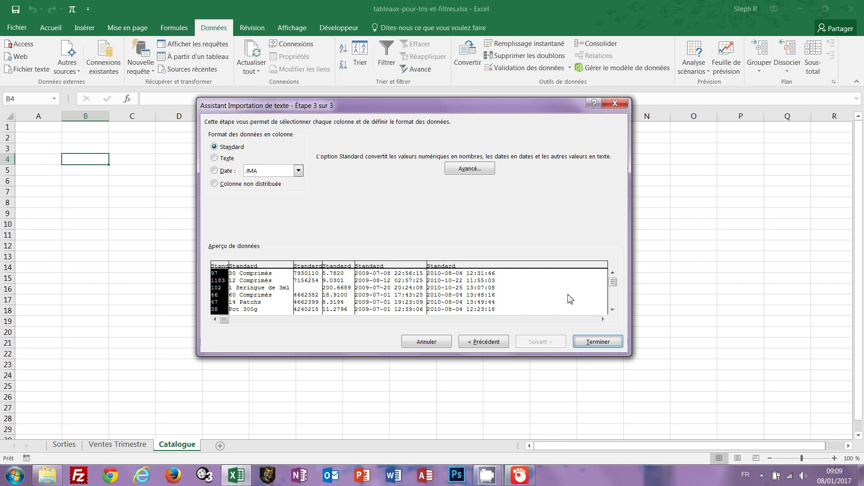
left_click(599, 342)
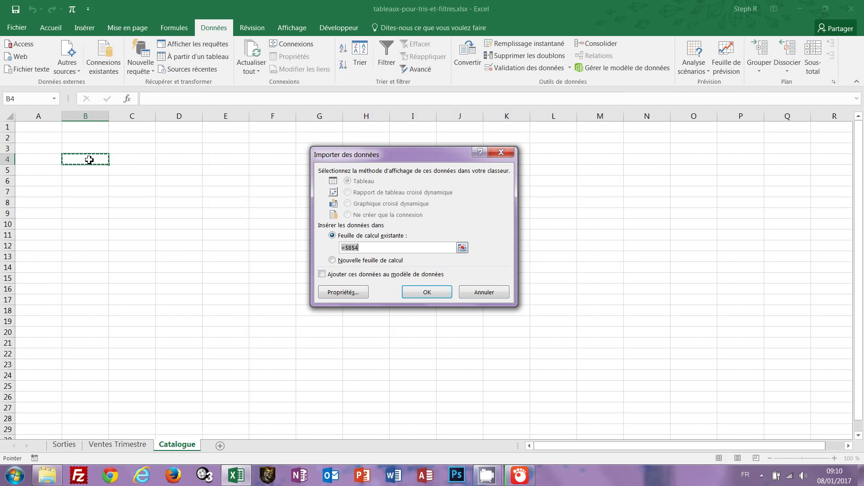
left_click(434, 293)
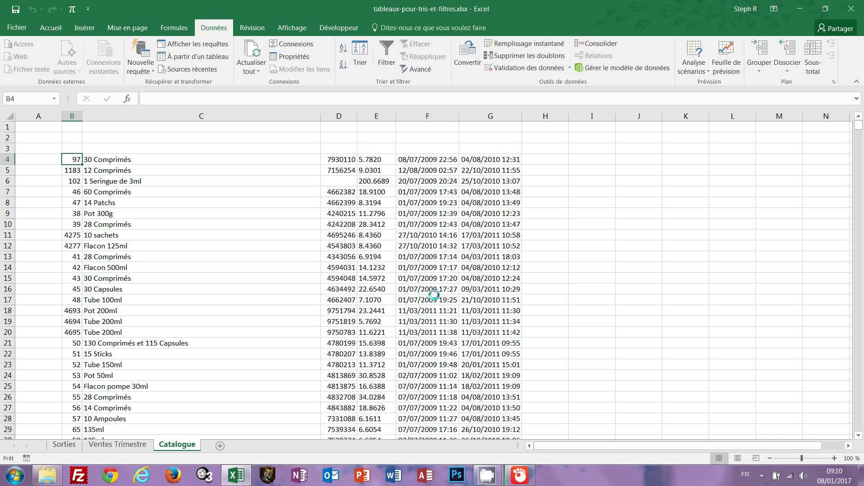
key("ctrl+End")
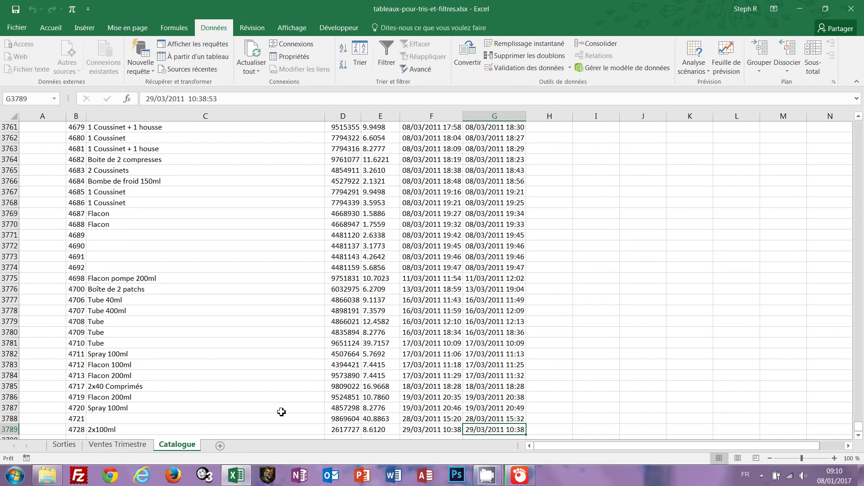
key("ctrl+Home")
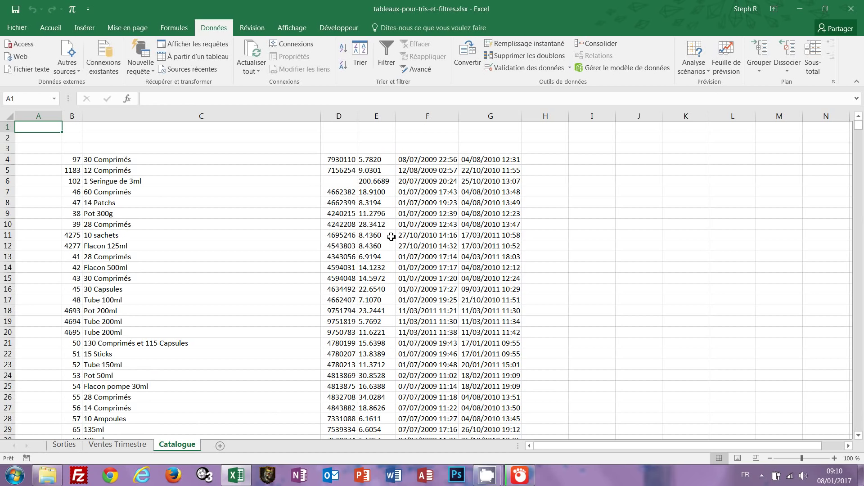
Step: In the prices in E4:E3789, replace every period with a comma and apply the euro currency format
left_click(385, 161)
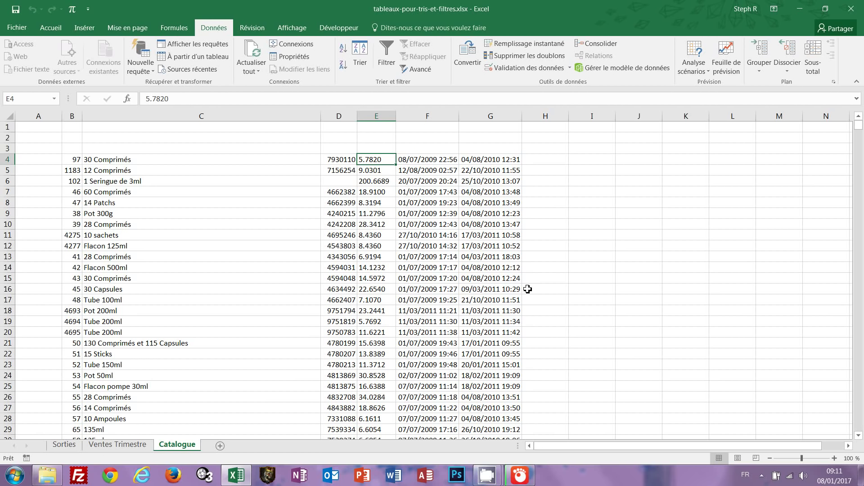
key("ctrl+End")
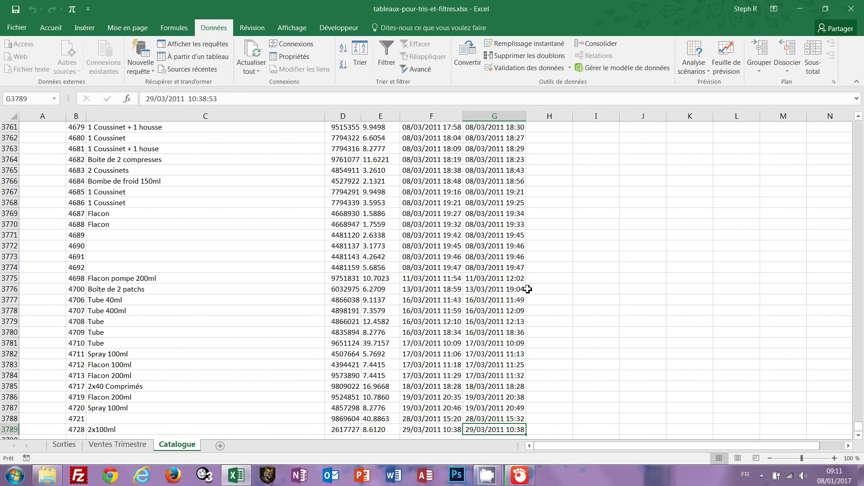
left_click(376, 431)
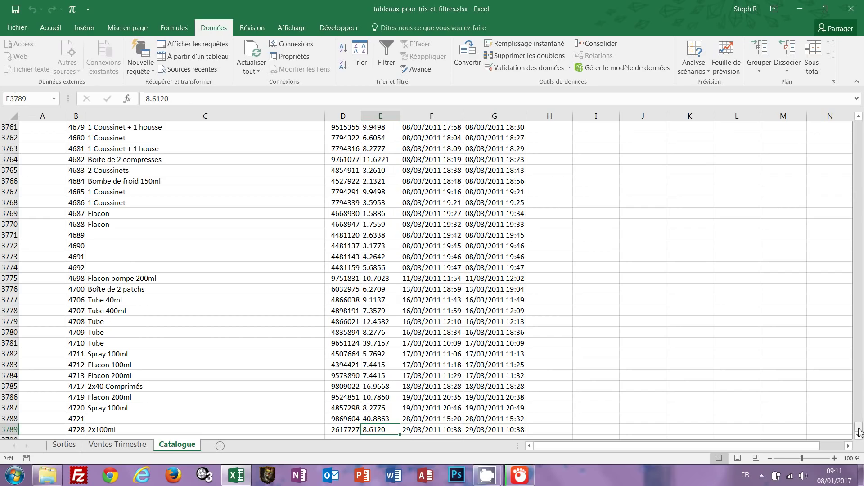
left_click_drag(860, 431, 858, 124)
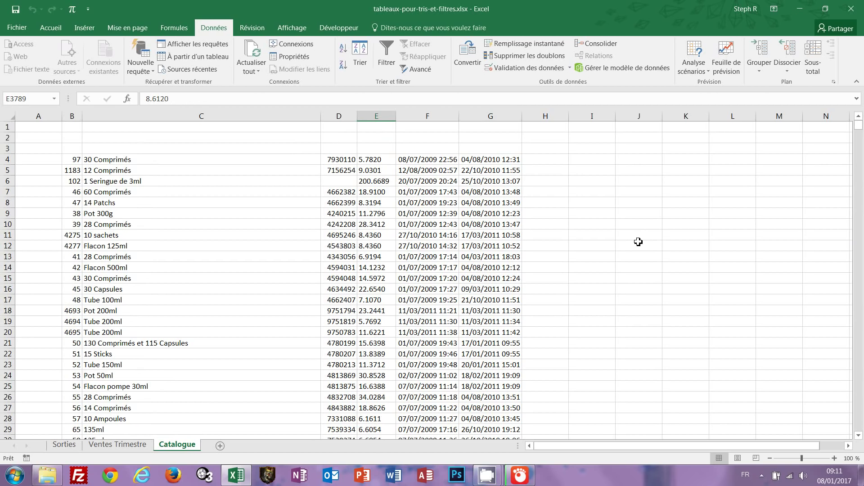
left_click(377, 159, "shift")
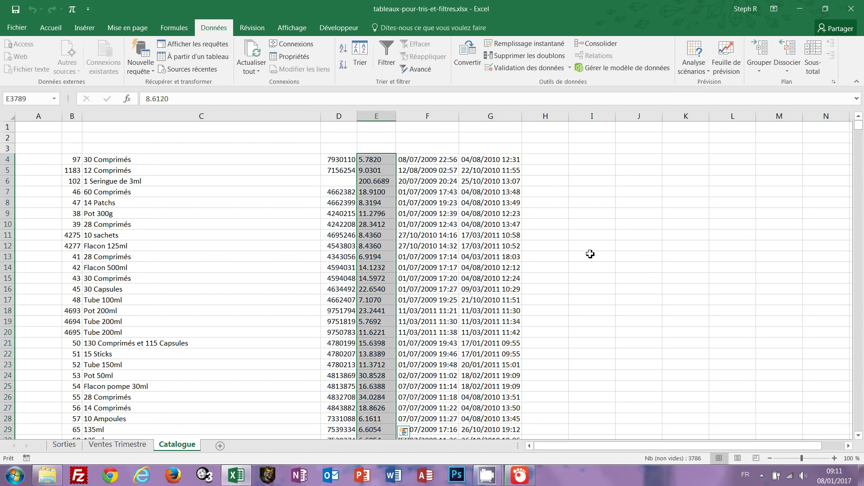
key("ctrl+h")
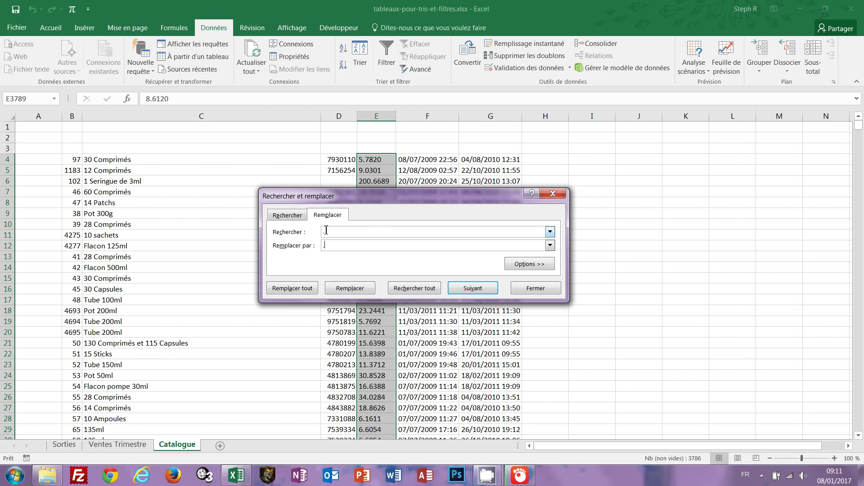
left_click(304, 291)
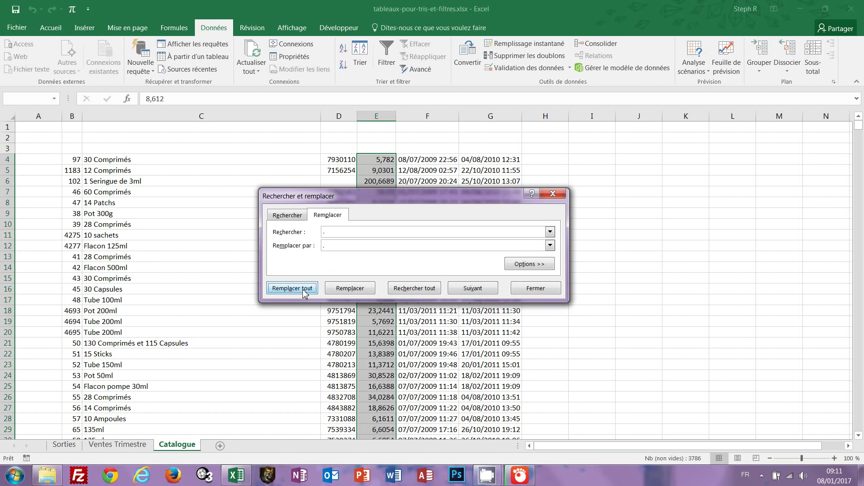
left_click(449, 269)
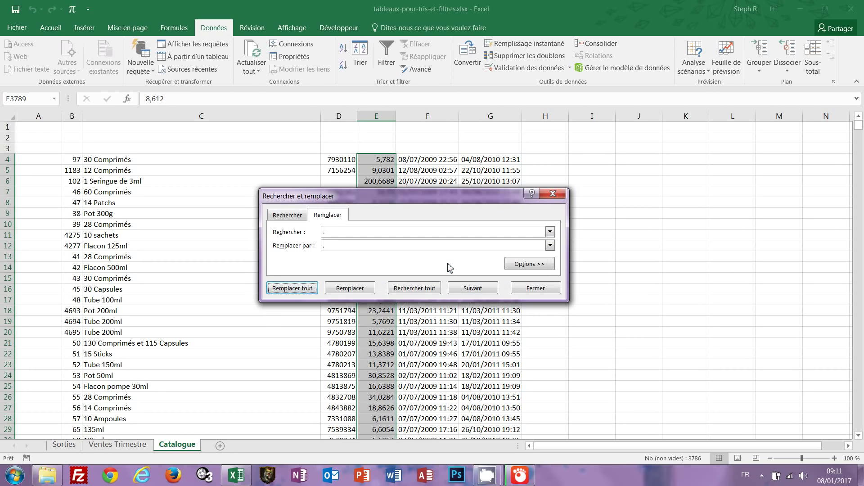
left_click(533, 290)
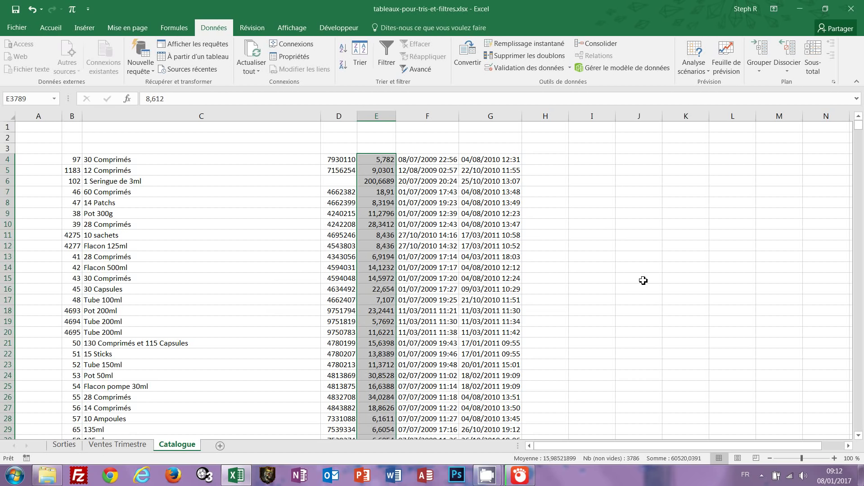
key("ctrl+shift+4")
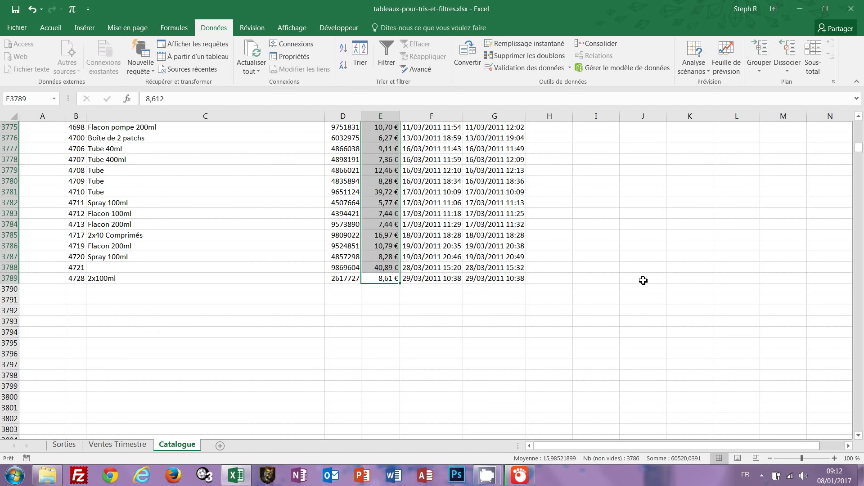
key("ctrl+Home")
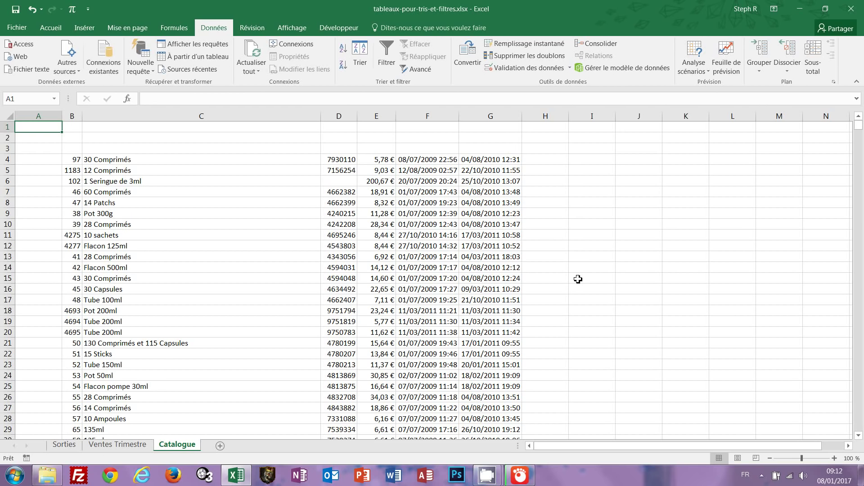
Step: Apply the short date format (Date courte) to the date columns in F4:G3789
left_click(423, 161)
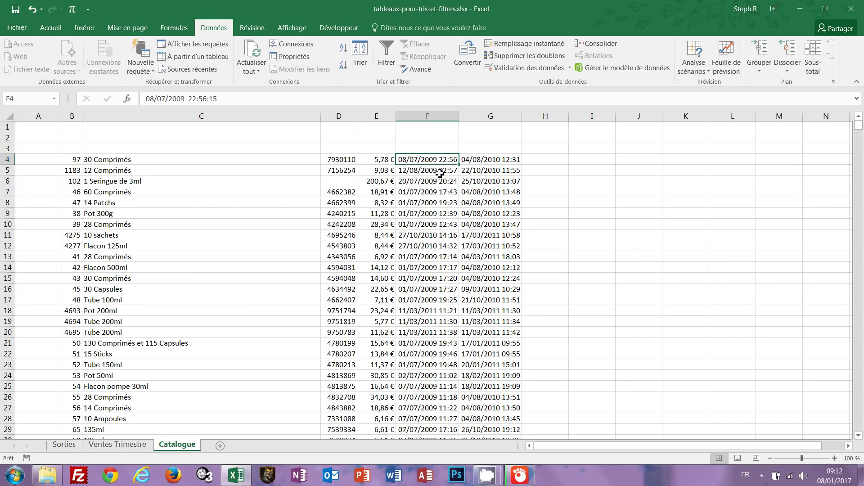
key("ctrl+End")
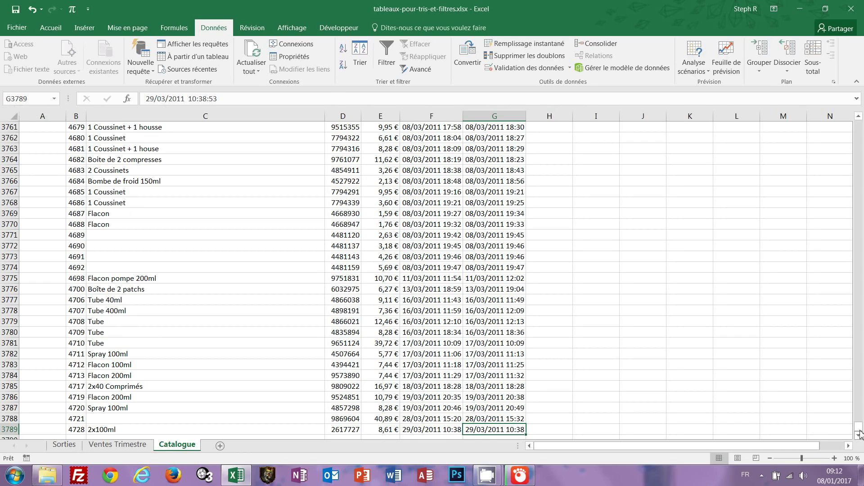
left_click_drag(859, 428, 860, 125)
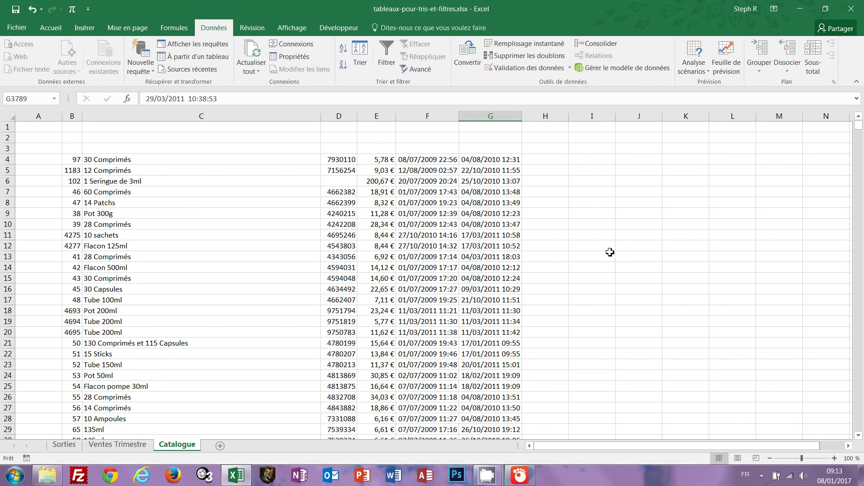
left_click(421, 160, "shift")
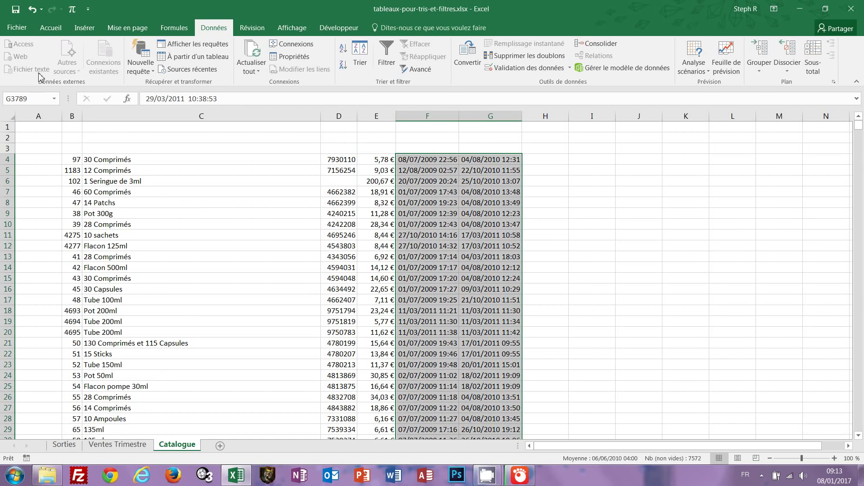
left_click(49, 28)
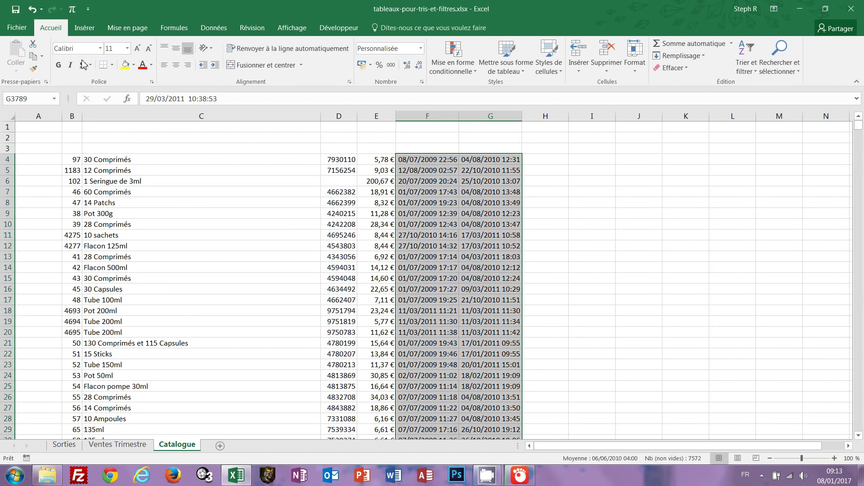
left_click(422, 49)
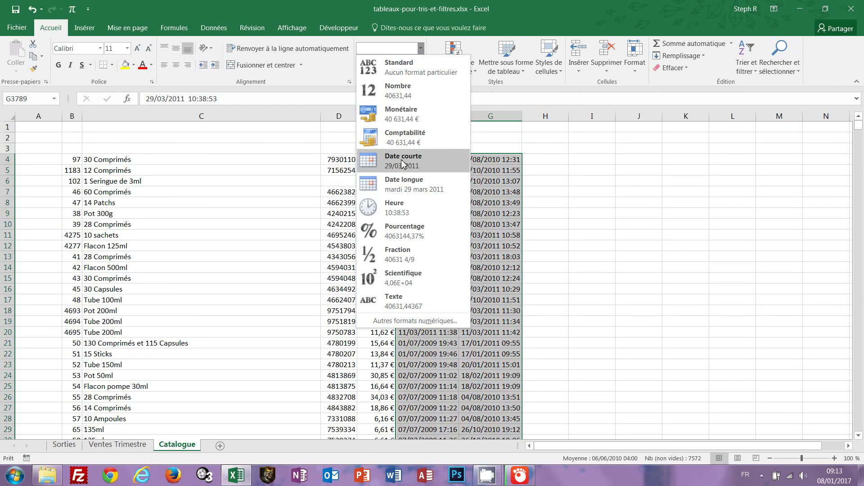
left_click(403, 164)
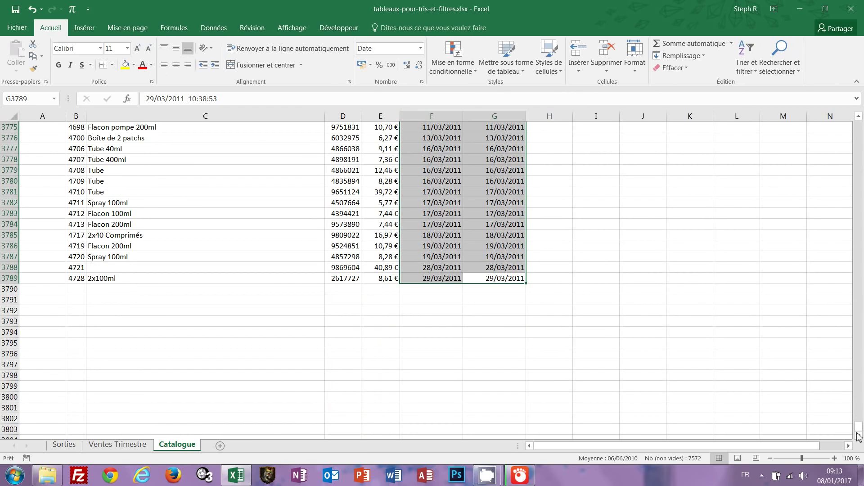
left_click_drag(858, 427, 858, 365)
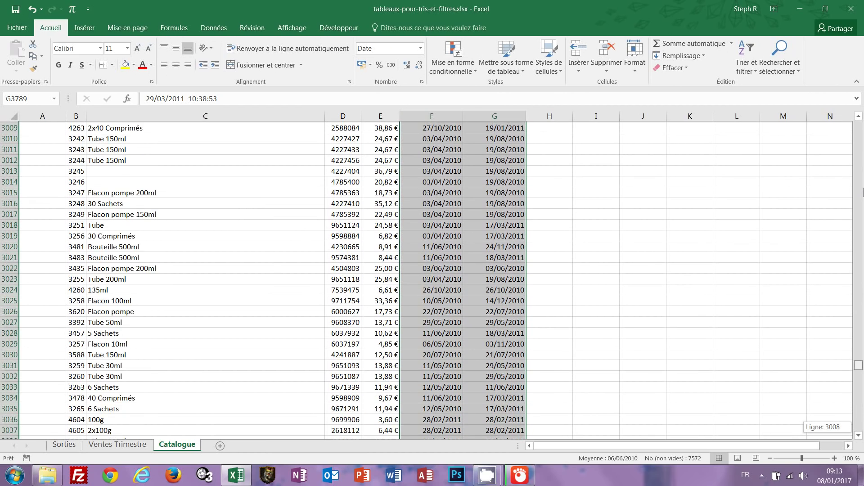
Step: Enter the column headings P_id in B3 and P_contenance in C3 above the imported data
left_click_drag(863, 193, 859, 122)
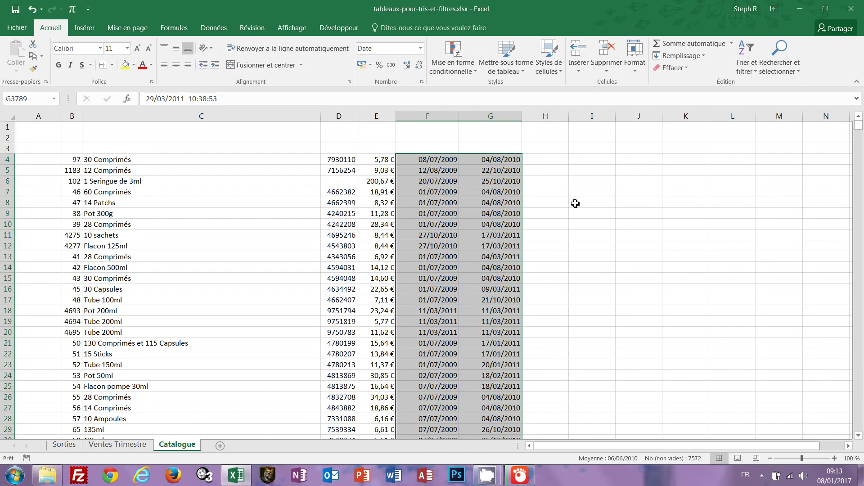
left_click(566, 193)
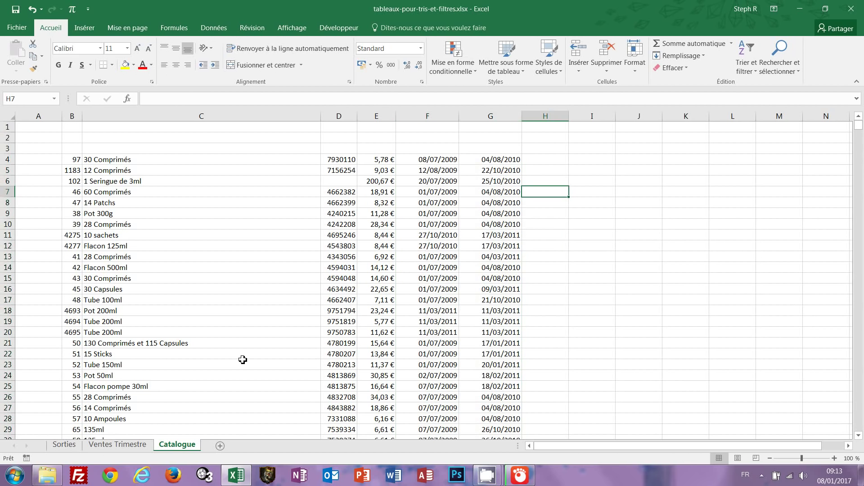
left_click(72, 151)
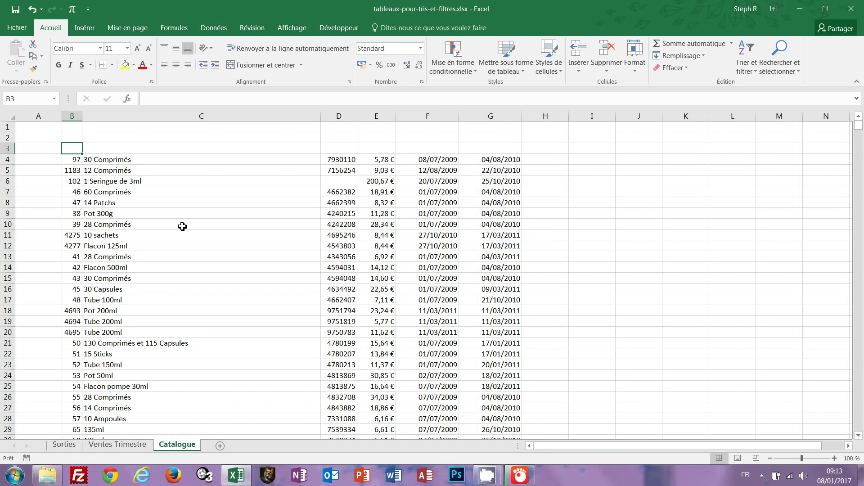
type("P")
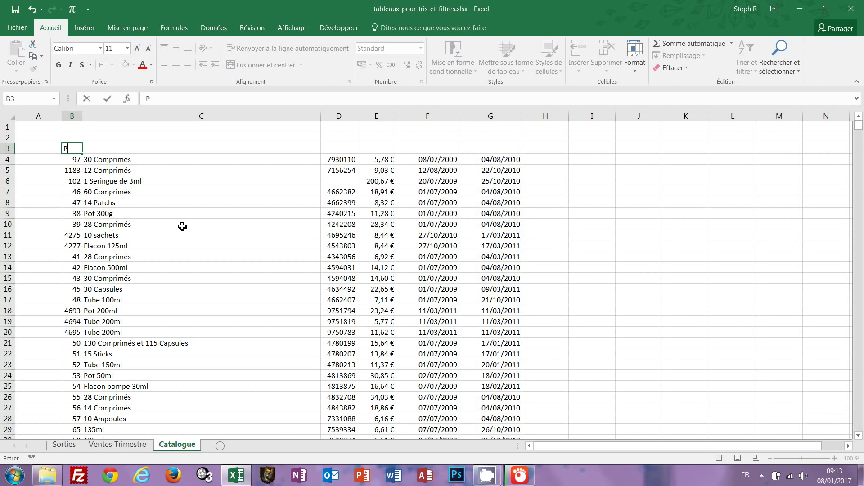
type("_io")
key("BackSpace")
type("d")
key("Tab")
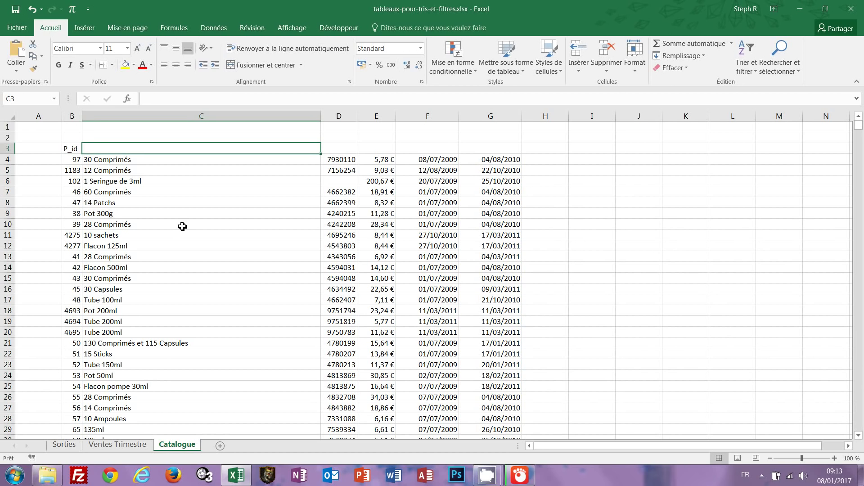
type("P_co")
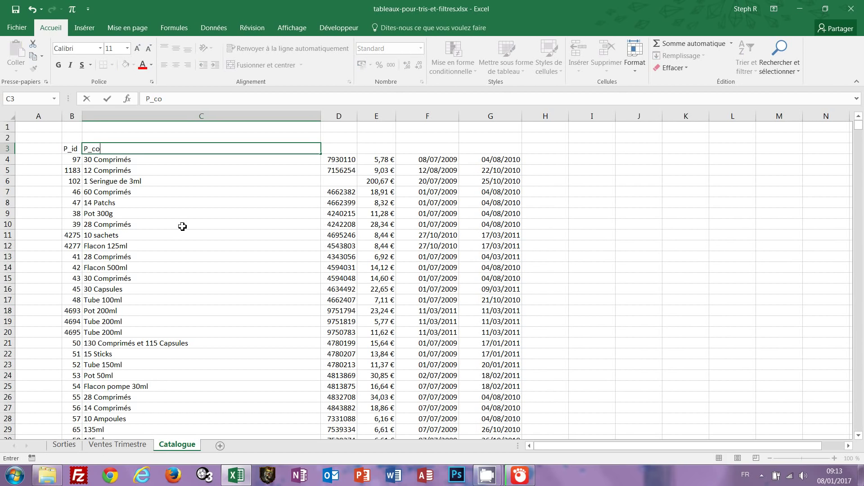
type("ntenance")
key("Tab")
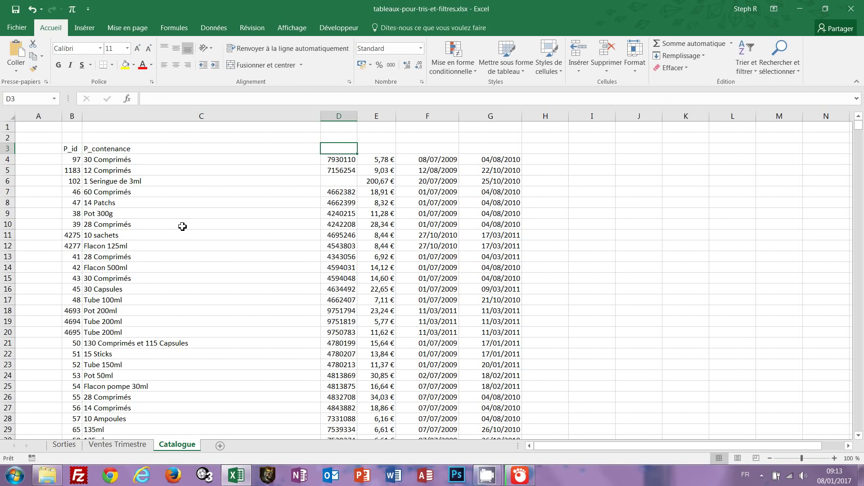
Step: Enter the headings P_ref in D3 and P_prix in E3
type("P_")
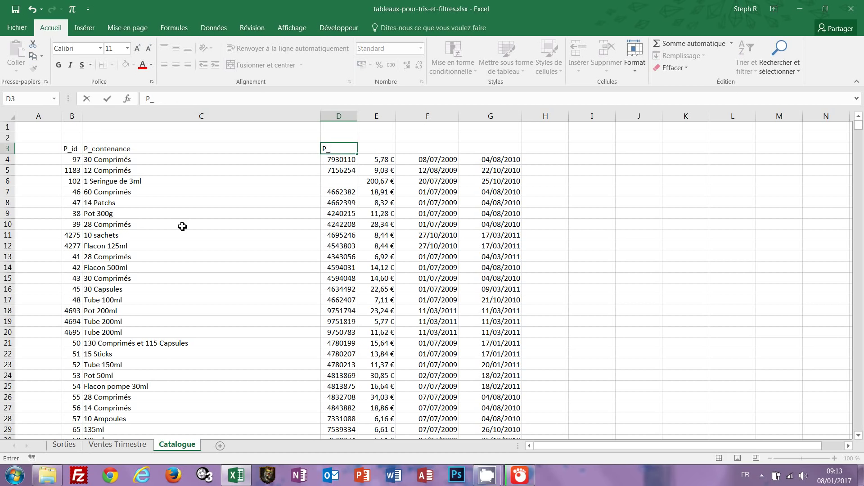
type("ref")
key("Tab")
type("P")
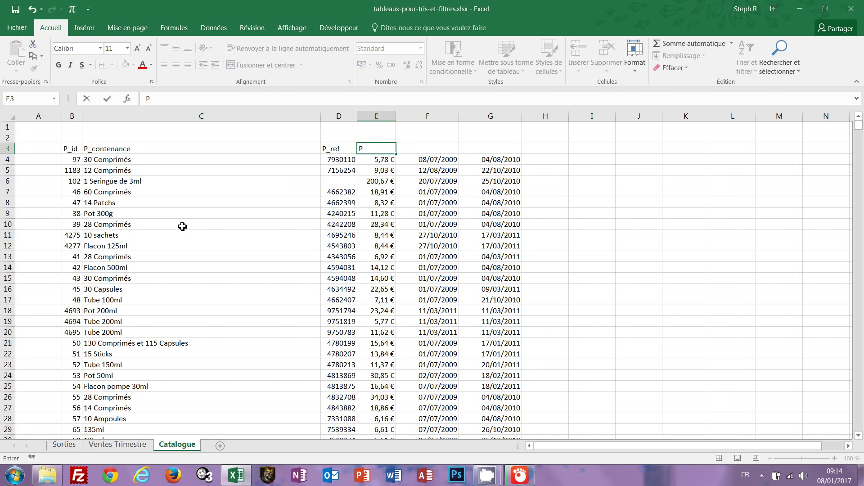
type("_prix")
key("Tab")
Step: Enter the headings P_date in F3 and P_modifié in G3 above the two date columns
type("P_d")
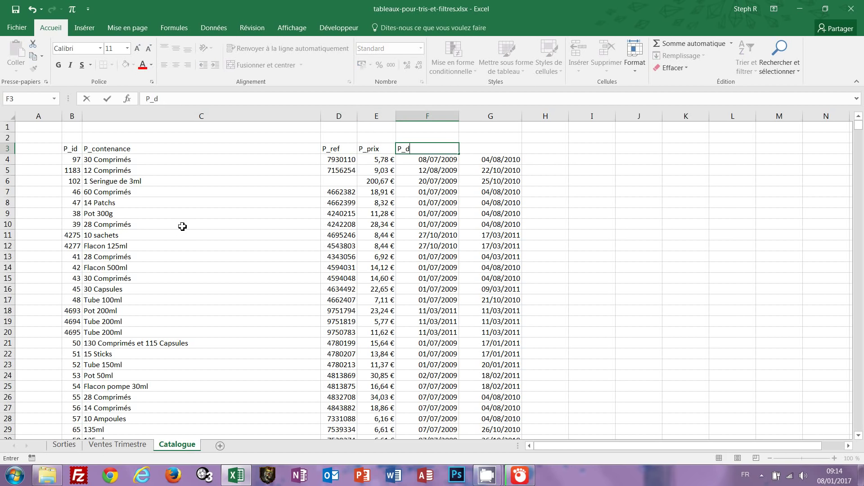
type("ate")
key("Tab")
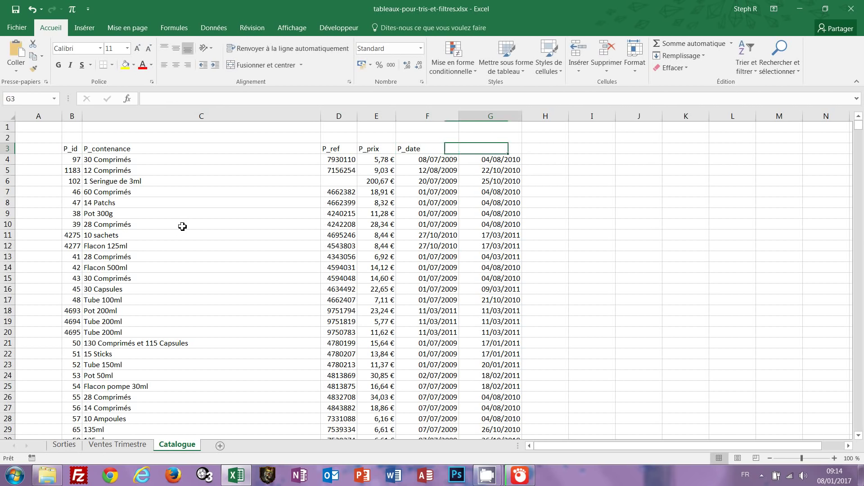
type("P_modifi")
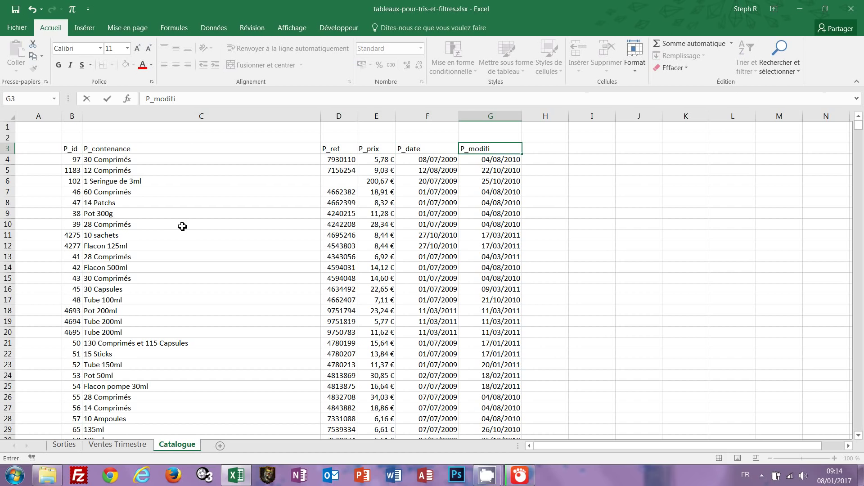
type("é")
key("Return")
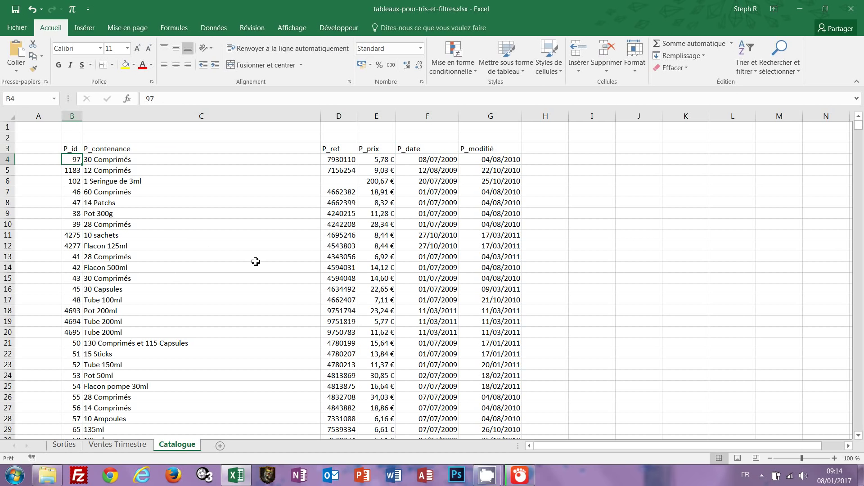
left_click(525, 71)
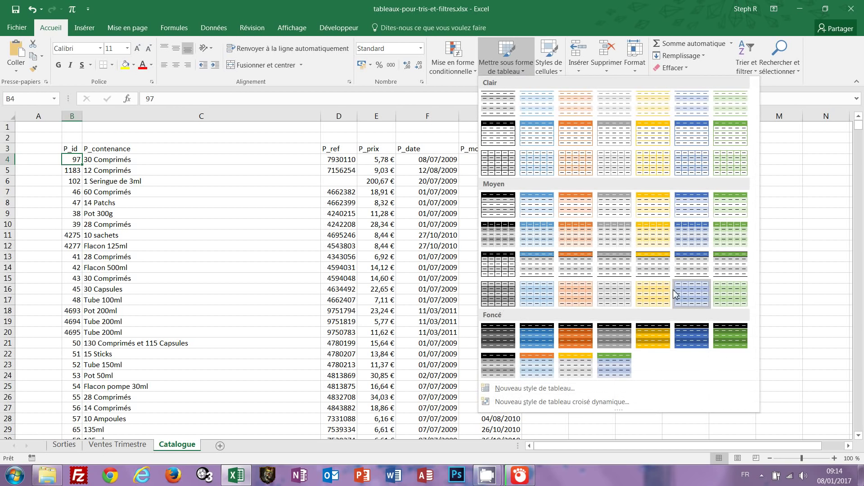
left_click(737, 271)
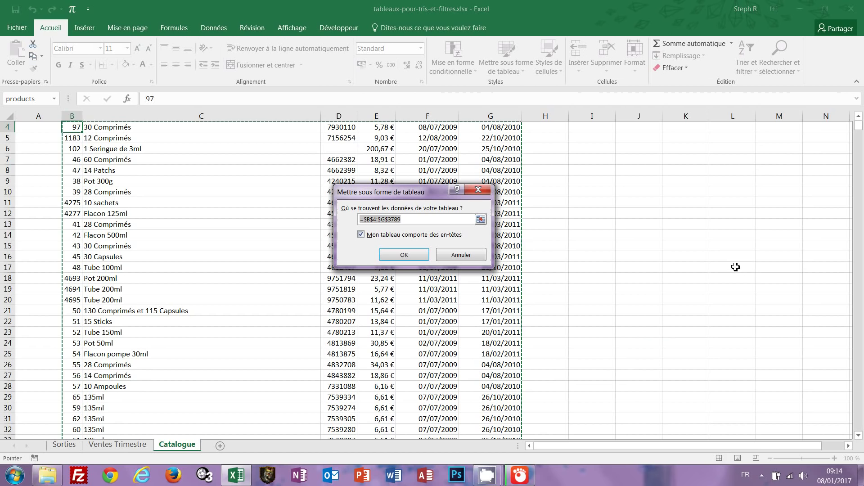
left_click(468, 255)
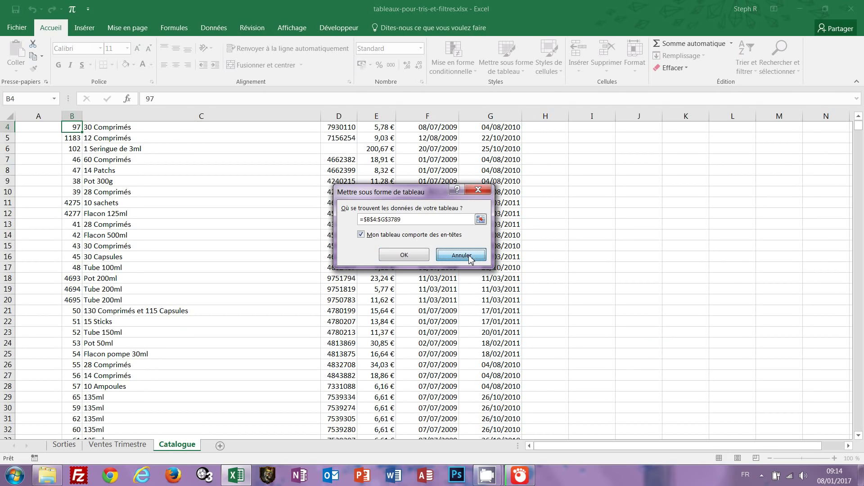
scroll(468, 313, "up", 1)
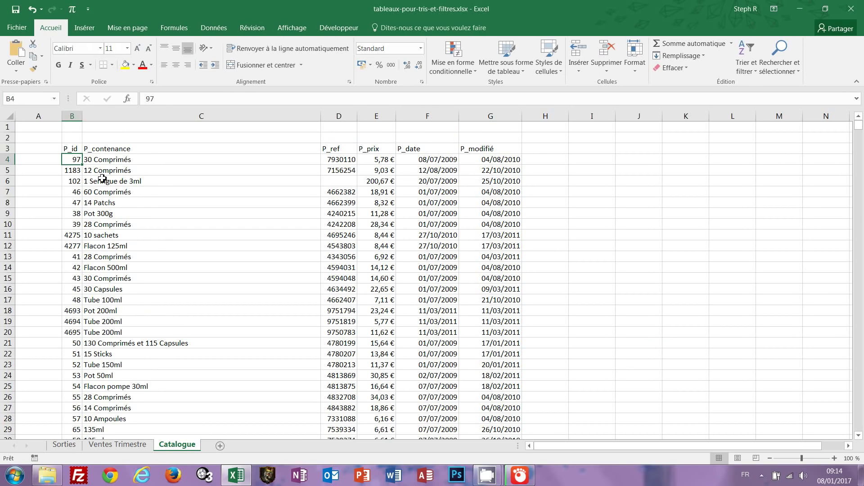
Step: Format B3:G3789 as a table with headers in the green-header, grey-banded Moyen style, removing the external data connections
left_click(73, 149)
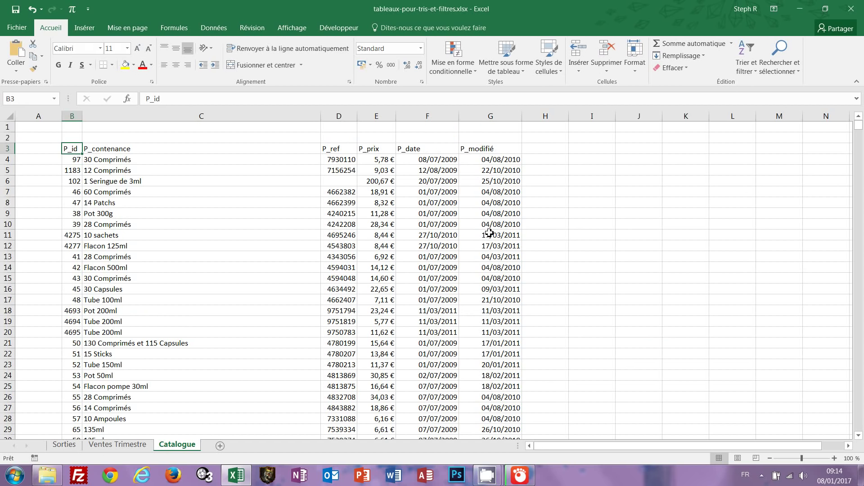
left_click(523, 72)
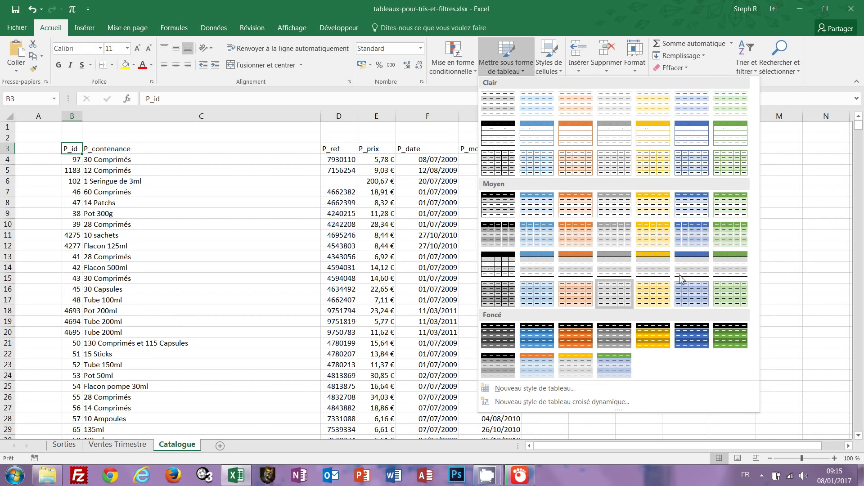
left_click(731, 263)
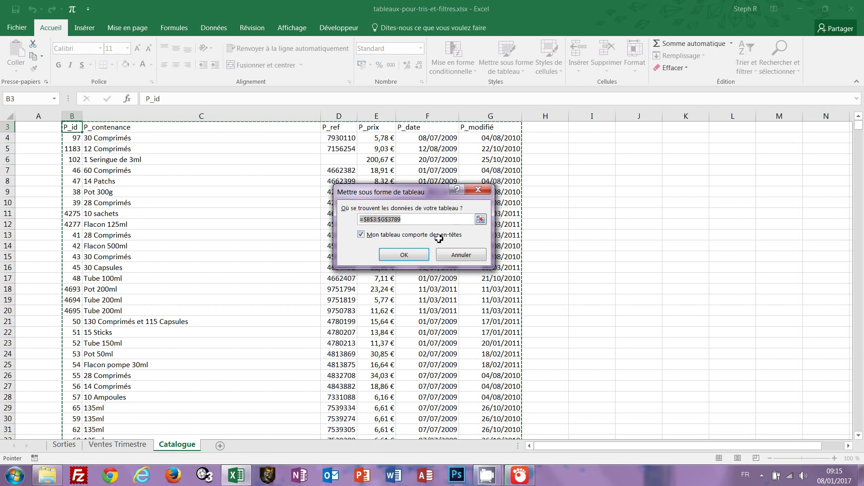
left_click(414, 256)
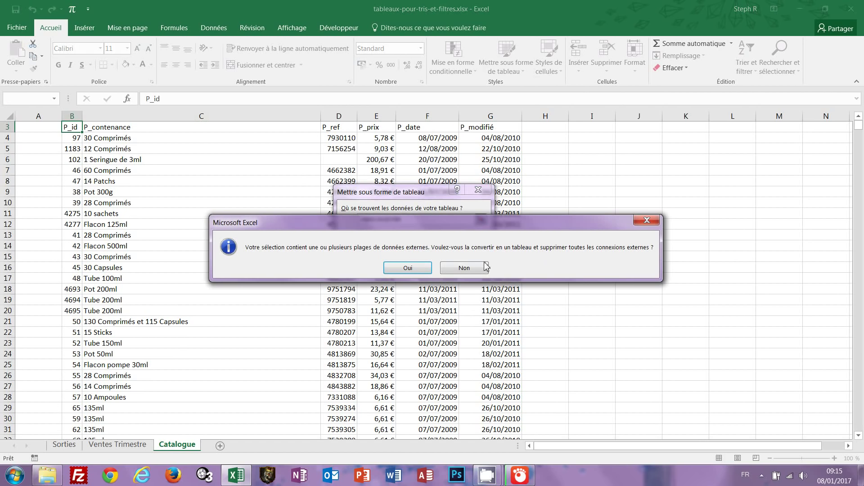
left_click(409, 272)
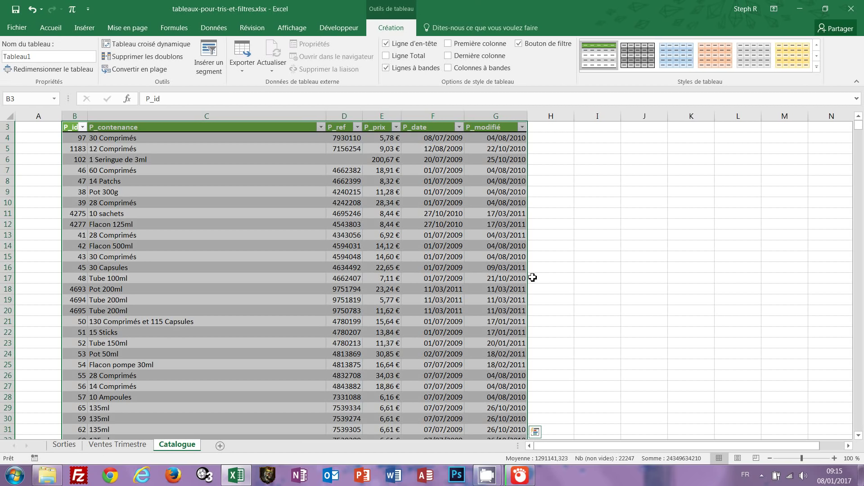
left_click(565, 259)
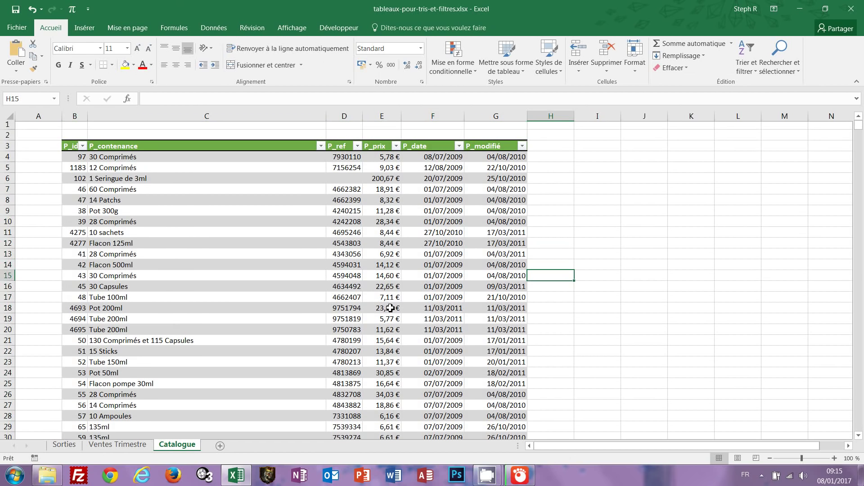
scroll(407, 310, "up", 1)
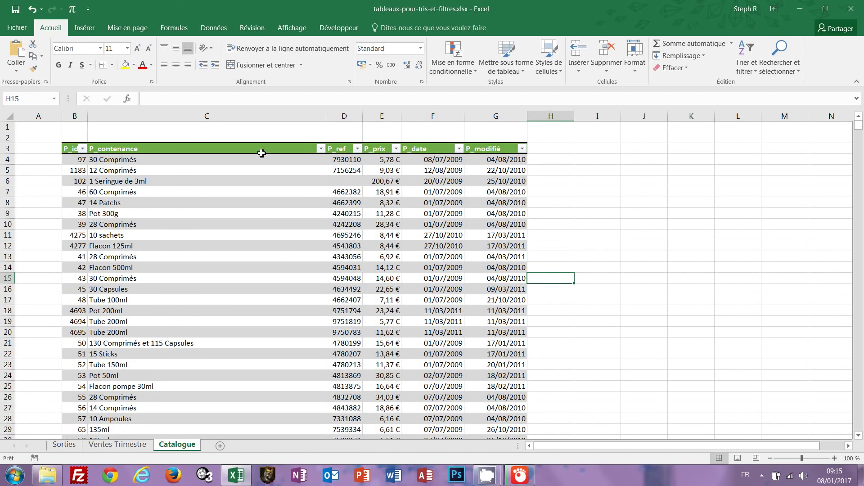
Step: View the design options available for the new table from a cell inside it
left_click(251, 213)
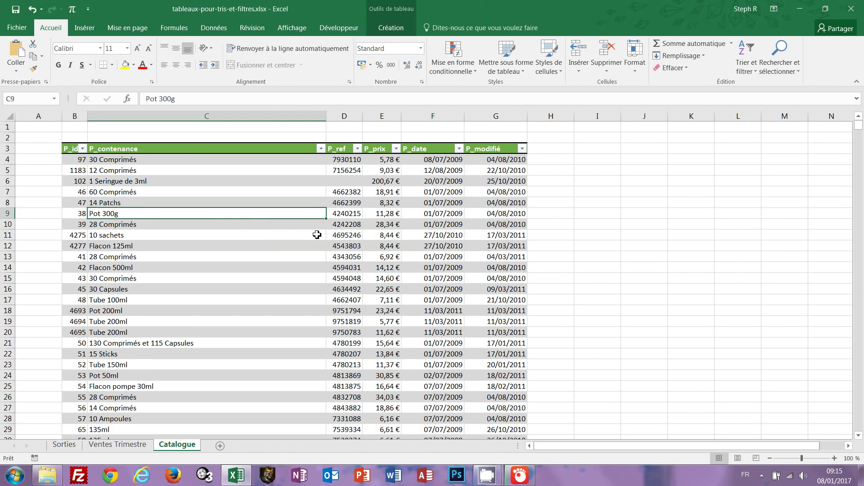
left_click(398, 29)
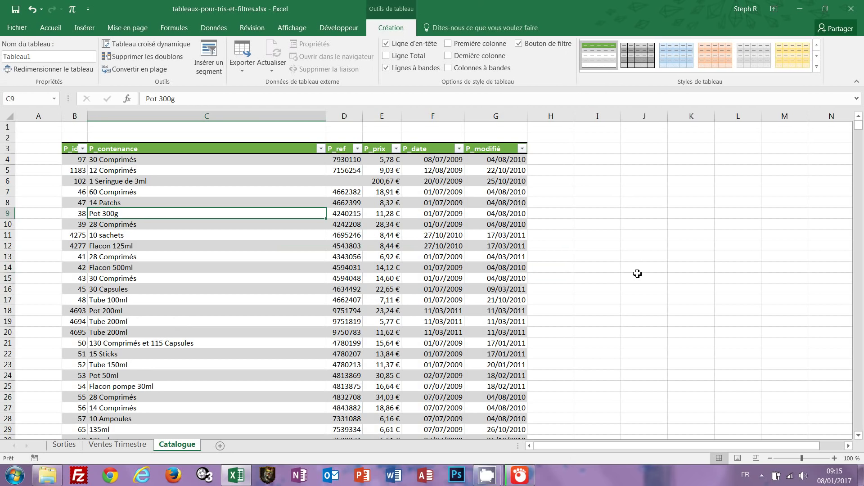
left_click(635, 219)
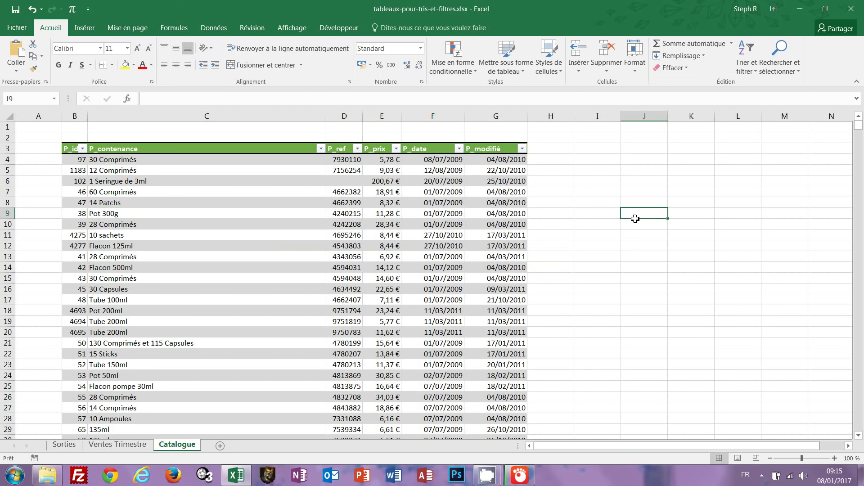
Step: Try the table without banded rows and without its header row, restoring each option after viewing the effect
left_click(167, 196)
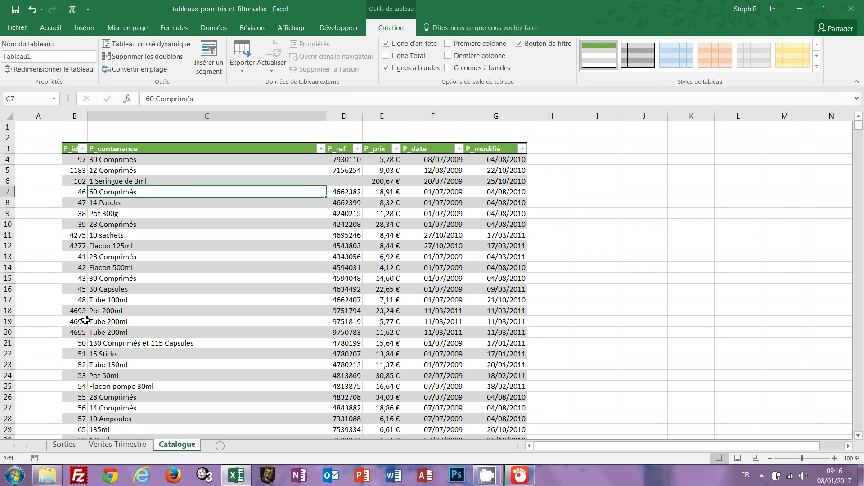
left_click(385, 68)
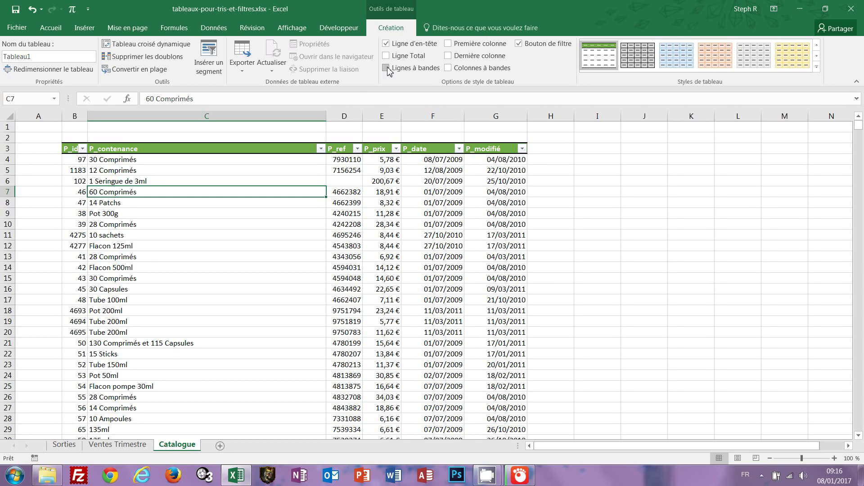
left_click(386, 68)
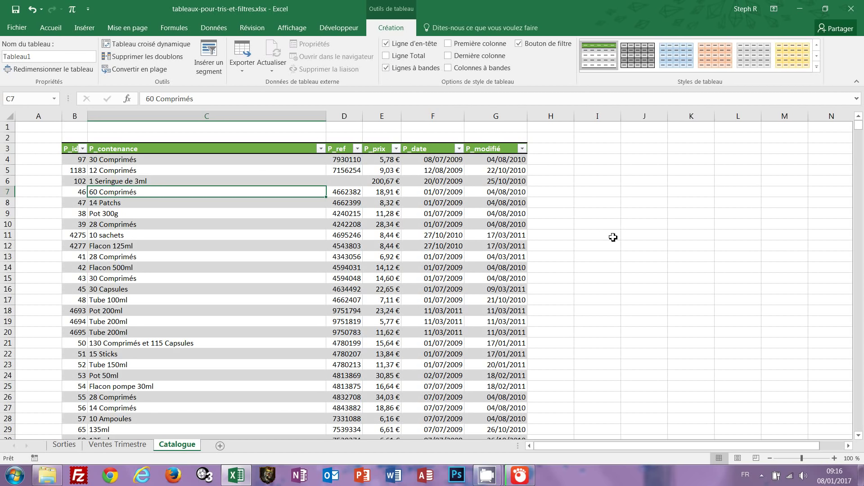
left_click(387, 45)
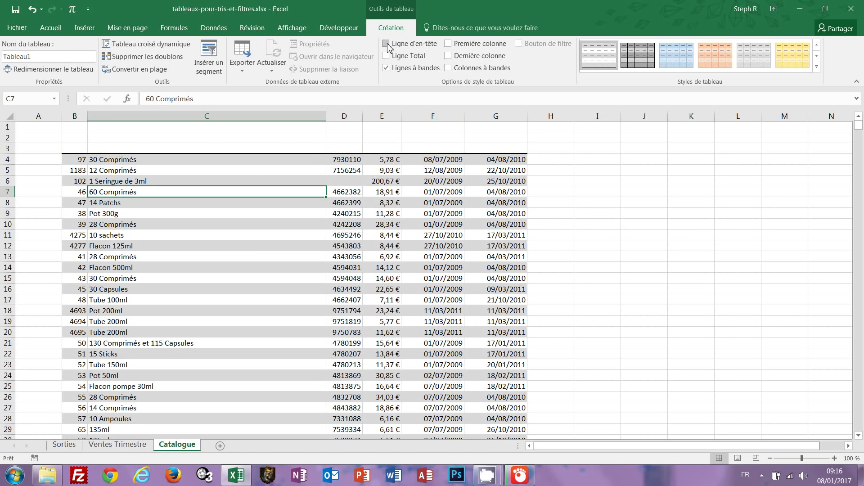
left_click(387, 44)
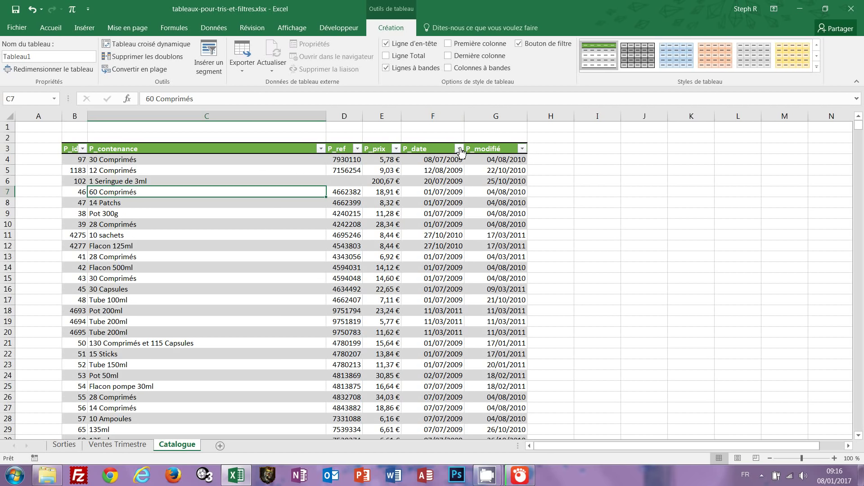
Step: Examine the sort and filter choices offered for the P_prix column without applying any
left_click(396, 149)
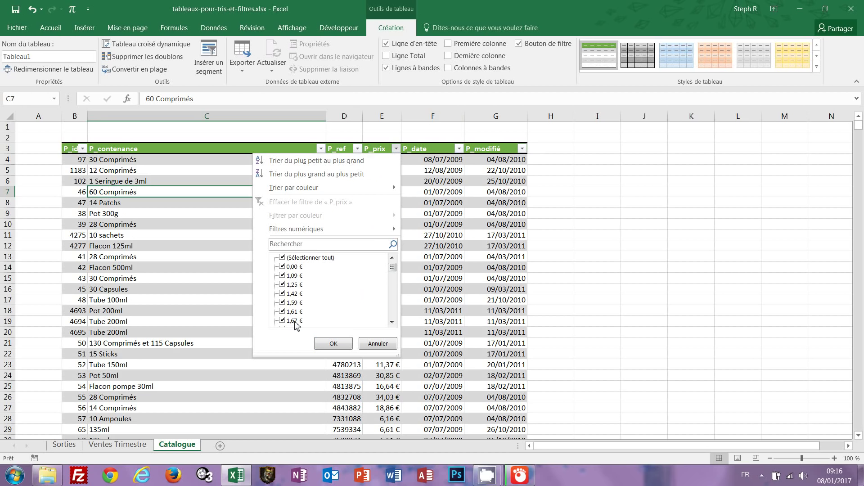
mouse_move(394, 269)
left_mouse_down()
mouse_move(394, 319)
mouse_move(393, 269)
left_mouse_up()
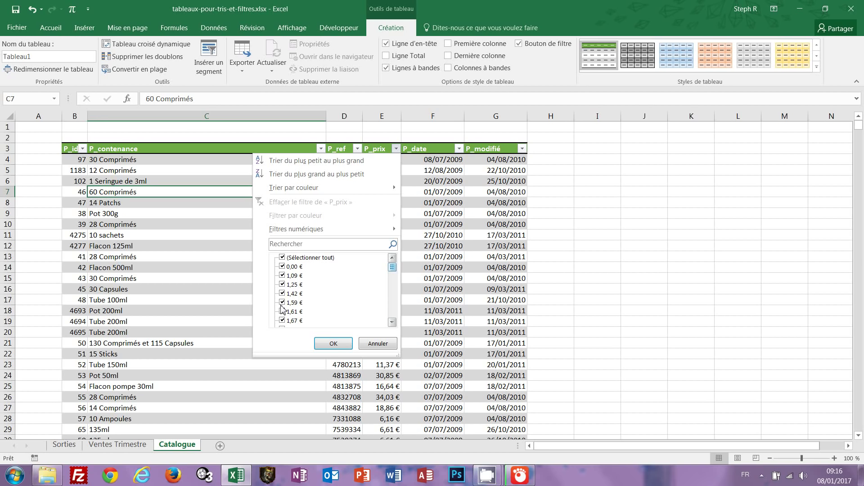
left_click(378, 345)
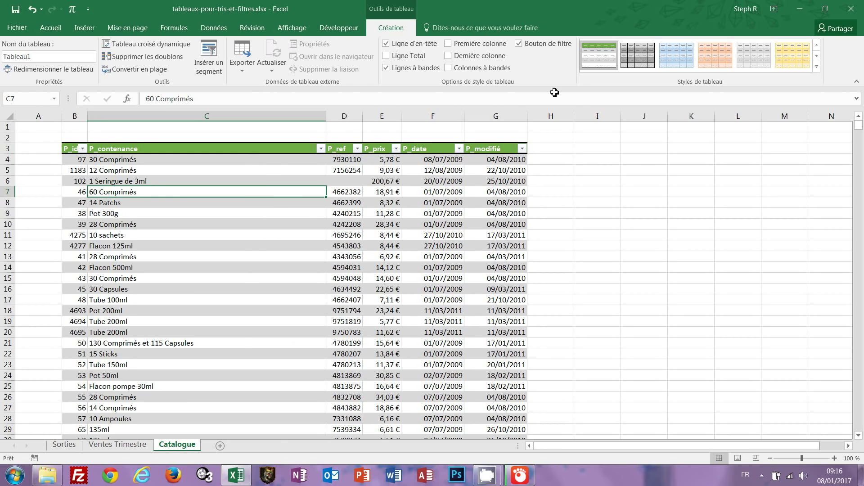
Step: Try the table without its header filter buttons, restoring them after viewing the effect
left_click(520, 45)
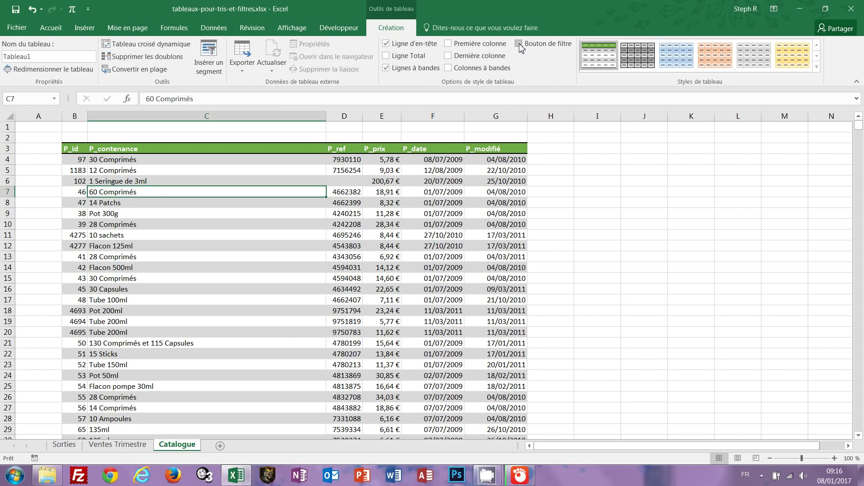
left_click(520, 45)
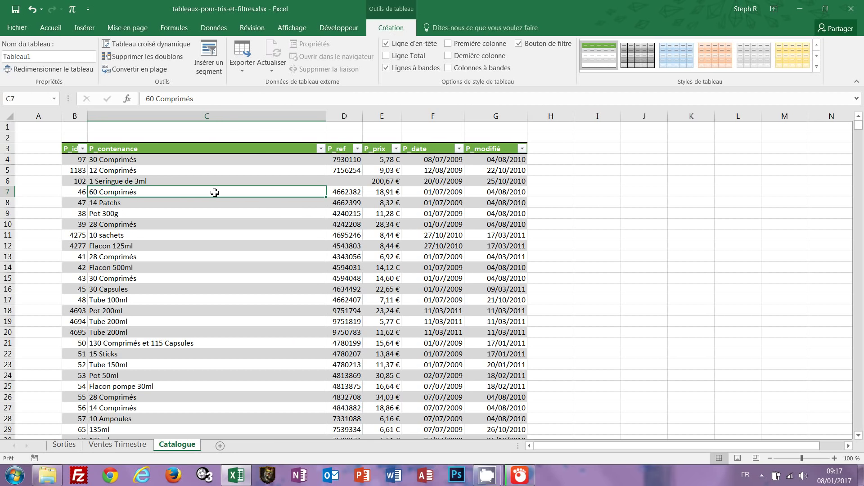
Step: Insert a slicer for the P_date column and place it beside the table, over columns H to J
left_click(208, 51)
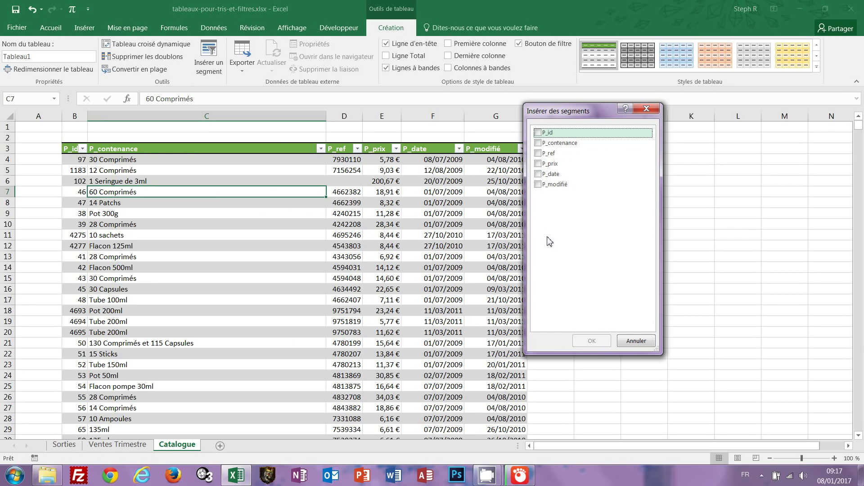
left_click(538, 174)
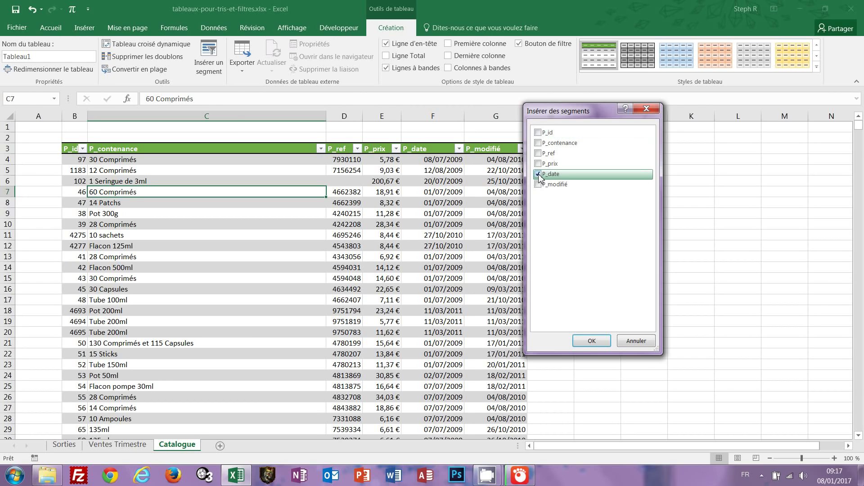
left_click(589, 341)
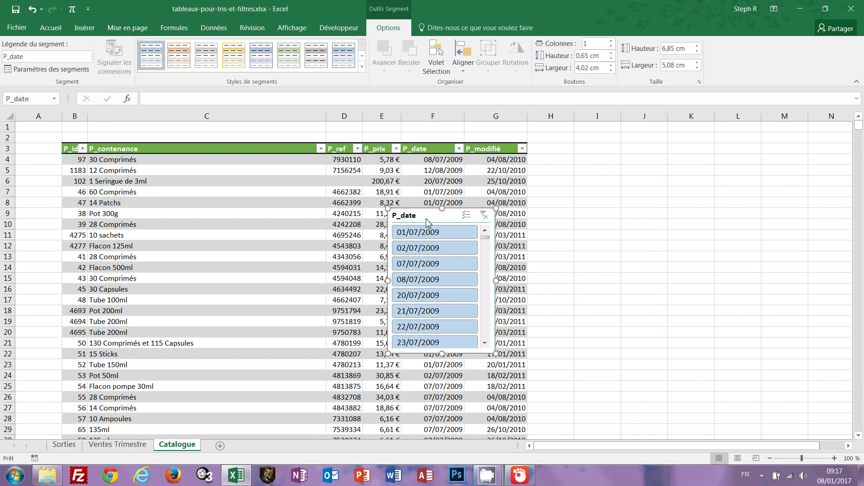
left_click_drag(426, 219, 576, 139)
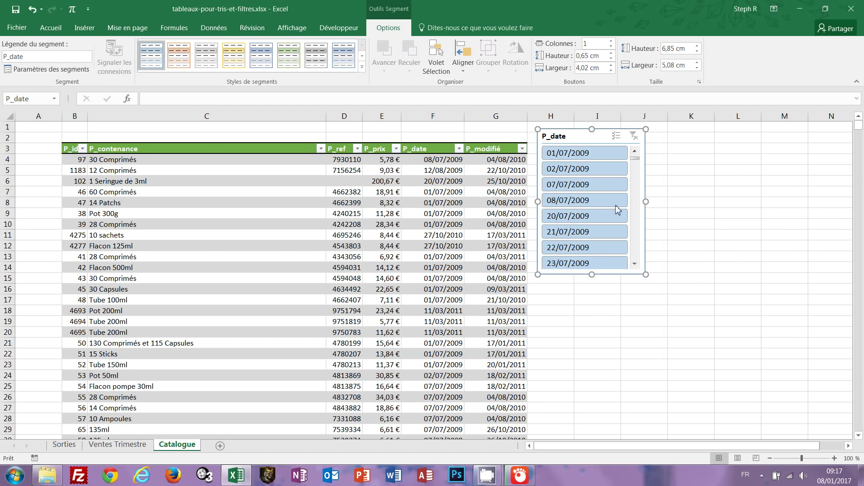
Step: Filter the table with the slicer to 01/07/2009 and 08/07/2009, clearing the P_date filter after viewing the rows
left_click(567, 155)
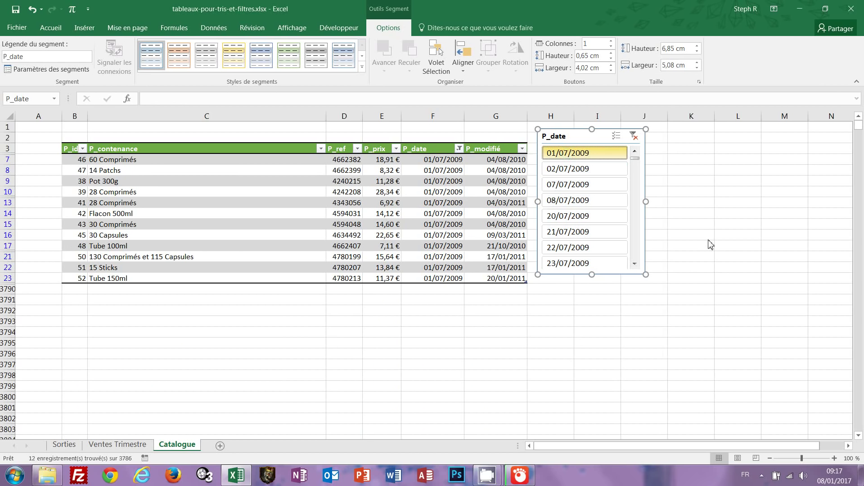
left_click(566, 202, "ctrl")
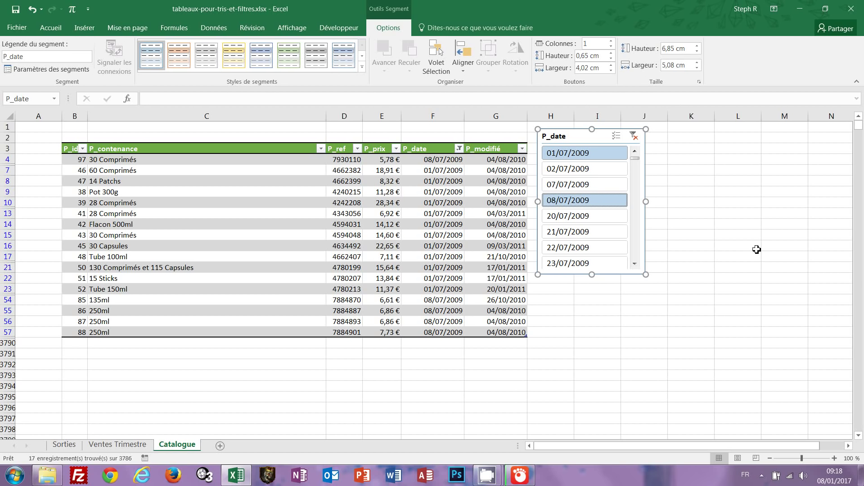
left_click(459, 148)
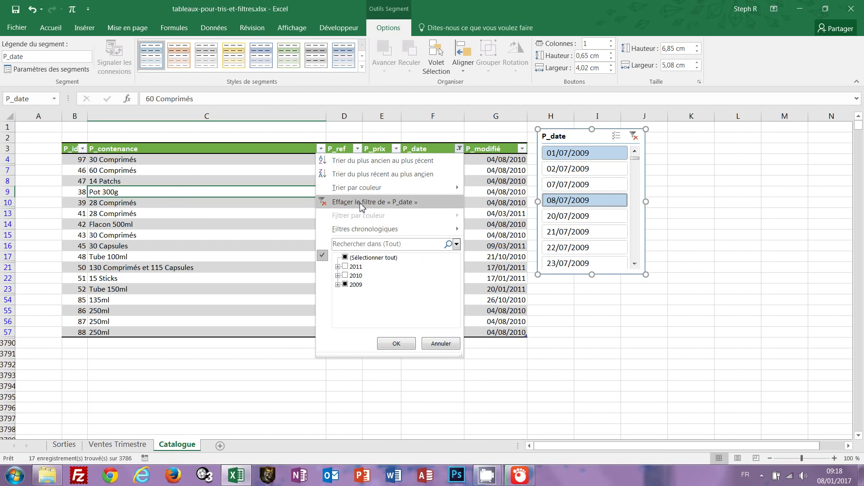
left_click(361, 206)
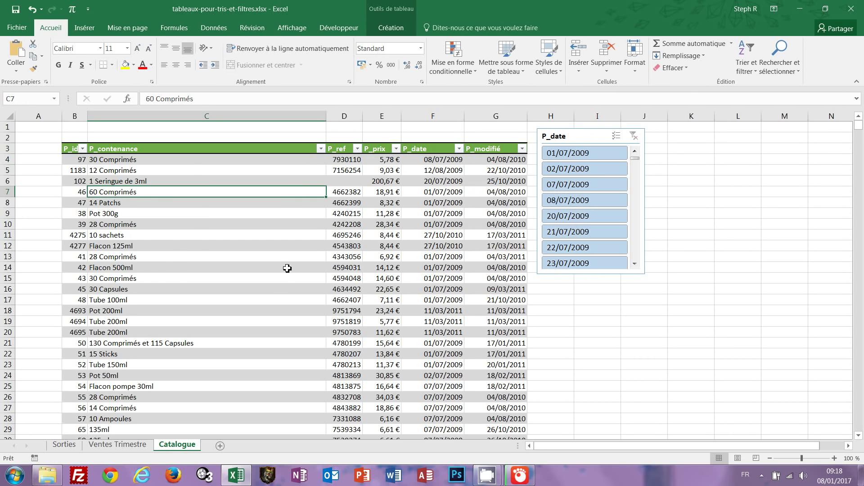
Step: Filter the table with the slicer to the dates 08/07/2009, 20/07/2009 and 21/07/2009
left_click(563, 201)
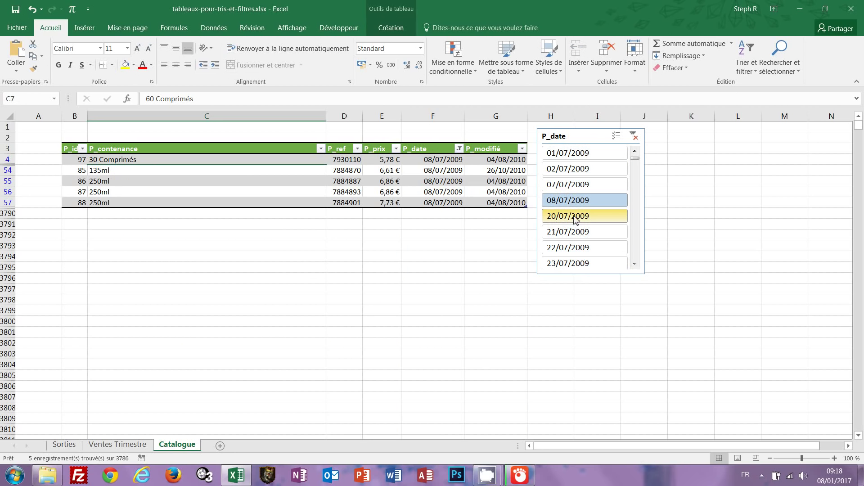
left_click(574, 219, "ctrl")
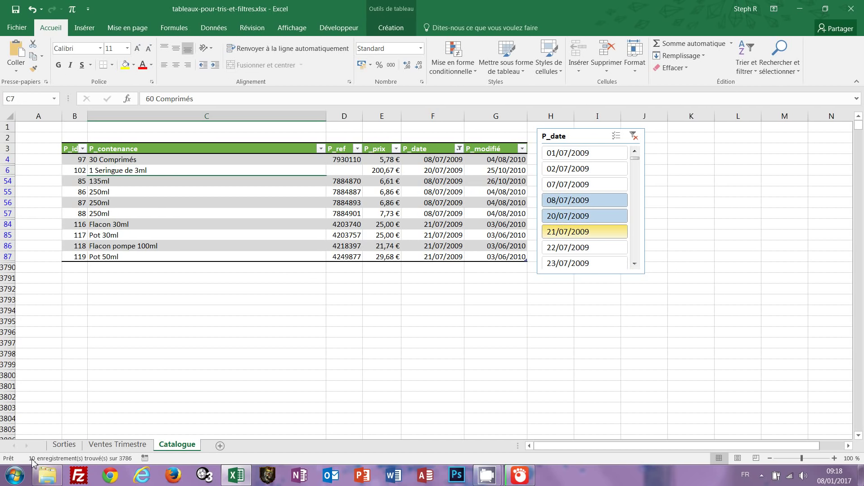
mouse_move(32, 463)
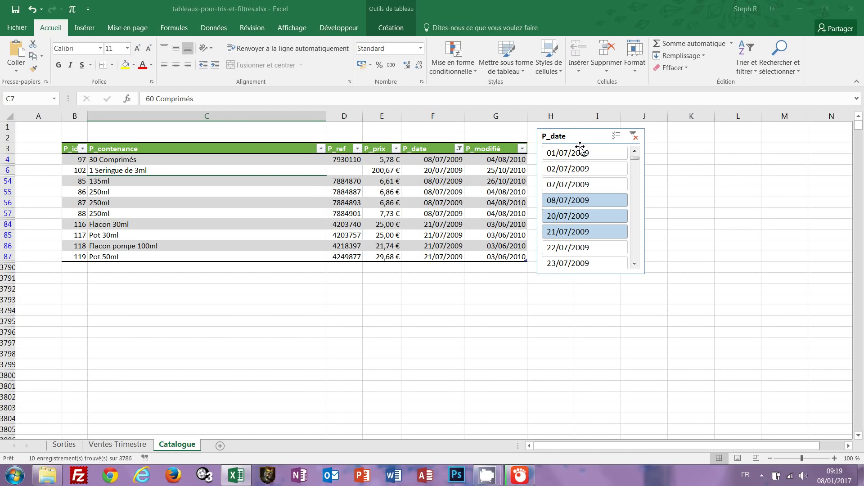
Step: Clear the P_date filter and delete the P_date slicer
left_click(459, 148)
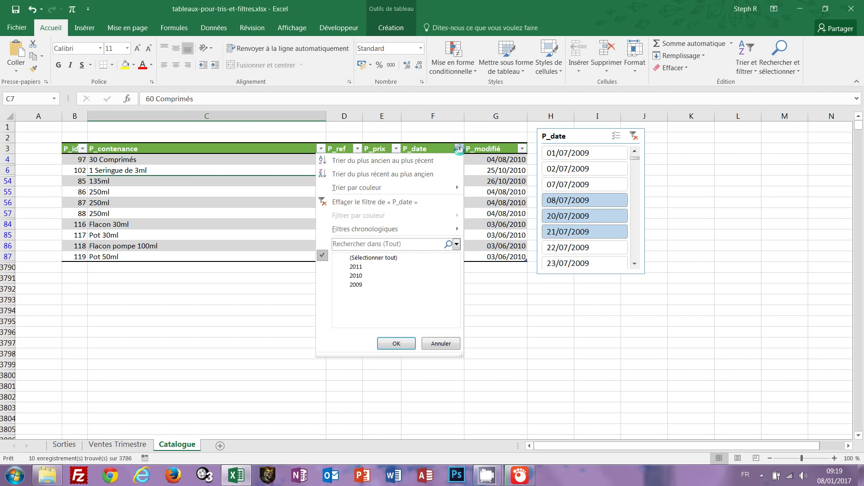
left_click(390, 202)
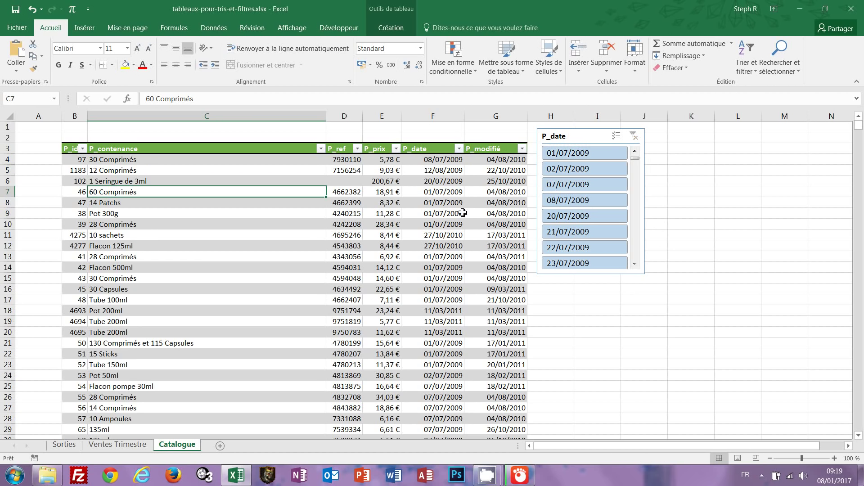
right_click(581, 138)
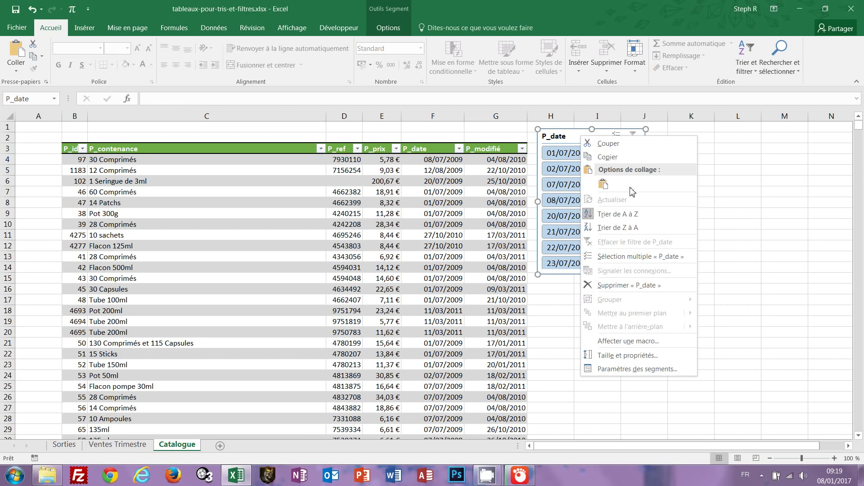
left_click(630, 285)
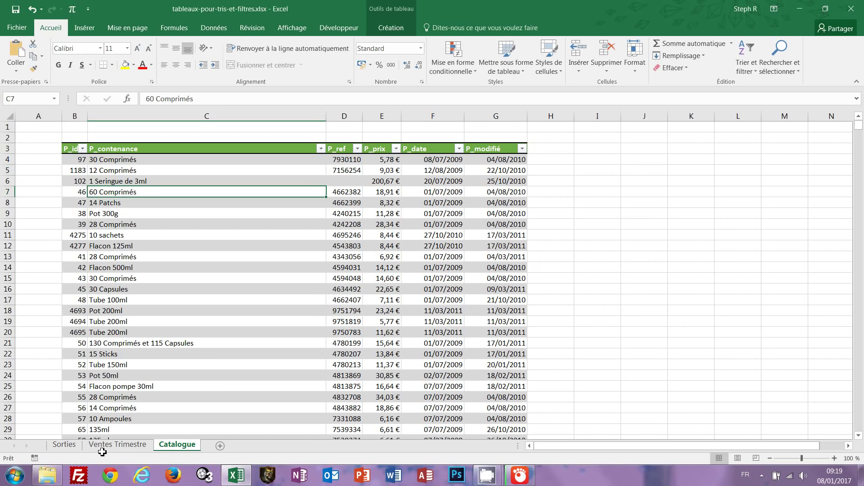
Step: Open the Sorties sheet and examine its data down to the last record
left_click(64, 445)
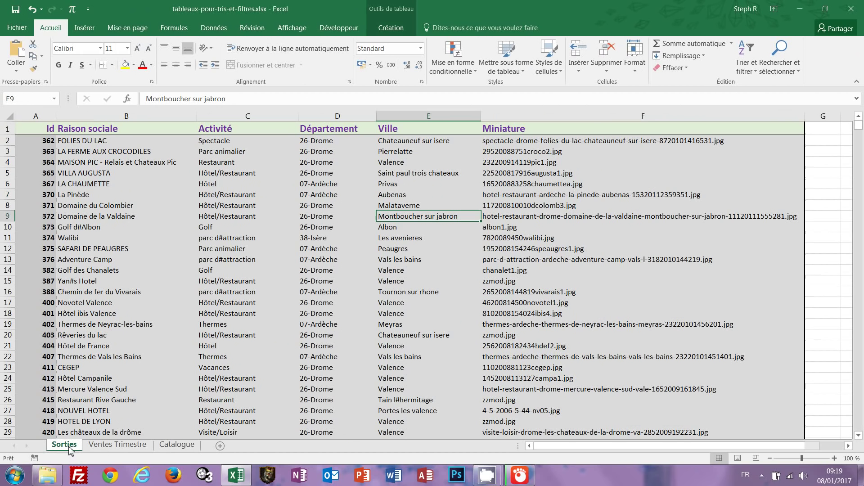
left_click(296, 205)
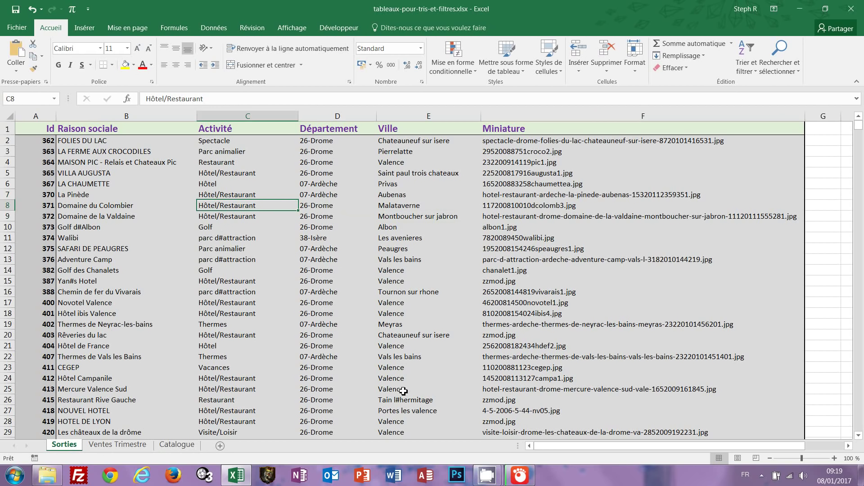
left_click(369, 185)
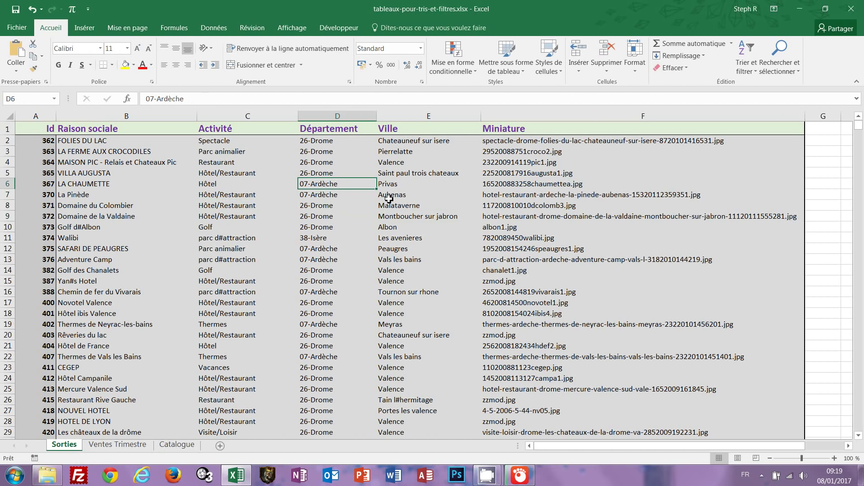
key("ctrl+End")
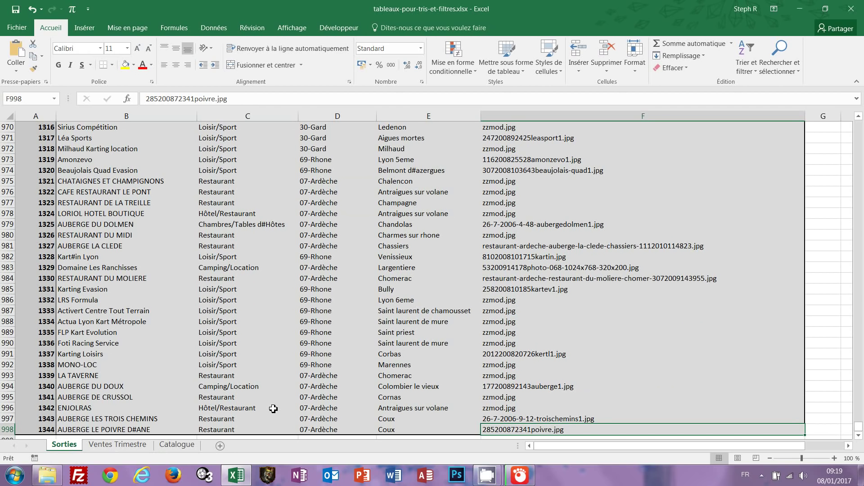
Step: Turn on filtering for the Sorties data from its first heading cell, A1
key("ctrl+Home")
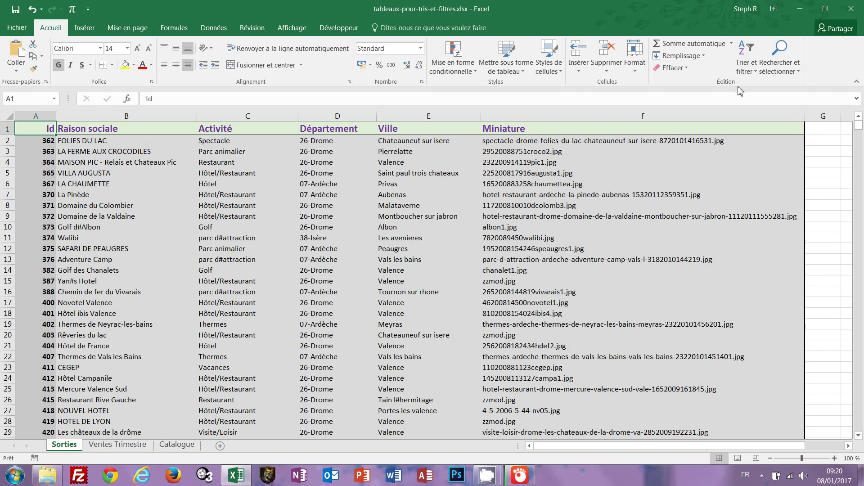
left_click(755, 72)
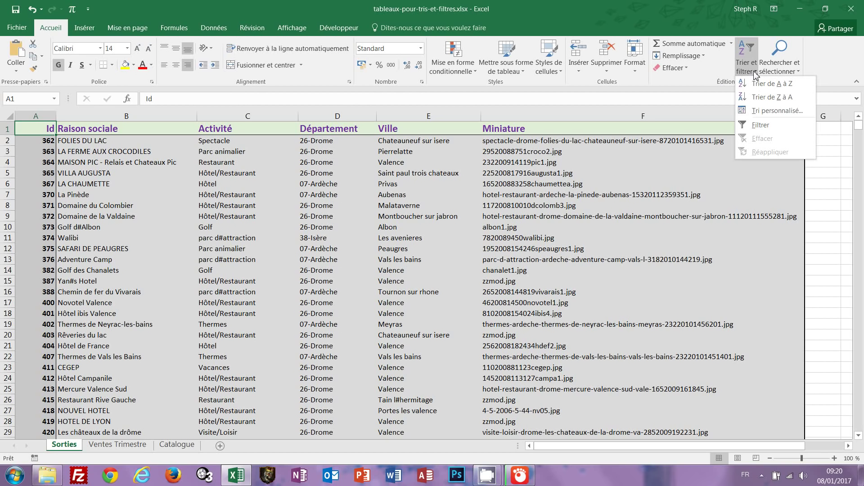
left_click(760, 128)
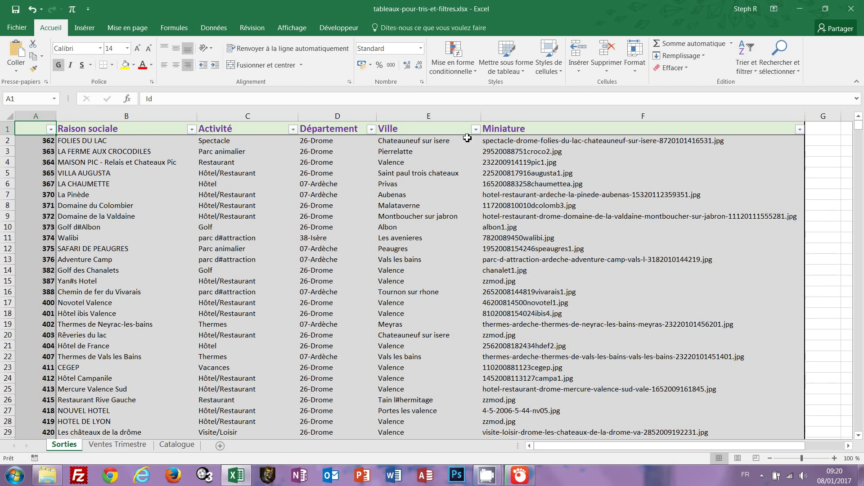
Step: Examine the full list of filter values offered for the Activité column without applying any
left_click(293, 131)
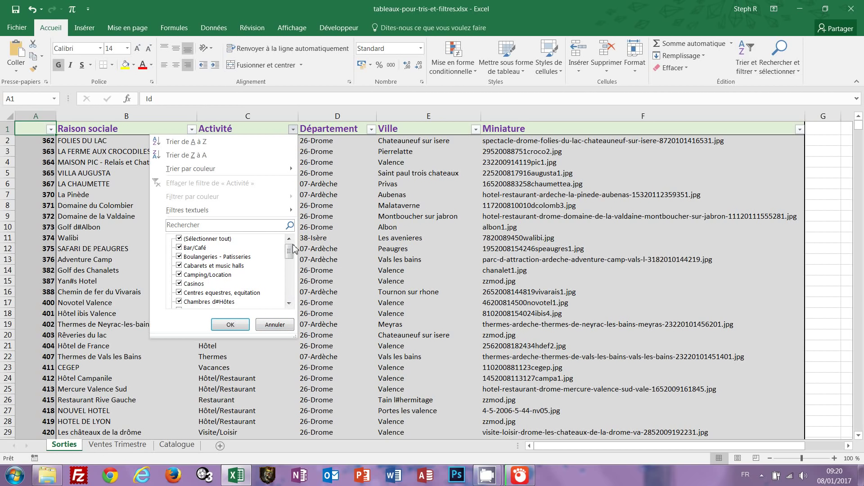
left_click_drag(291, 250, 291, 302)
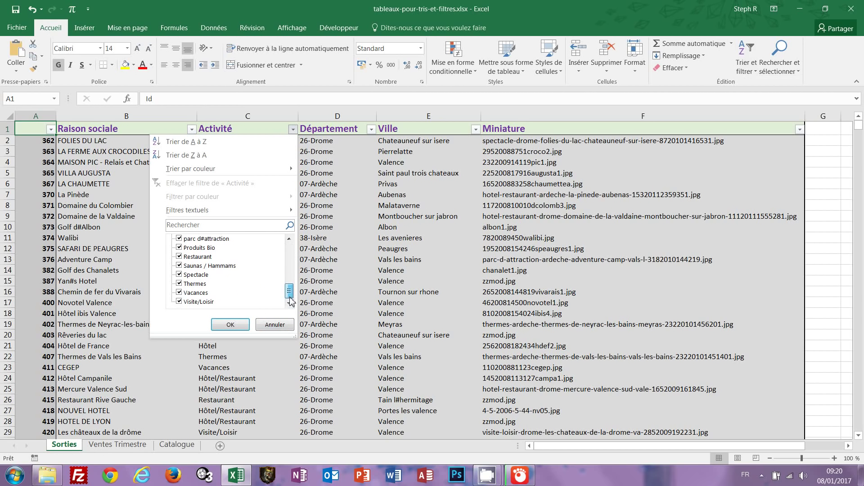
left_click(284, 330)
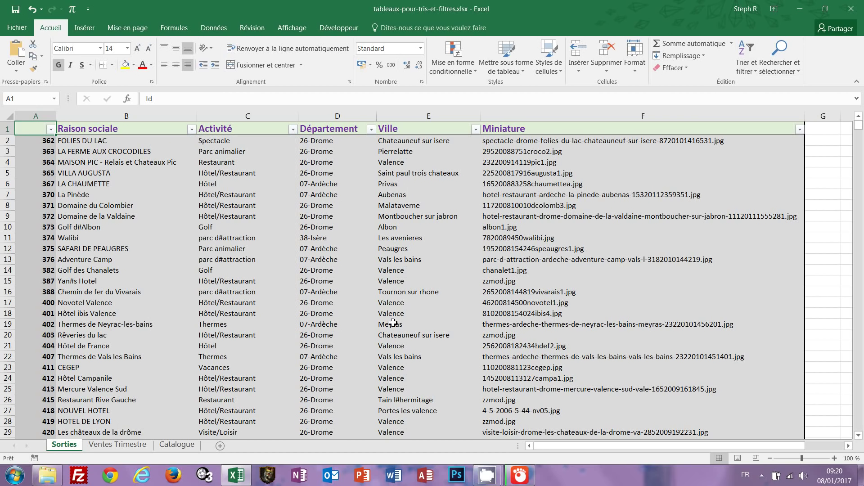
left_click(392, 263)
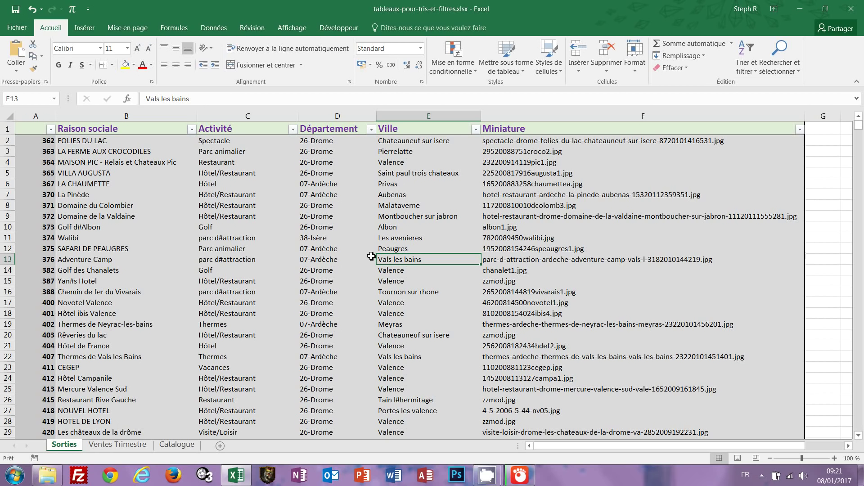
Step: Filter the Activité column by searching "hôt", keeping Hôtel and Hôtel/Restaurant and excluding Chambres d#Hôtes and Chambres/Tables d#Hôtes
left_click(293, 130)
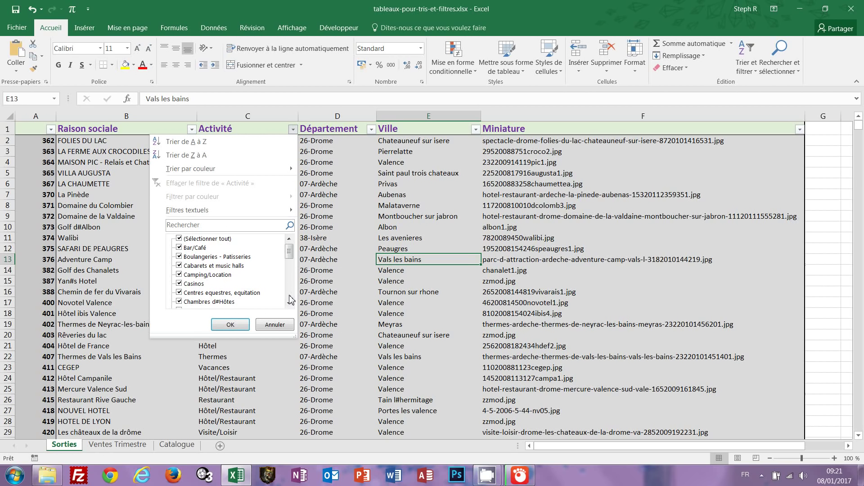
left_click(215, 225)
type("hôi")
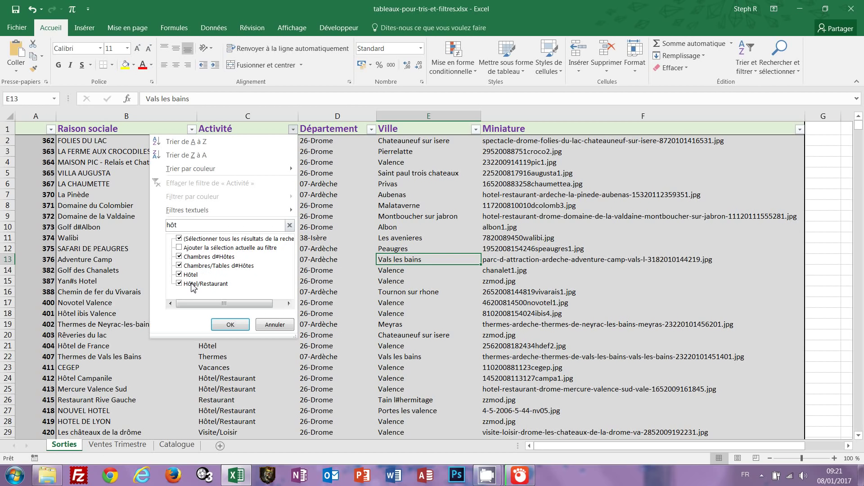
left_click(179, 257)
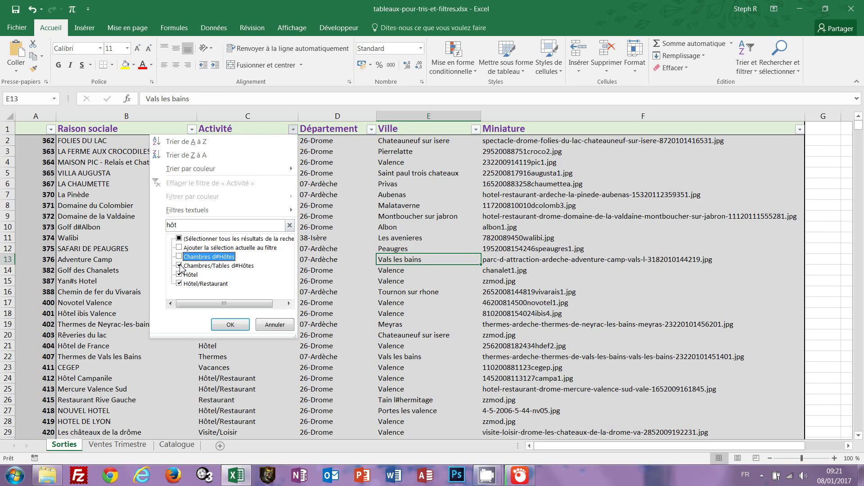
left_click(179, 265)
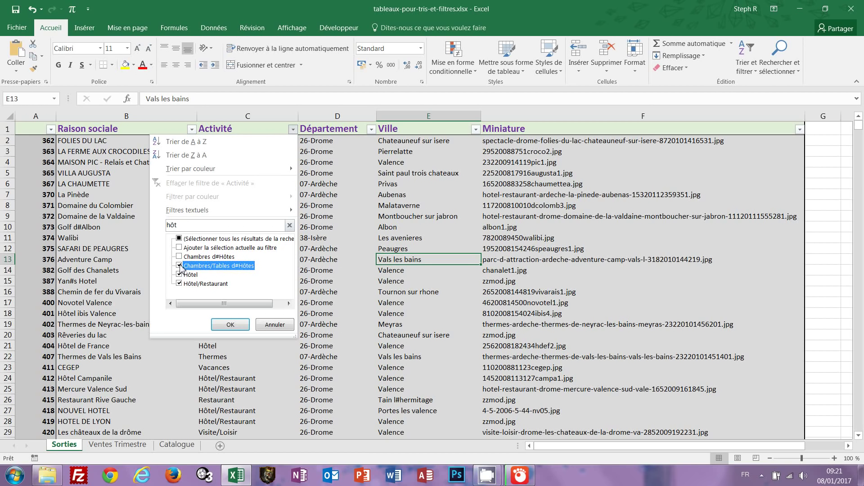
left_click(226, 325)
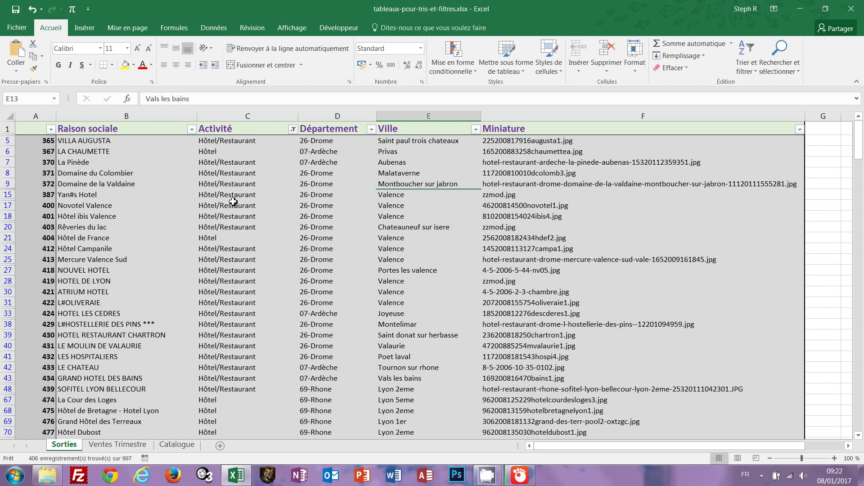
Step: Filter the Département column so that only 26-Drome is kept
left_click(372, 129)
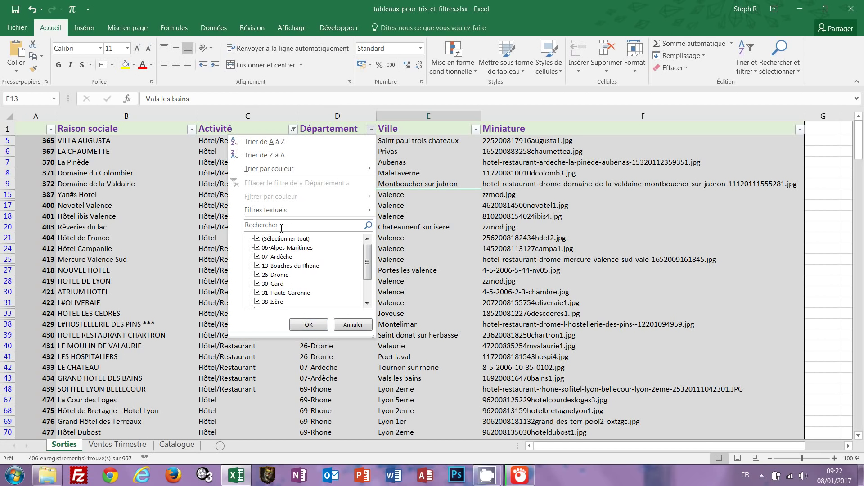
mouse_move(369, 252)
left_mouse_down()
mouse_move(368, 280)
mouse_move(370, 247)
left_mouse_up()
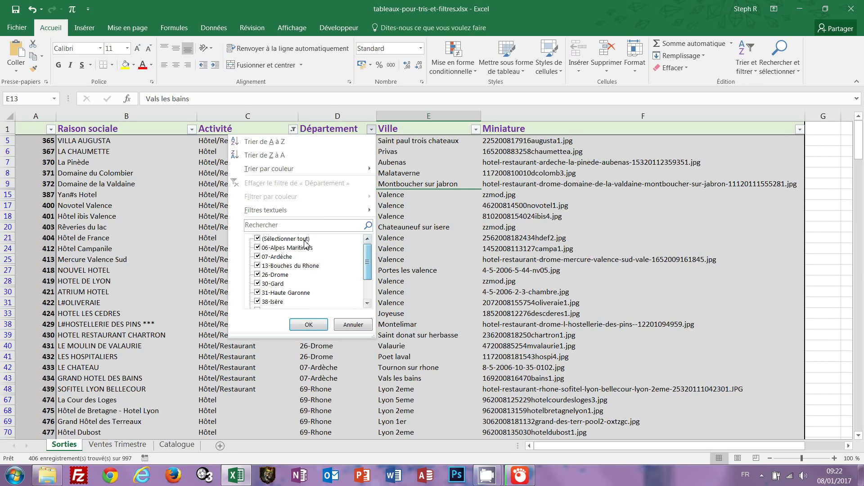
left_click(259, 239)
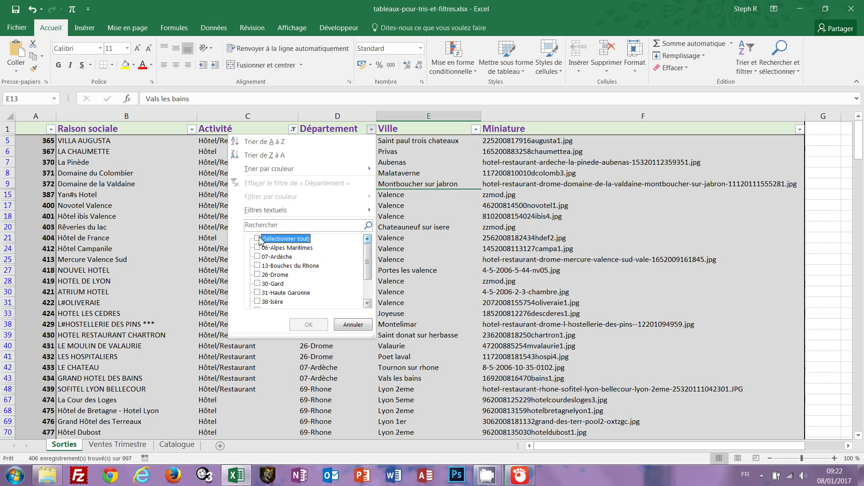
left_click(258, 275)
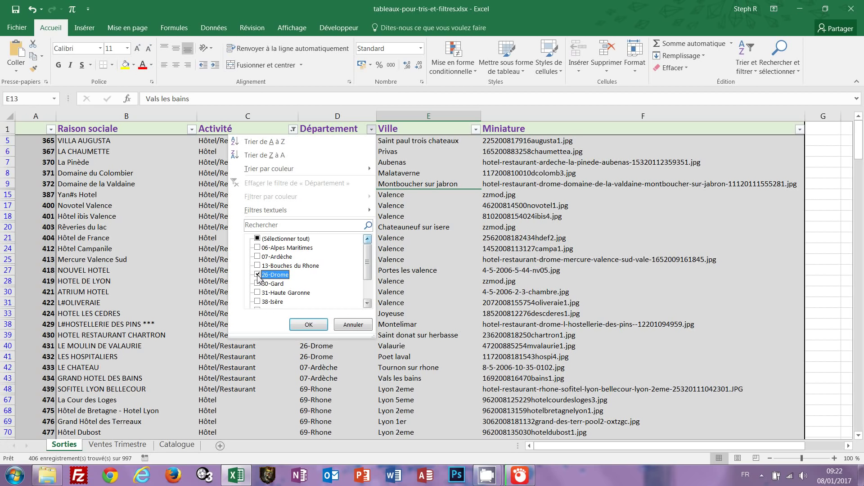
left_click(306, 328)
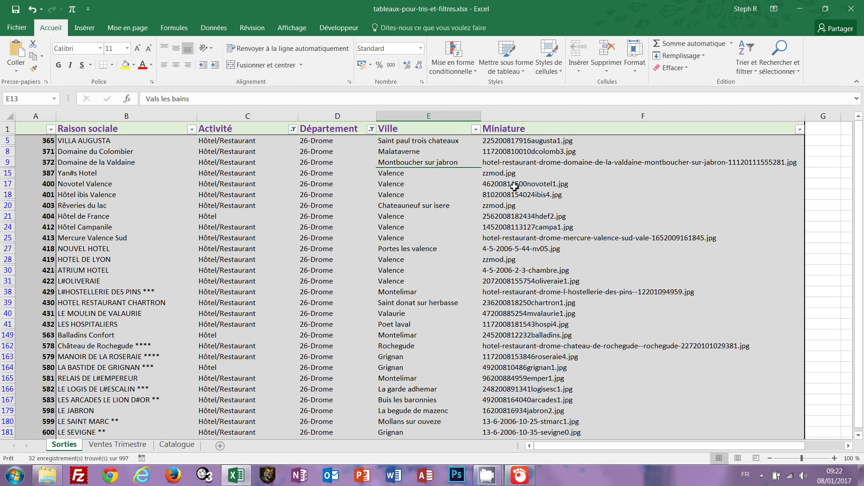
Step: Filter the Ville column by searching "vale", keeping both Portes les valence and Valence
left_click(476, 130)
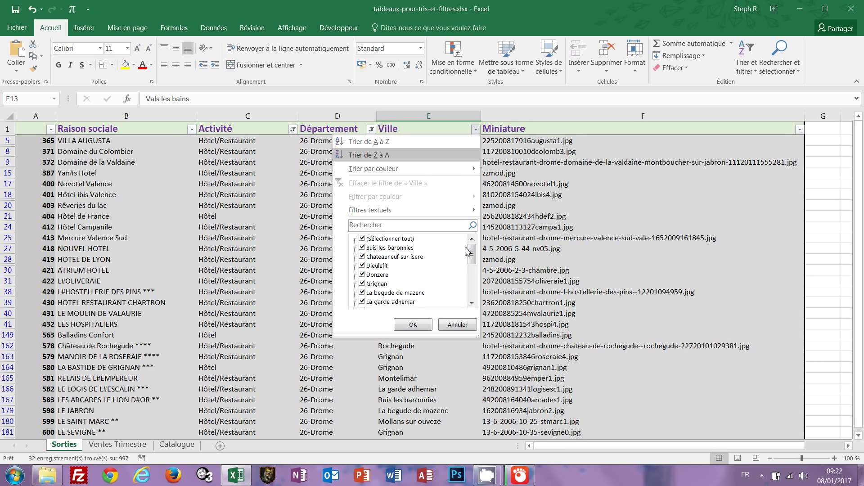
mouse_move(473, 258)
left_mouse_down()
mouse_move(477, 292)
mouse_move(476, 254)
left_mouse_up()
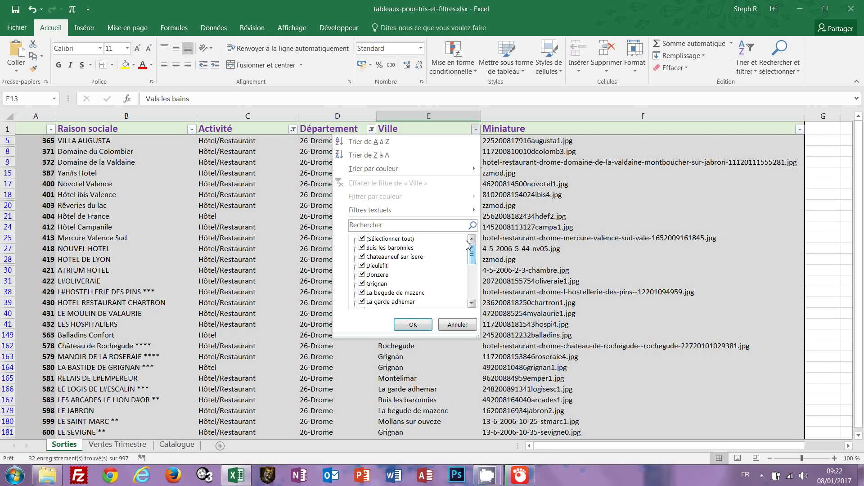
left_click(389, 226)
type("vale")
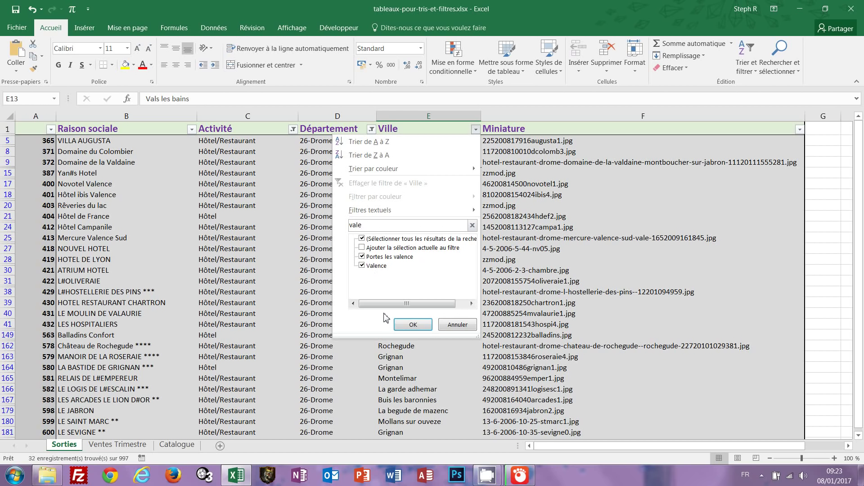
left_click(419, 329)
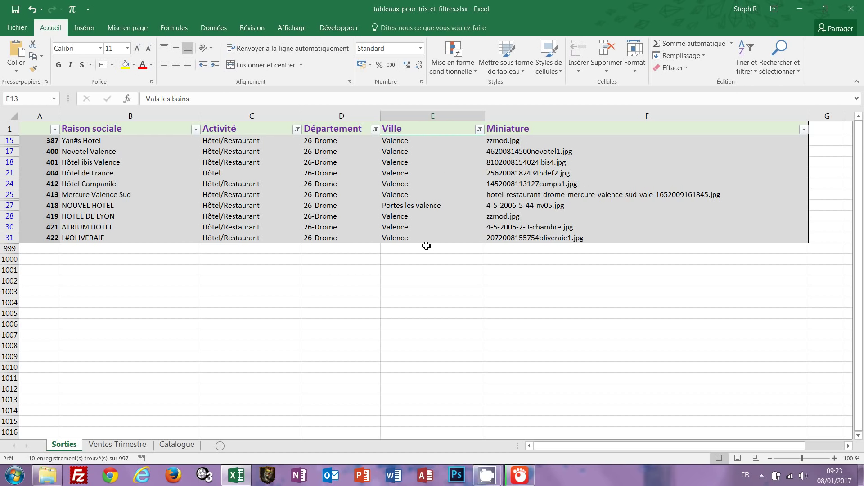
Step: Clear all active filters from the Sorties data at once while keeping filtering turned on
left_click(318, 166)
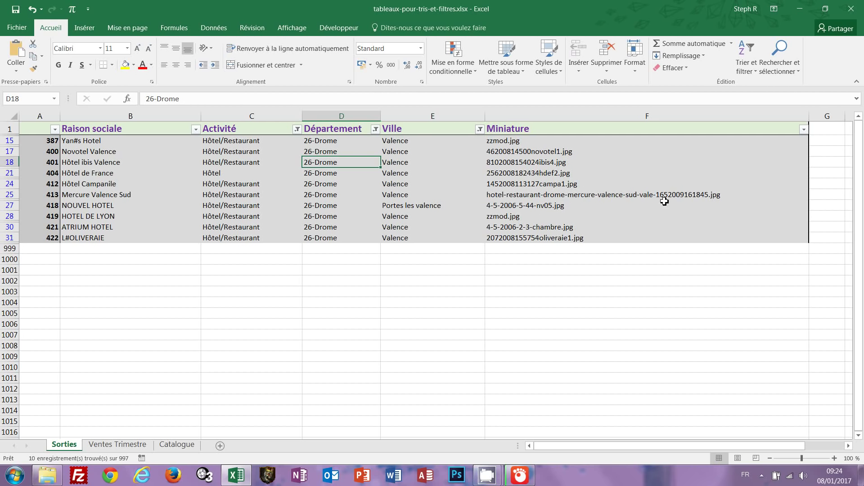
left_click(755, 72)
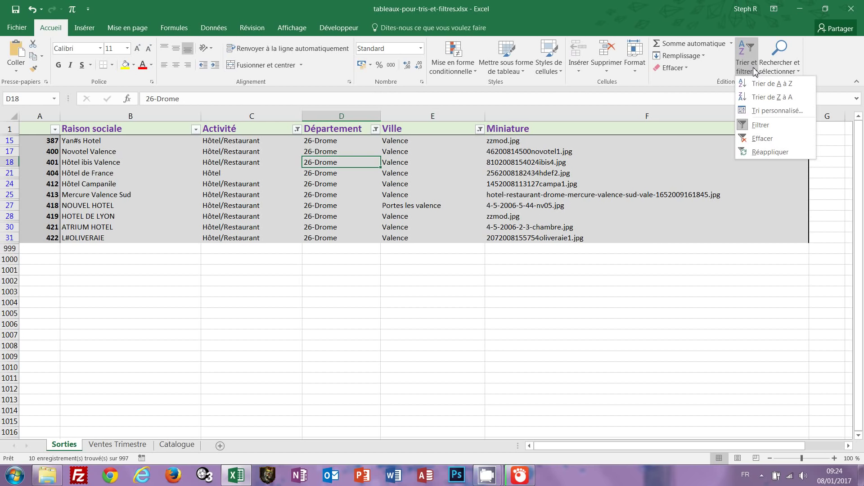
left_click(761, 139)
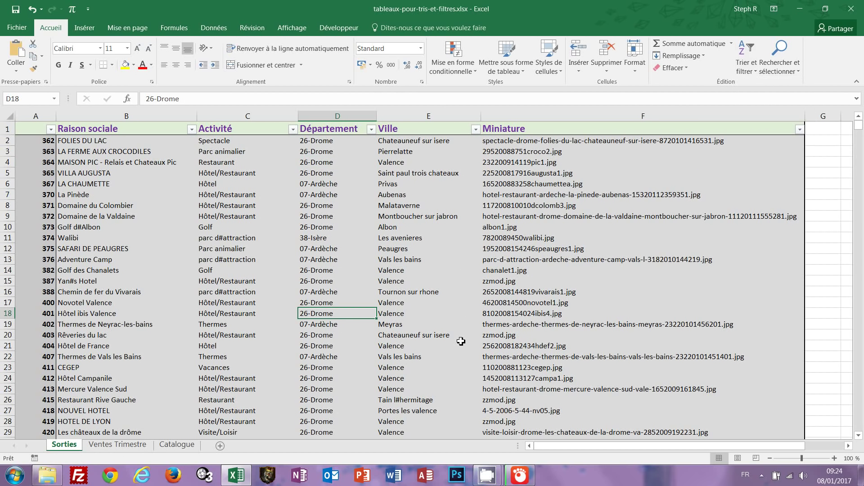
Step: Open the Ventes Trimestre sheet and turn on filtering for the sales table from its first date, cell A6
left_click(116, 447)
left_click(460, 310)
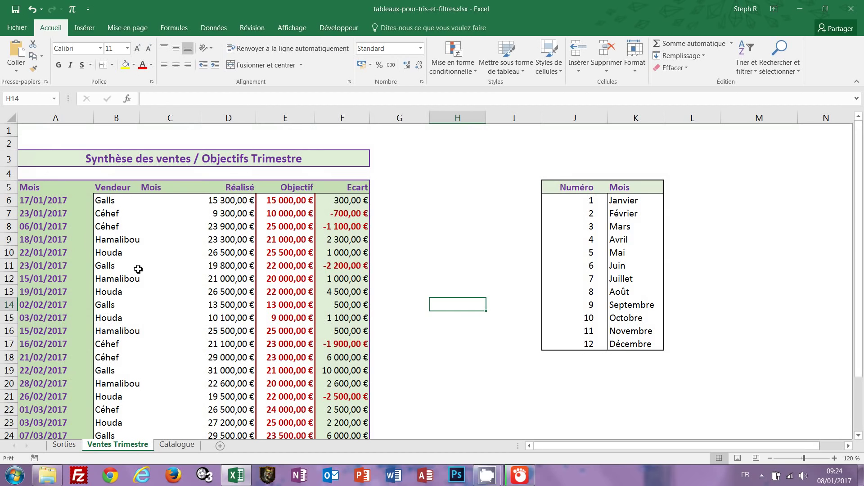
left_click(52, 204)
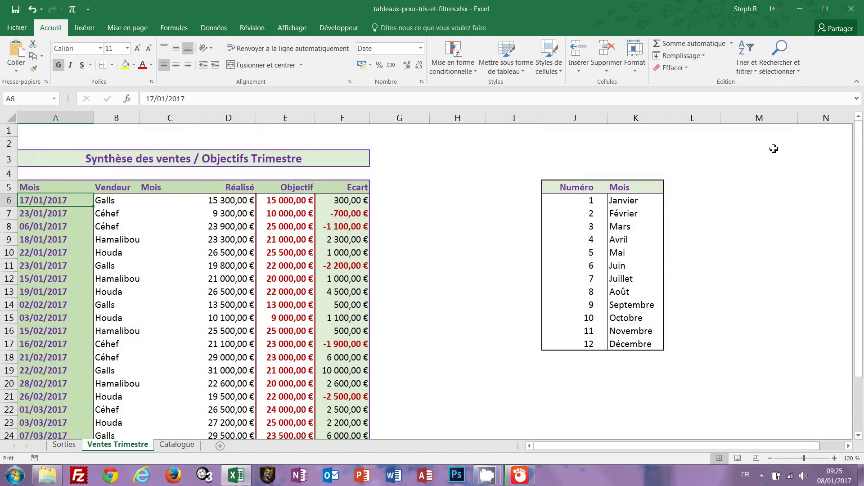
left_click(757, 74)
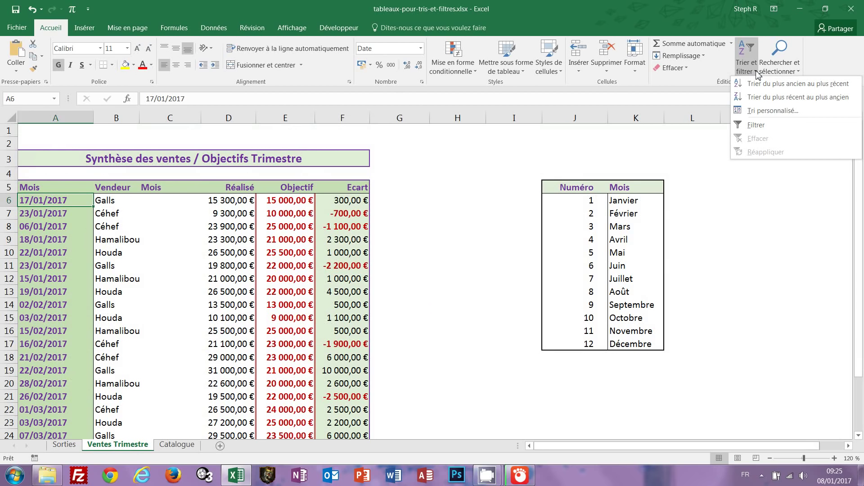
left_click(754, 125)
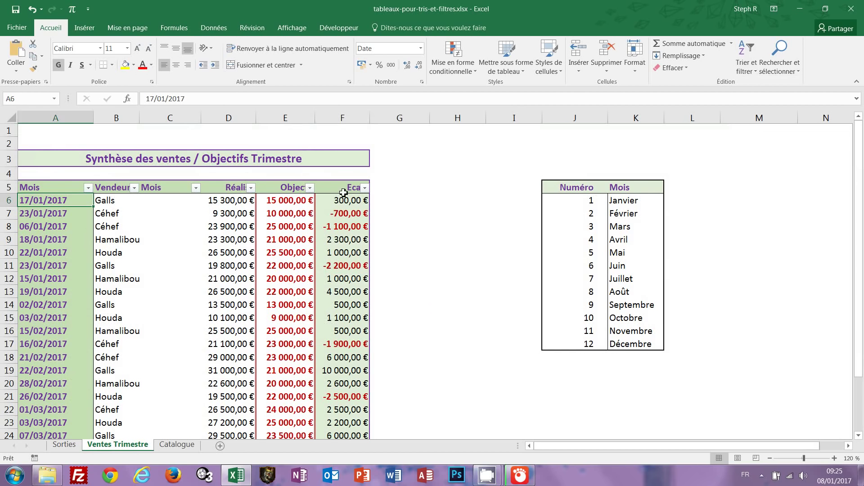
Step: Filter the date column of the sales table to janvier 2017 by excluding février and mars
left_click(89, 187)
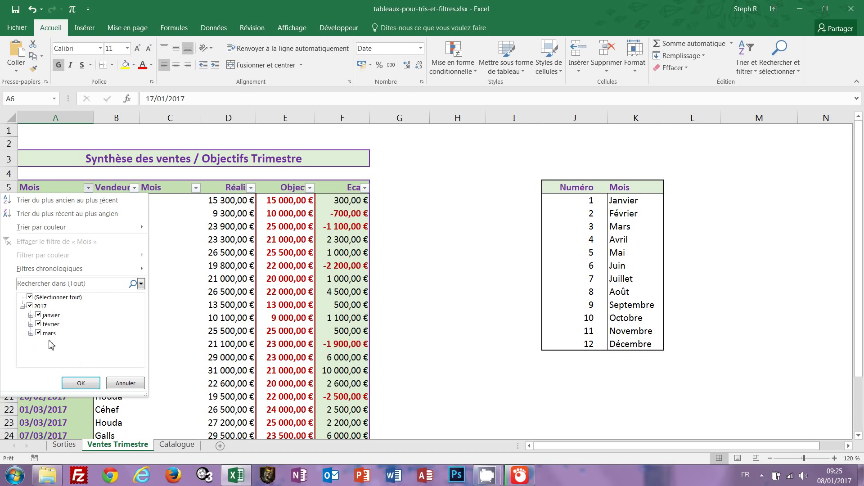
left_click(39, 325)
left_click(40, 334)
left_click(80, 386)
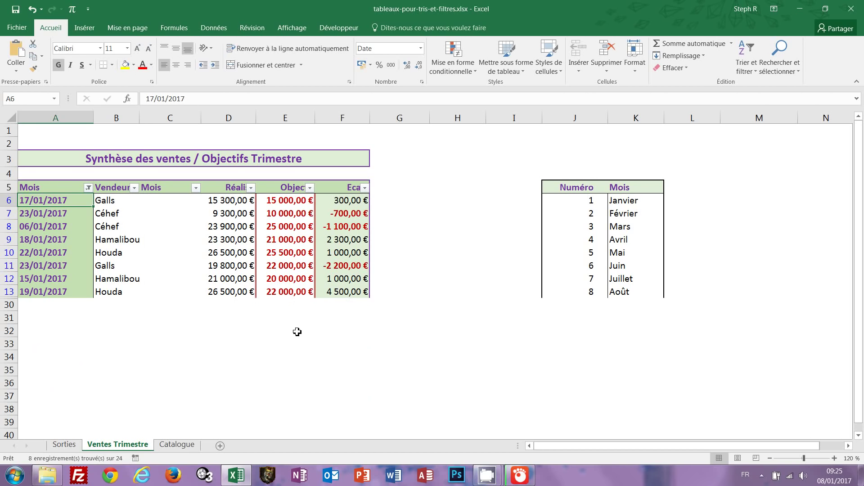
Step: Filter the Vendeur column to keep only the first and third sellers listed, excluding the second and fourth
left_click(135, 191)
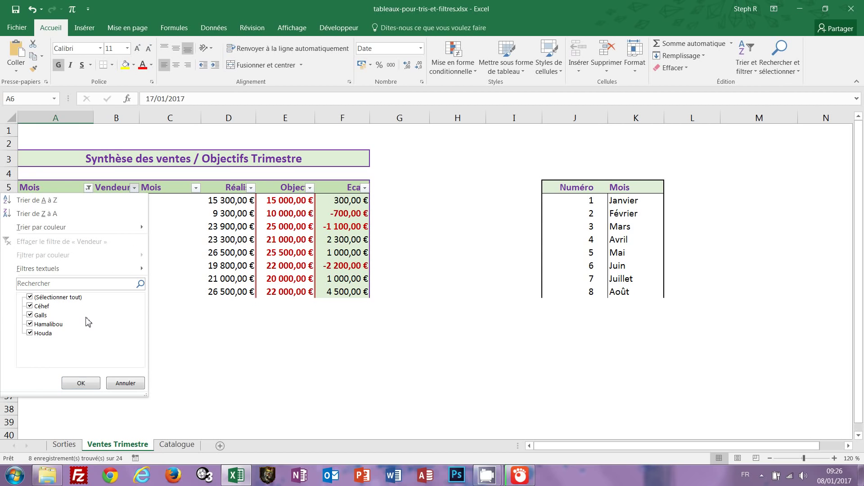
left_click(30, 315)
left_click(30, 314)
left_click(30, 333)
left_click(80, 383)
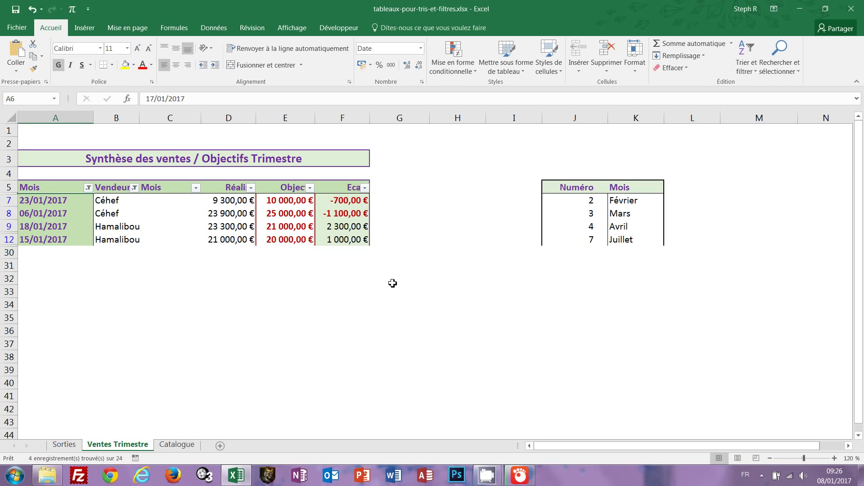
Step: Clear both the date and Vendeur filters from the sales table in one operation
left_click(135, 226)
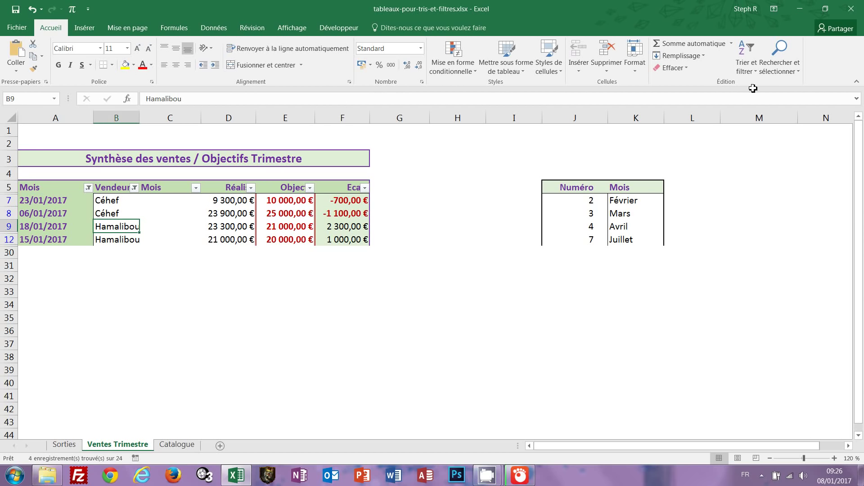
left_click(757, 71)
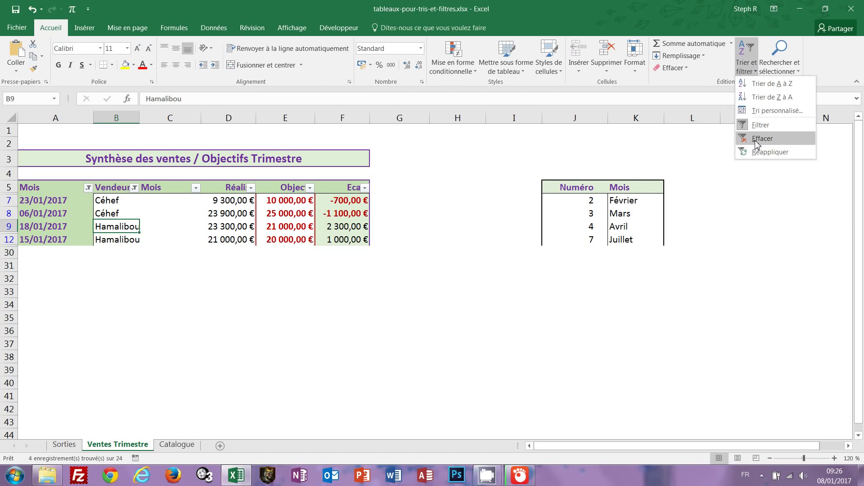
left_click(755, 142)
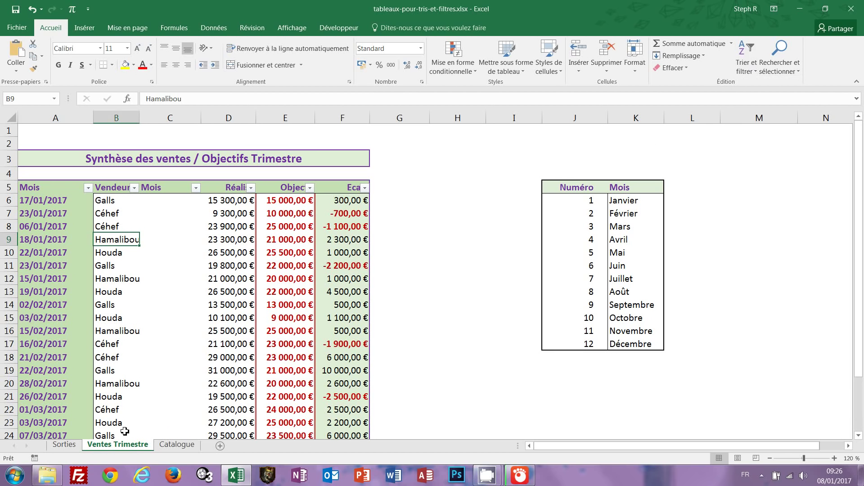
Step: Return to the Sorties sheet and select cell C9 in the Activité column
left_click(69, 449)
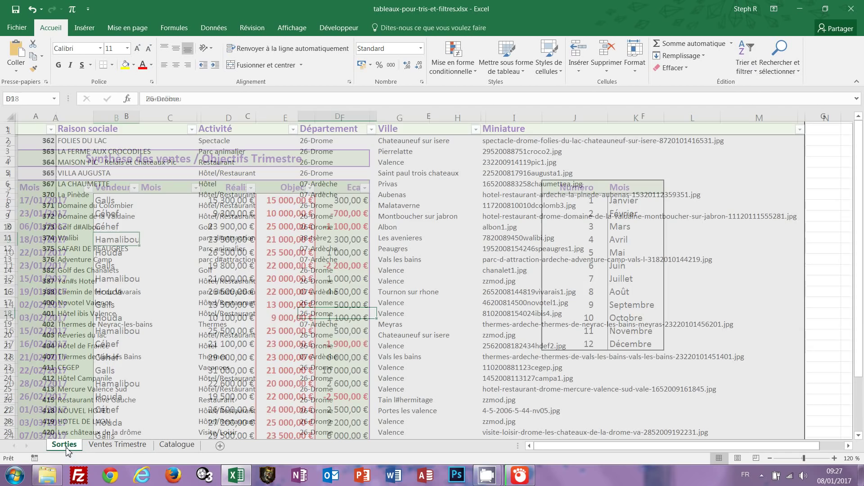
left_click(248, 216)
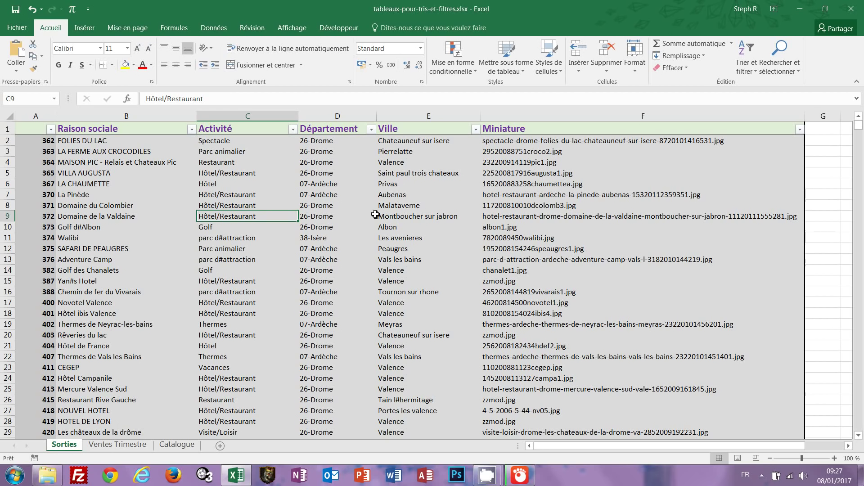
Step: Try a custom text filter on the Activité column for values equal to "loisir", and clear that filter
left_click(294, 131)
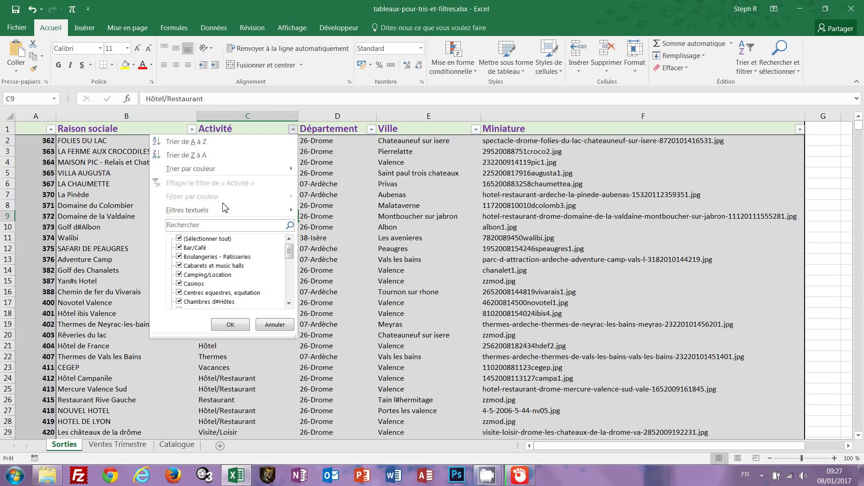
mouse_move(223, 214)
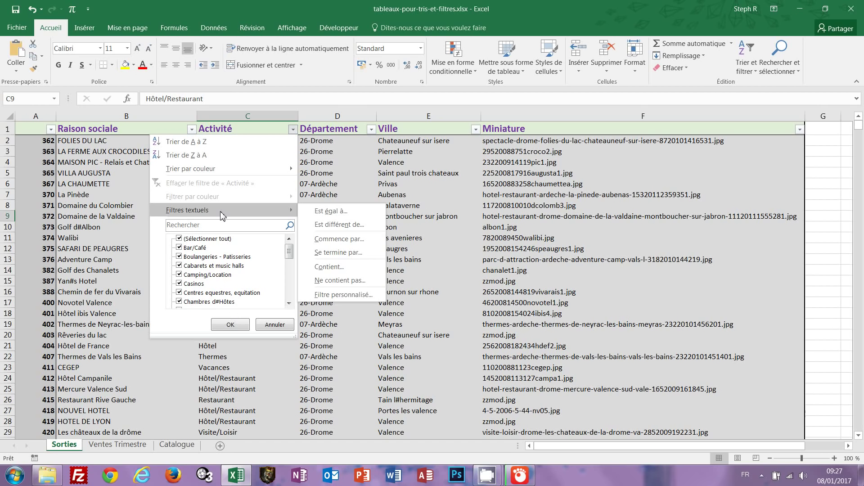
left_click(337, 215)
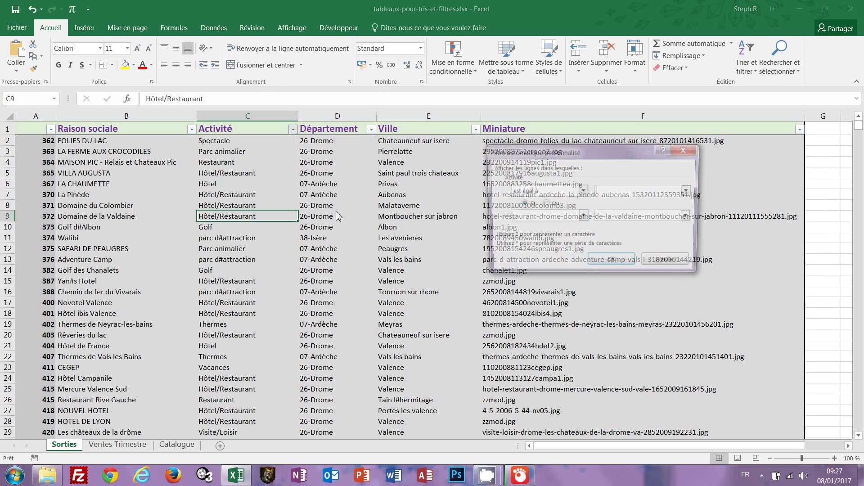
left_click_drag(593, 155, 441, 159)
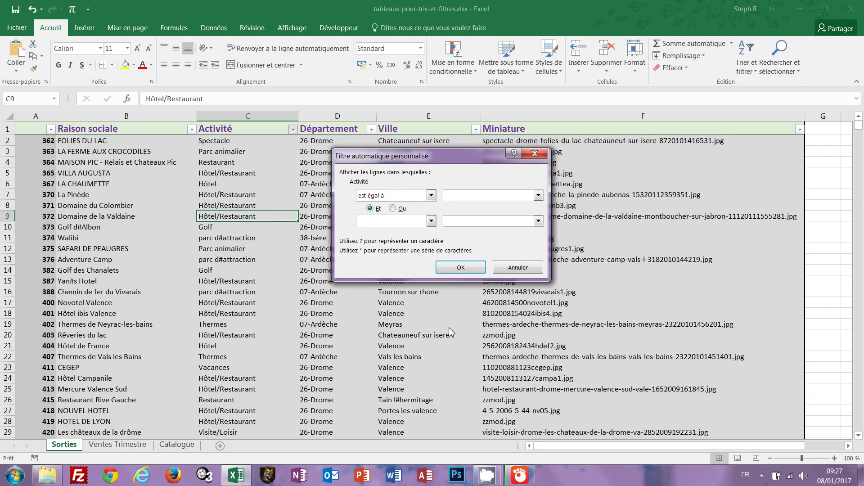
type("loisir")
left_click(457, 268)
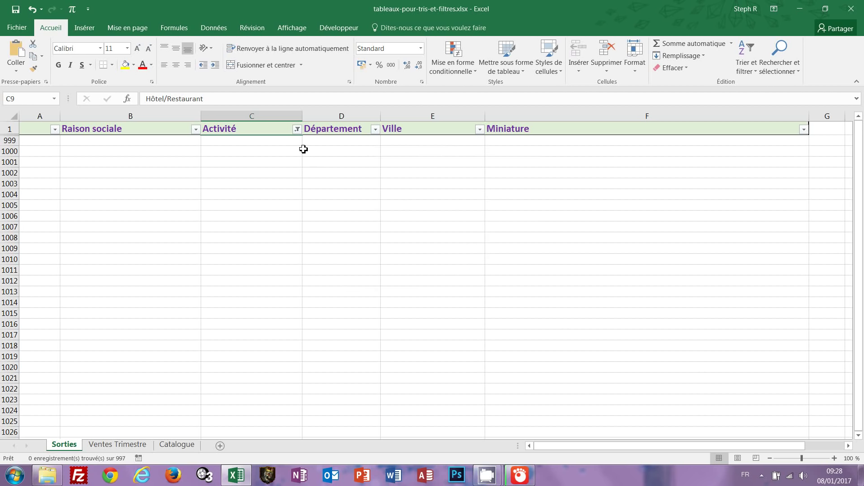
left_click(297, 129)
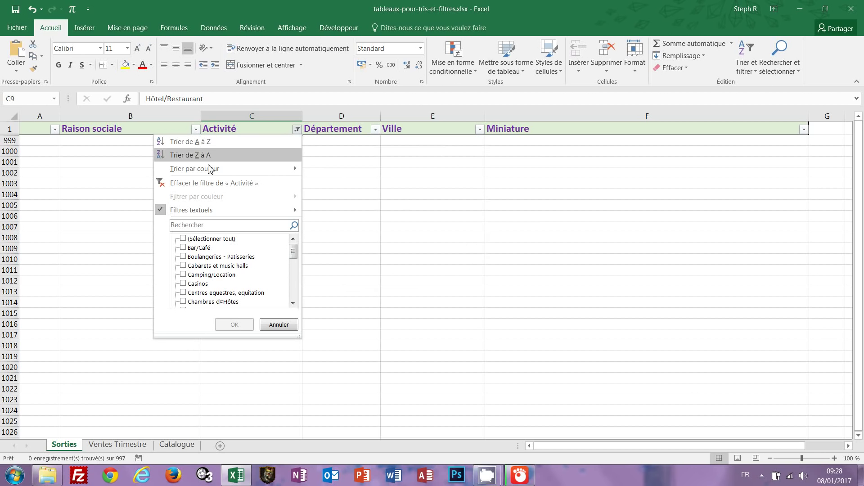
left_click(209, 183)
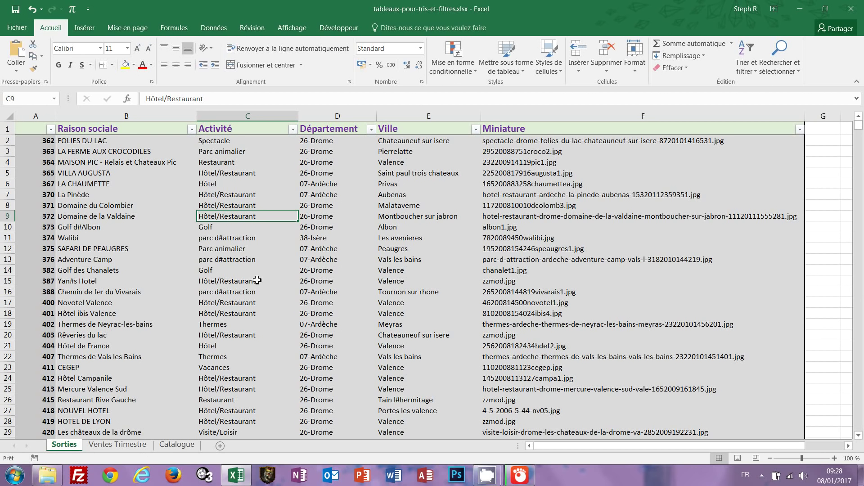
Step: Look through the Activité column for leisure entries and select the Loisir/Sport cell, C32
left_click(245, 311)
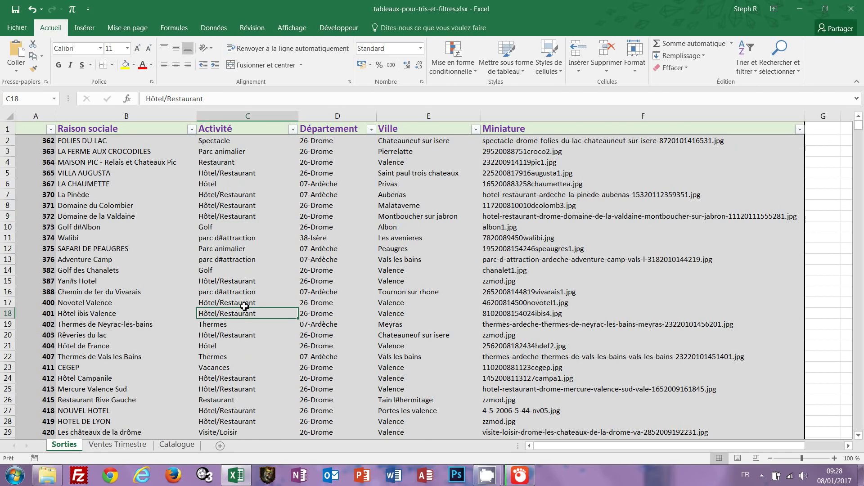
scroll(246, 310, "down", 6)
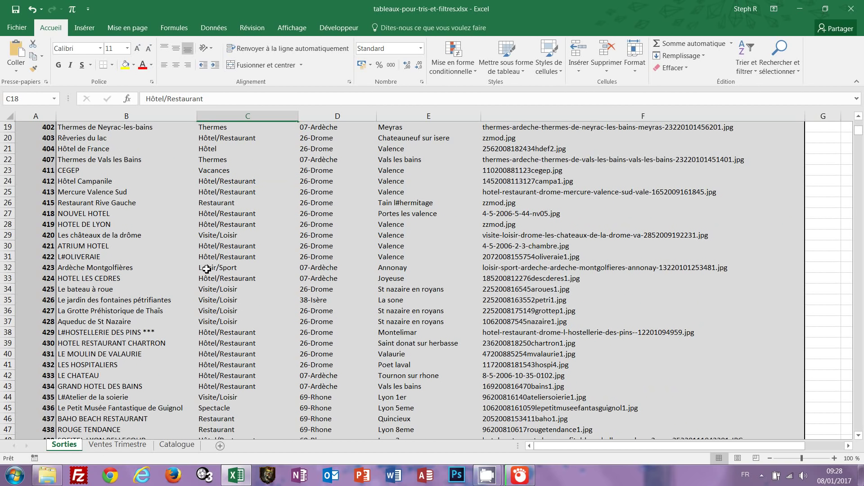
left_click(211, 270)
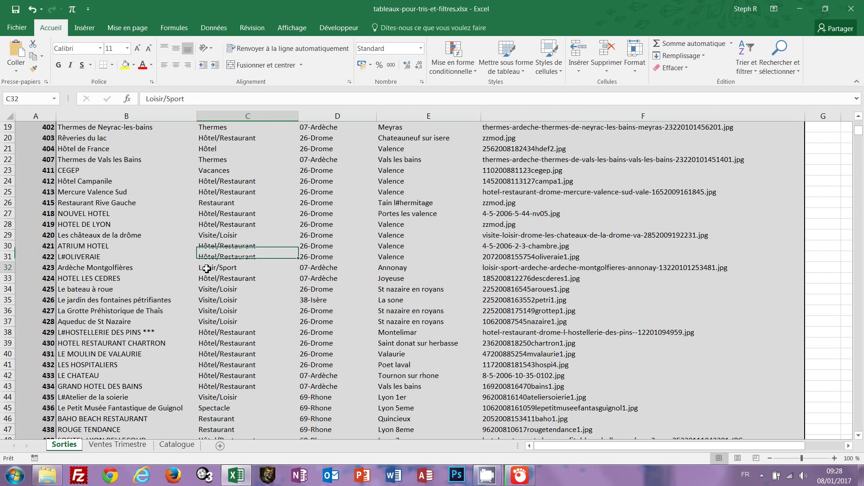
Step: Apply a text filter to the Activité column that keeps rows containing "loisir", and look over the filtered rows
left_click(224, 236)
scroll(293, 262, "up", 6)
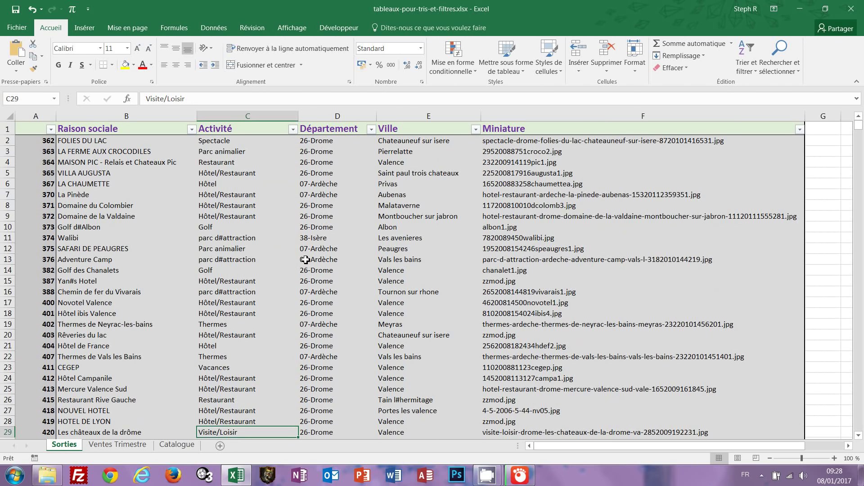
left_click(293, 130)
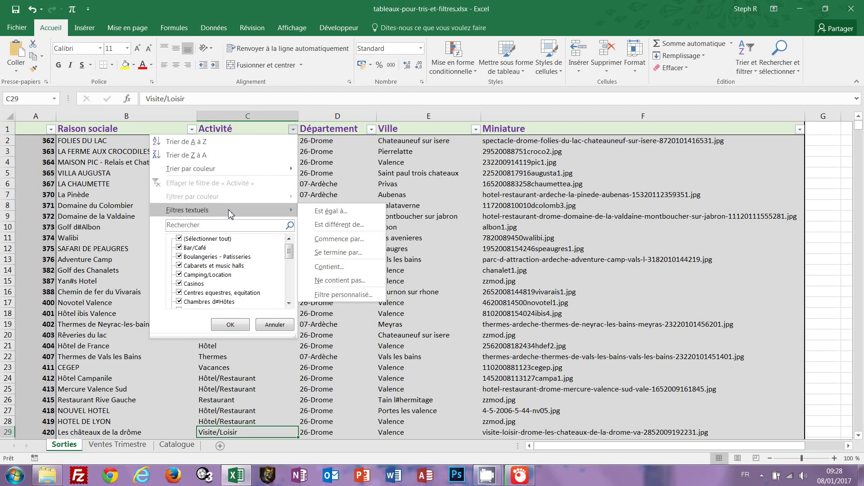
left_click(329, 267)
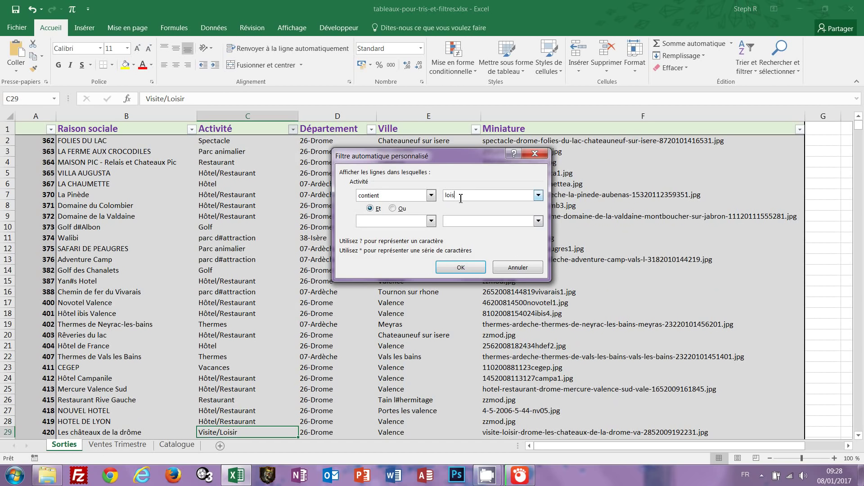
left_click(463, 270)
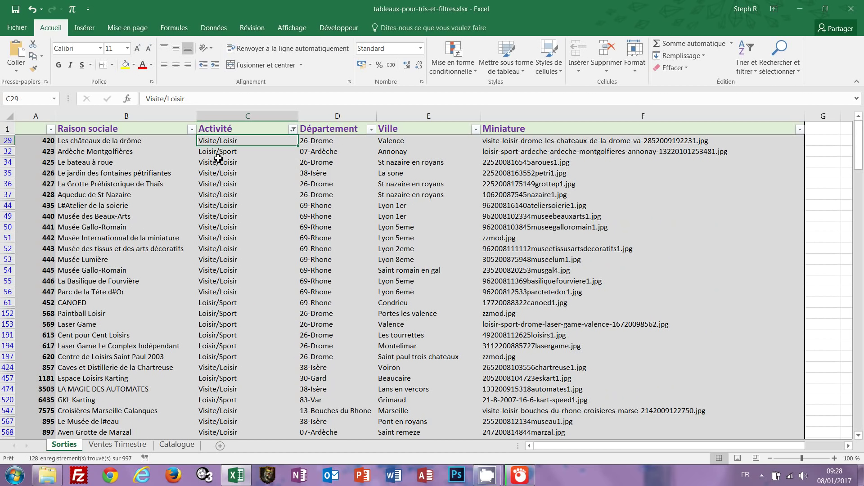
scroll(265, 315, "down", 5)
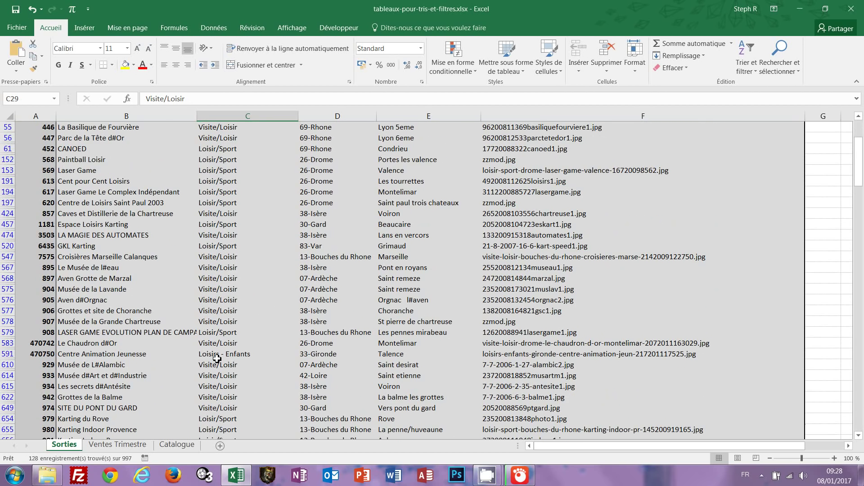
scroll(247, 336, "up", 5)
scroll(243, 335, "up", 1)
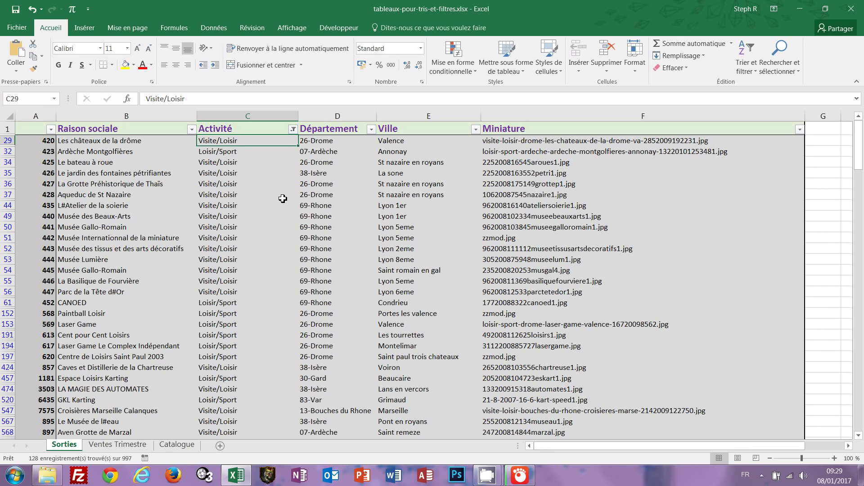
Step: Extend the Activité custom filter with a second condition, contains "parc", combined with the first using Et
left_click(293, 130)
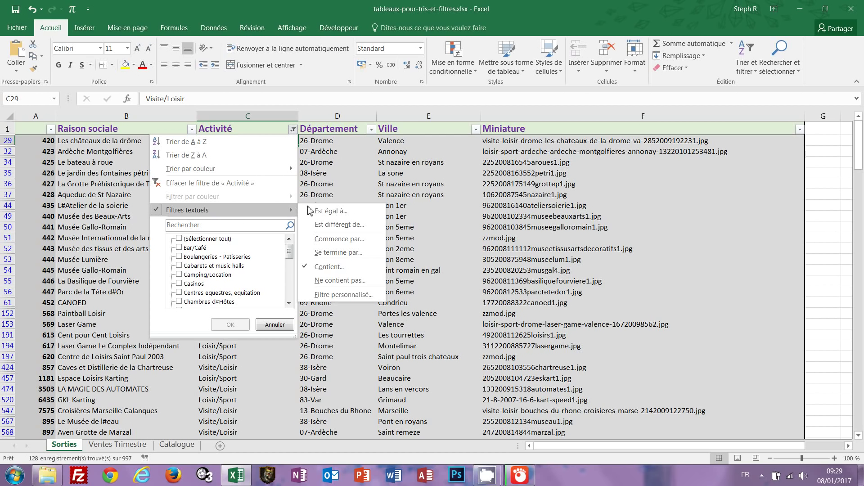
left_click(341, 295)
left_click_drag(461, 158, 424, 158)
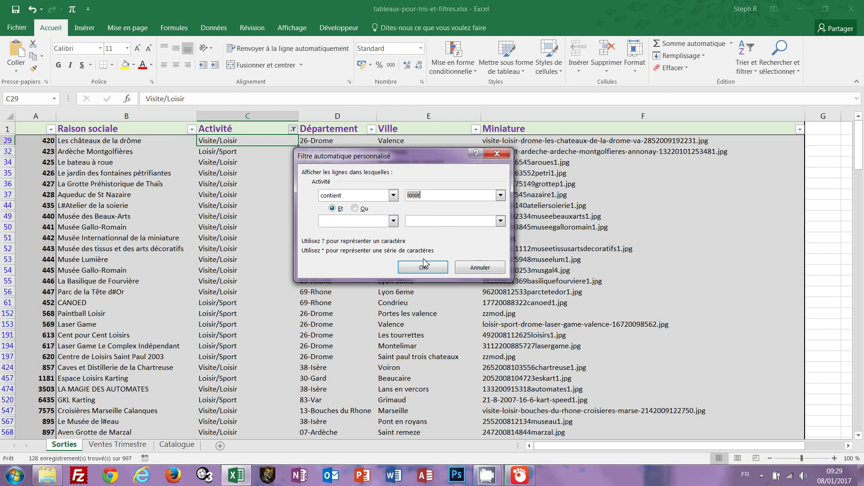
left_click(394, 221)
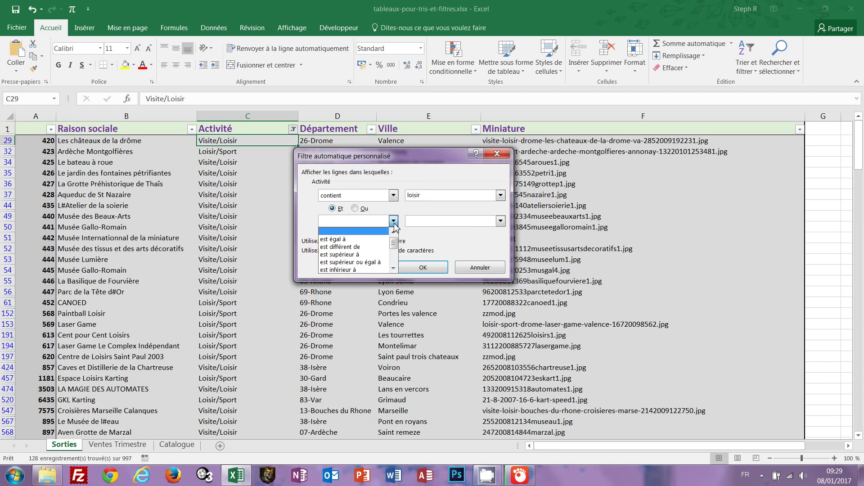
left_click(395, 261)
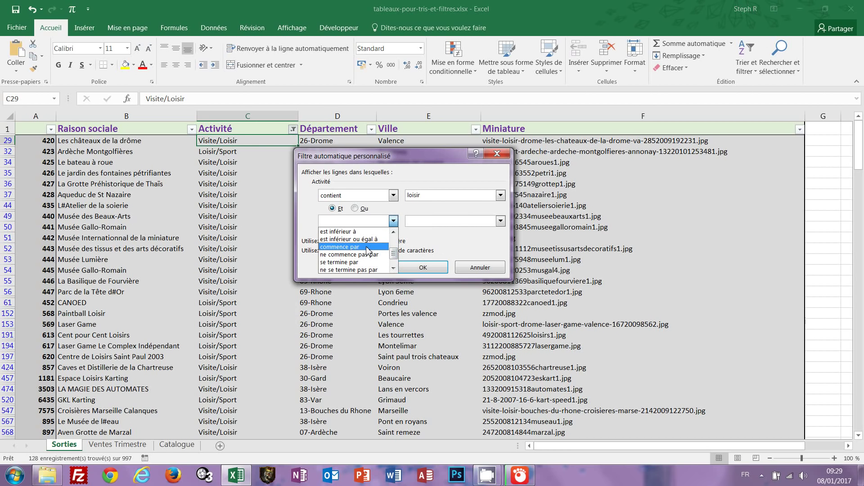
left_click(394, 232)
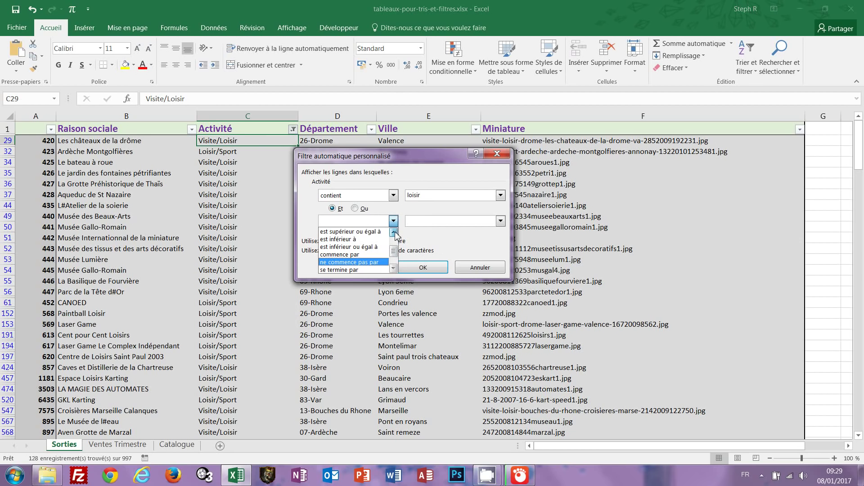
scroll(381, 264, "down", 1)
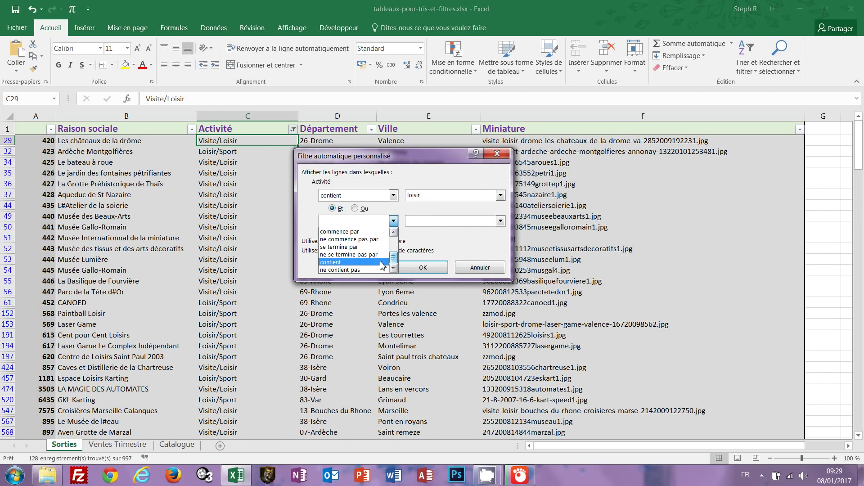
left_click(381, 264)
left_click(430, 221)
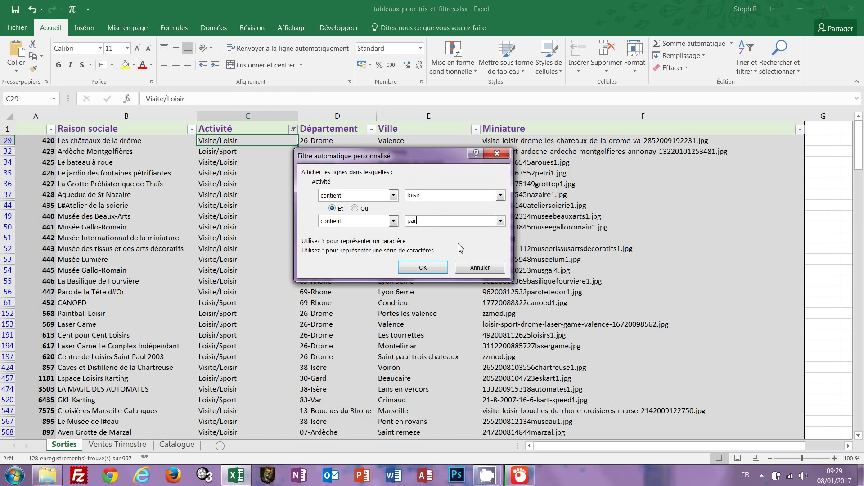
left_click(416, 269)
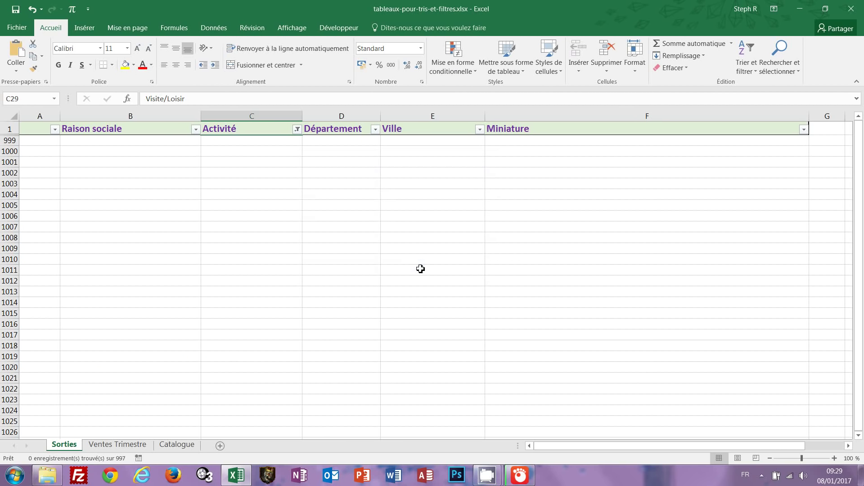
Step: Change the operator between the "loisir" and "parc" conditions of the Activité filter to Ou, and review the filtered rows
left_click(297, 130)
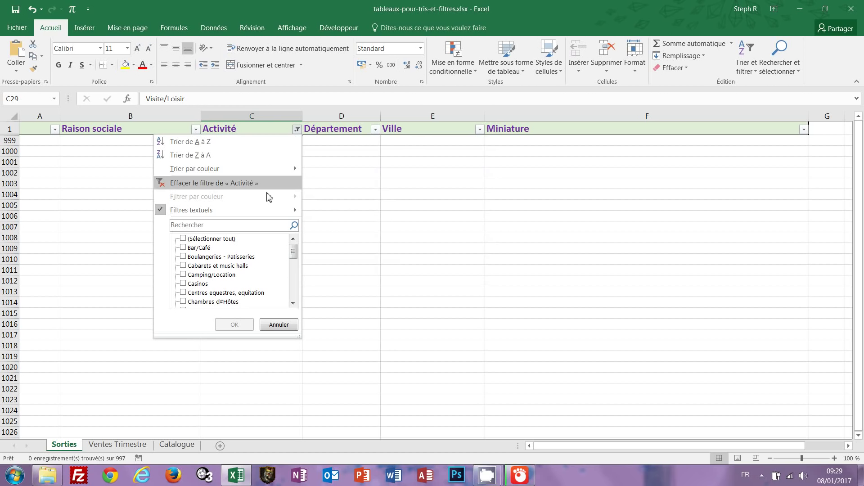
mouse_move(265, 212)
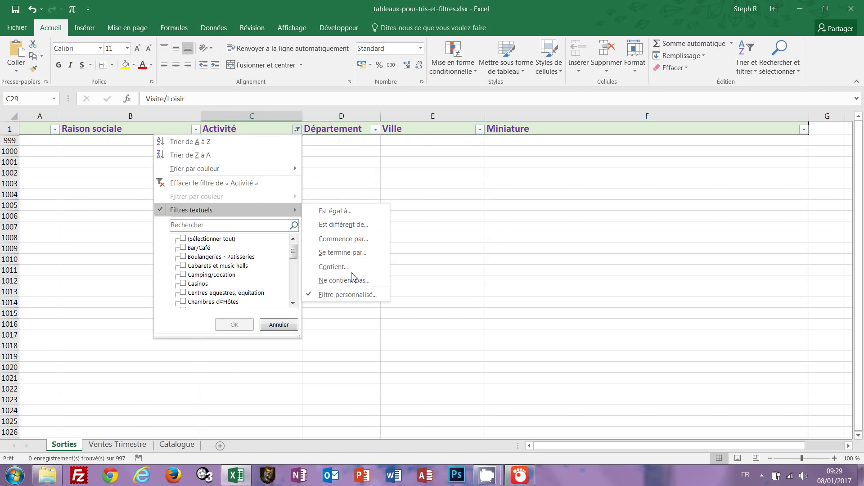
left_click(351, 296)
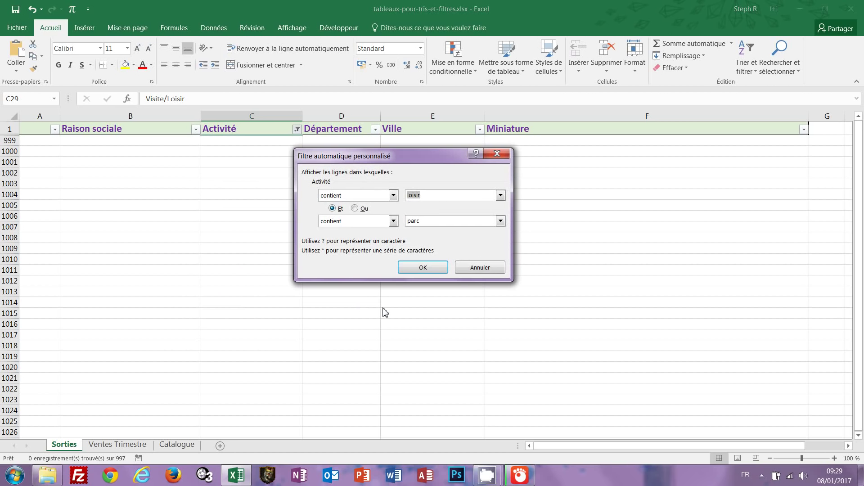
left_click_drag(389, 156, 383, 152)
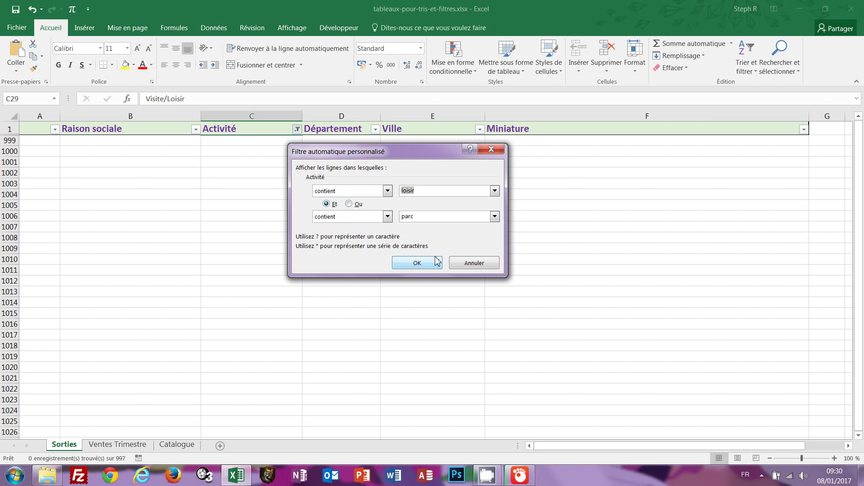
left_click(349, 204)
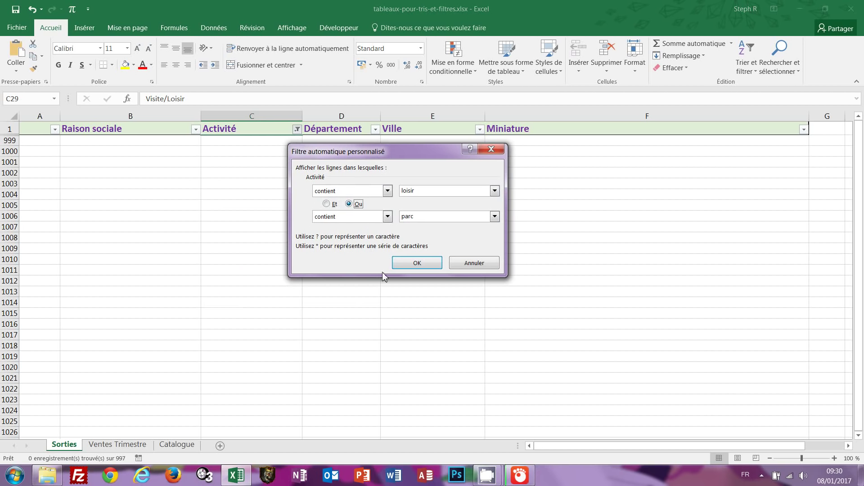
left_click(417, 264)
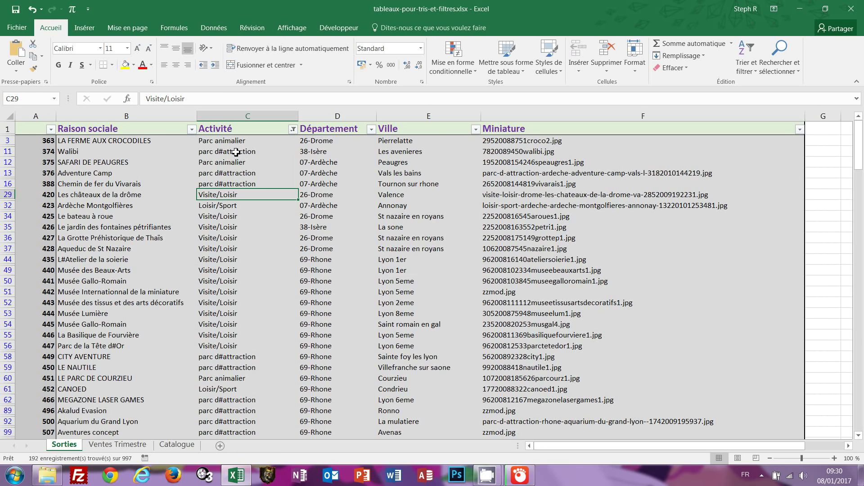
scroll(279, 294, "down", 2)
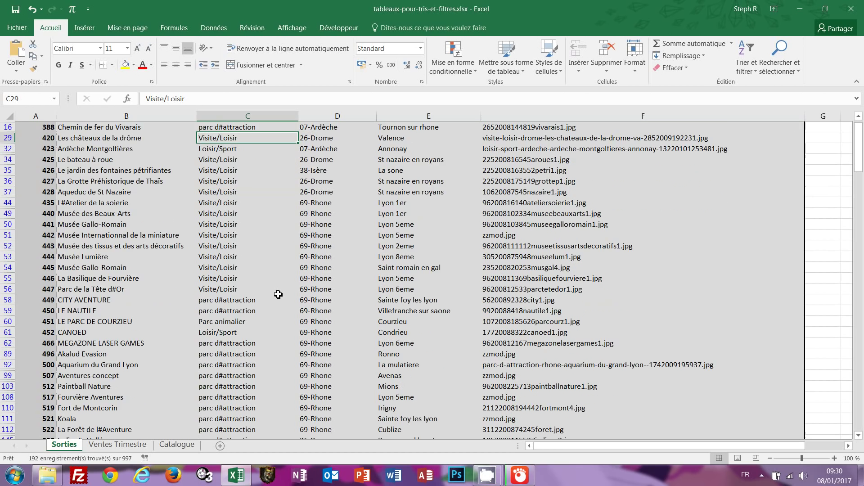
scroll(279, 294, "down", 5)
scroll(269, 293, "up", 5)
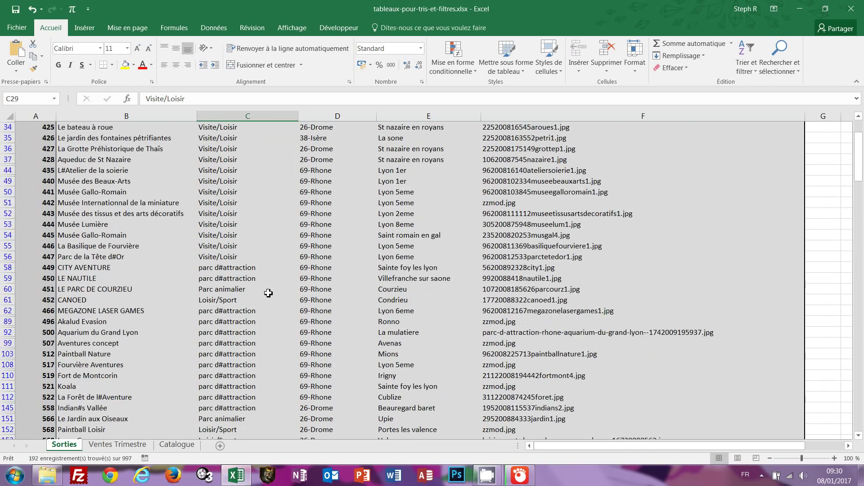
scroll(268, 293, "up", 3)
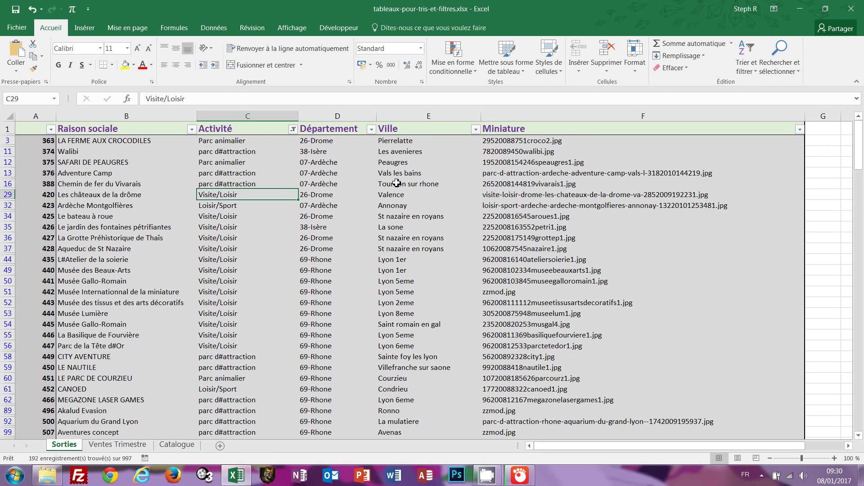
Step: Start a custom text filter on the Département column with the first condition set to contains "26"
left_click(372, 131)
mouse_move(294, 217)
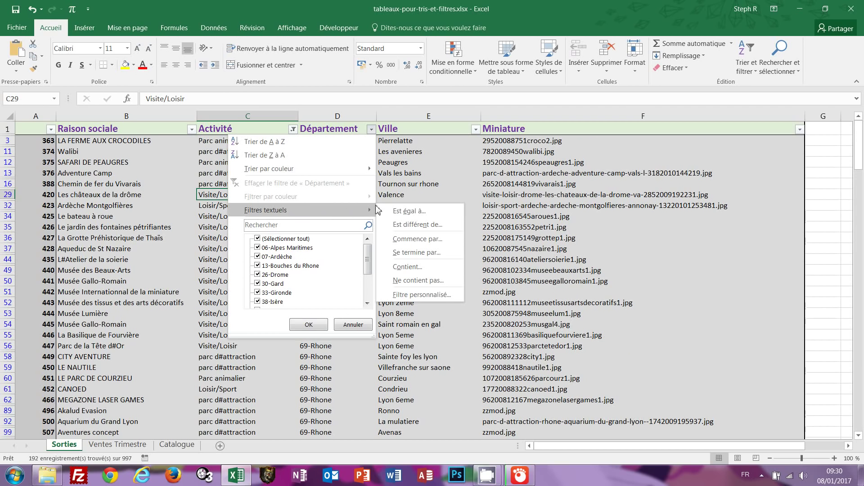
left_click(419, 295)
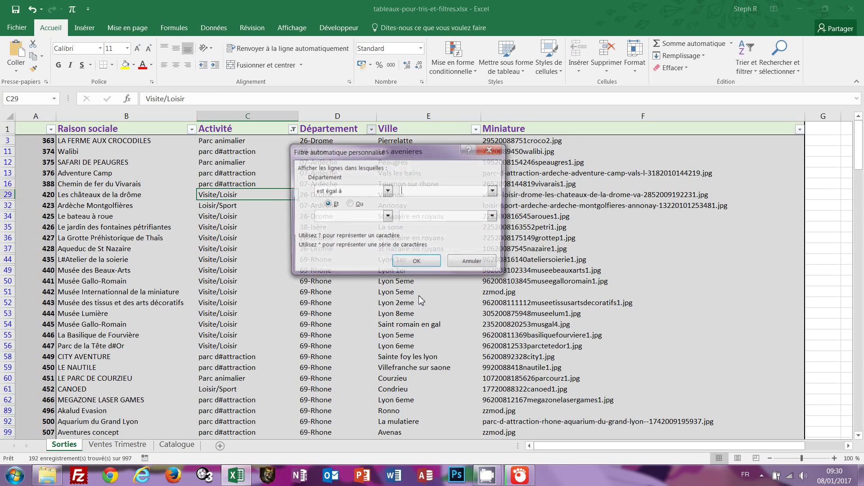
left_click(387, 191)
left_click_drag(390, 216, 390, 227)
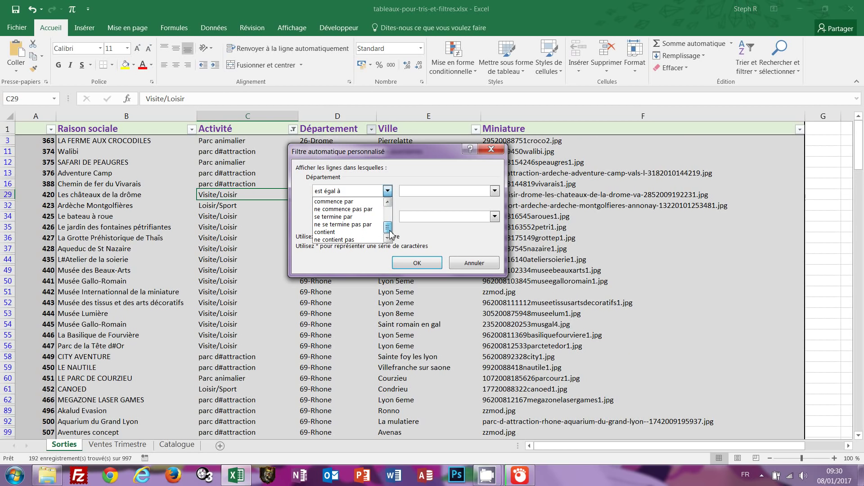
left_click(332, 232)
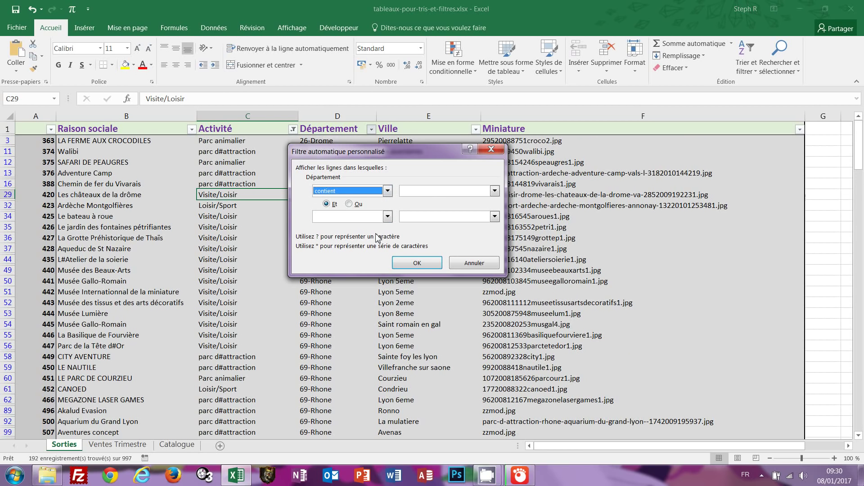
left_click(426, 191)
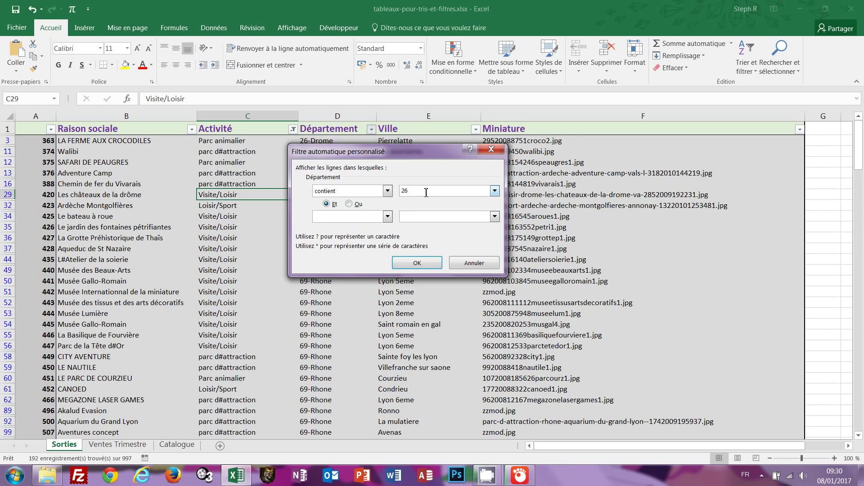
Step: Add an Ou condition, contains "07", to the Département custom filter, apply it, and review the filtered rows
left_click(349, 204)
left_click(388, 217)
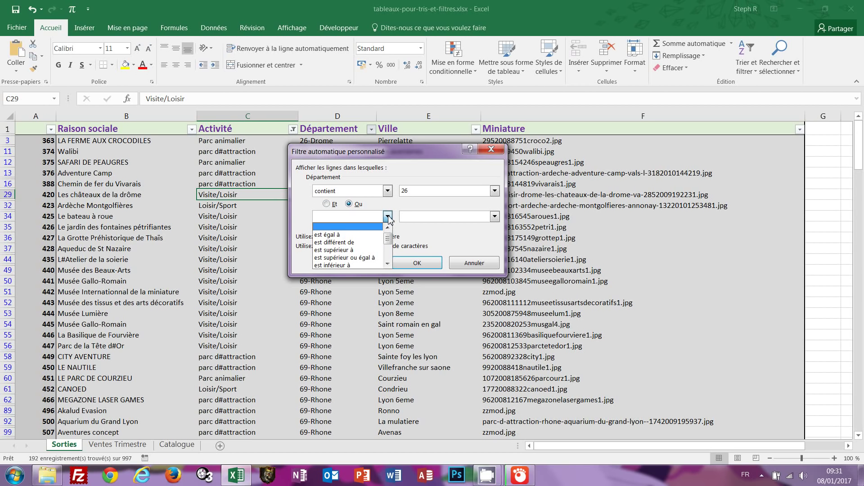
left_click_drag(388, 239, 392, 258)
left_click(342, 258)
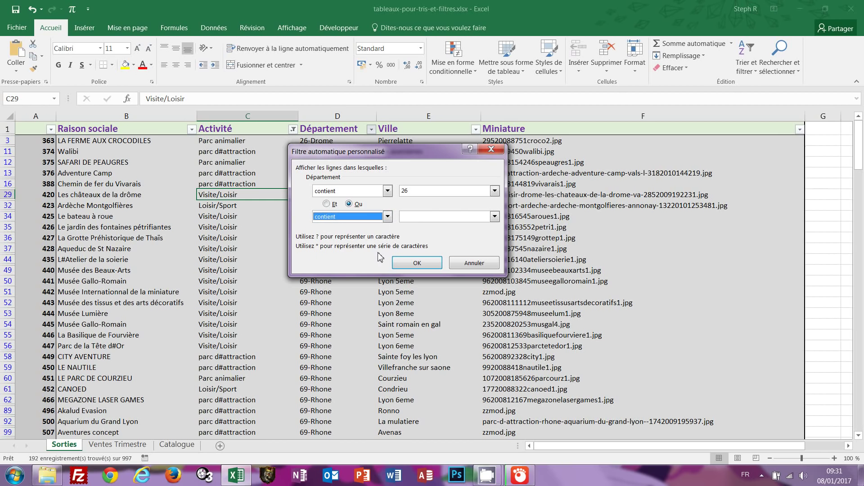
left_click(411, 217)
type("07")
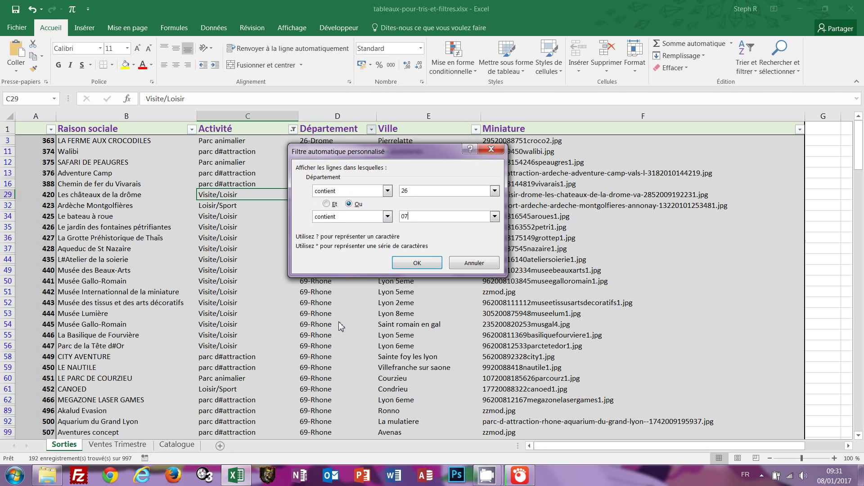
left_click(413, 266)
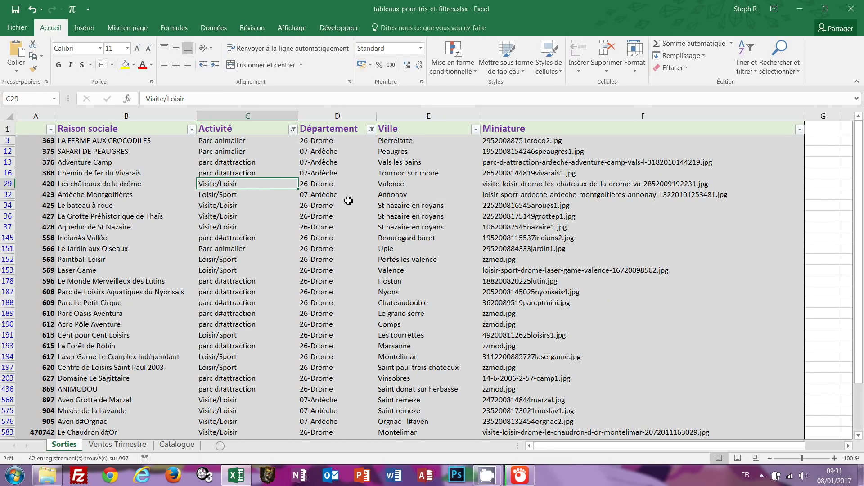
scroll(344, 212, "down", 2)
scroll(343, 212, "down", 5)
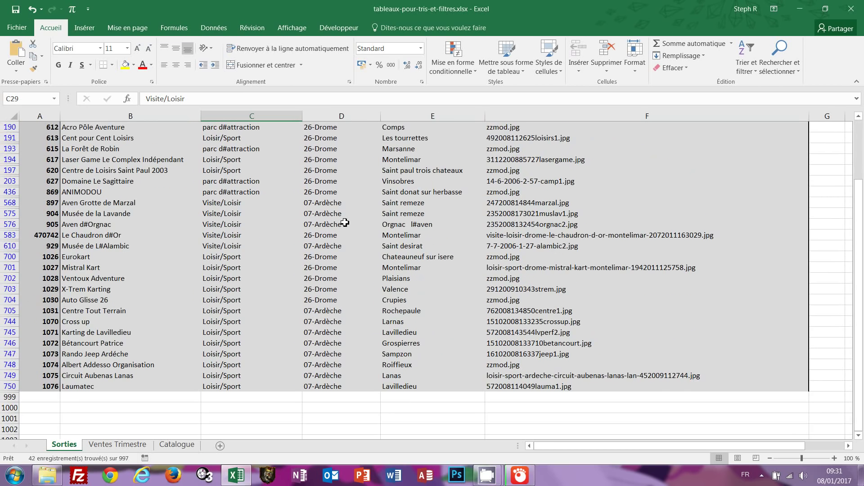
scroll(343, 224, "up", 4)
scroll(342, 225, "up", 3)
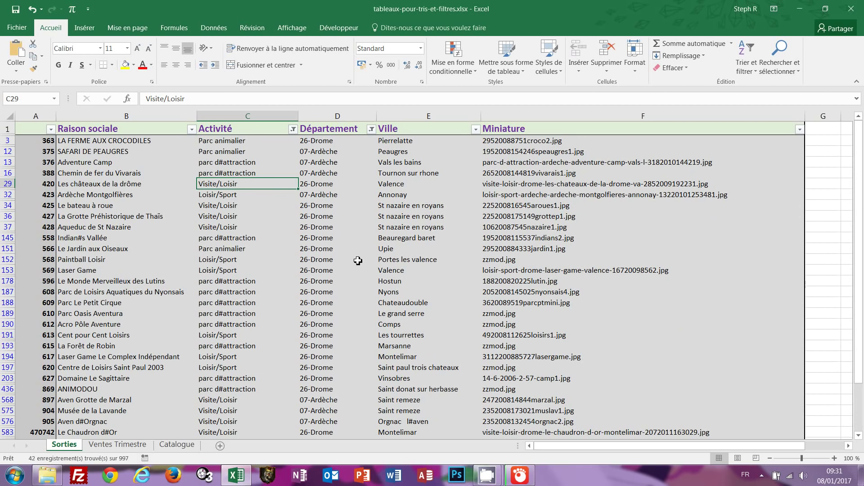
Step: Switch to the Ventes Trimestre sheet with the quarterly sales table
left_click(124, 447)
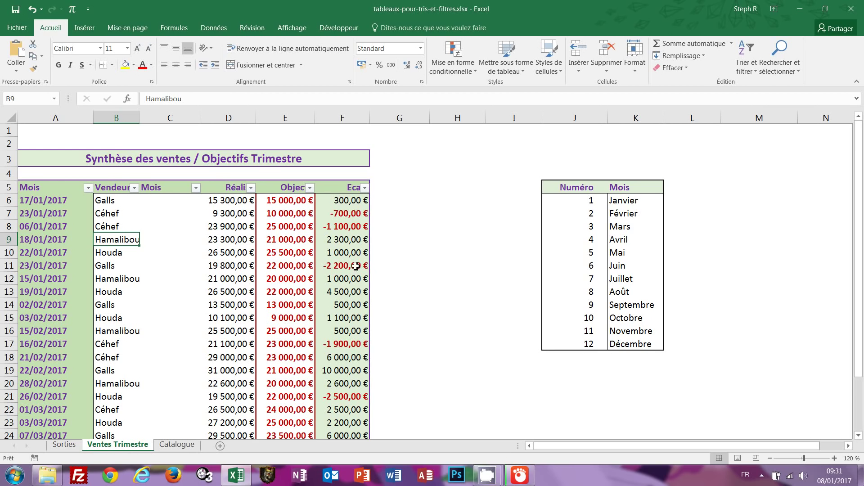
Step: Review the chronological filter options offered for the date column Mois of the sales table
left_click(87, 187)
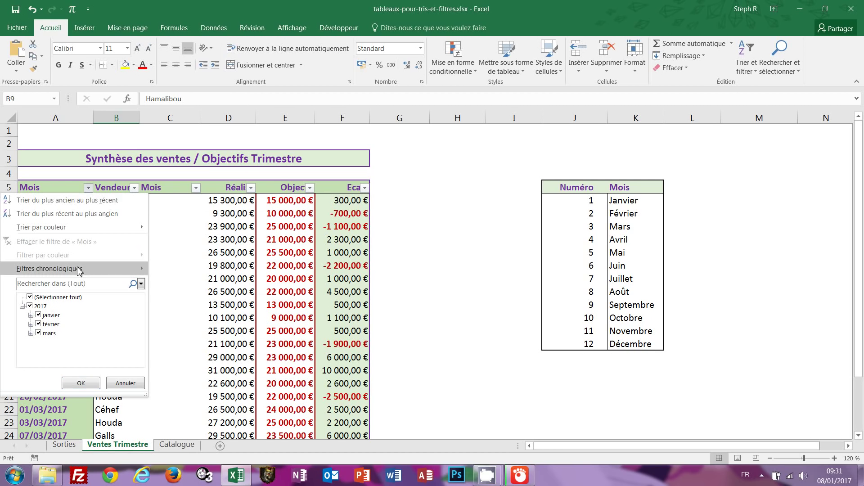
mouse_move(79, 270)
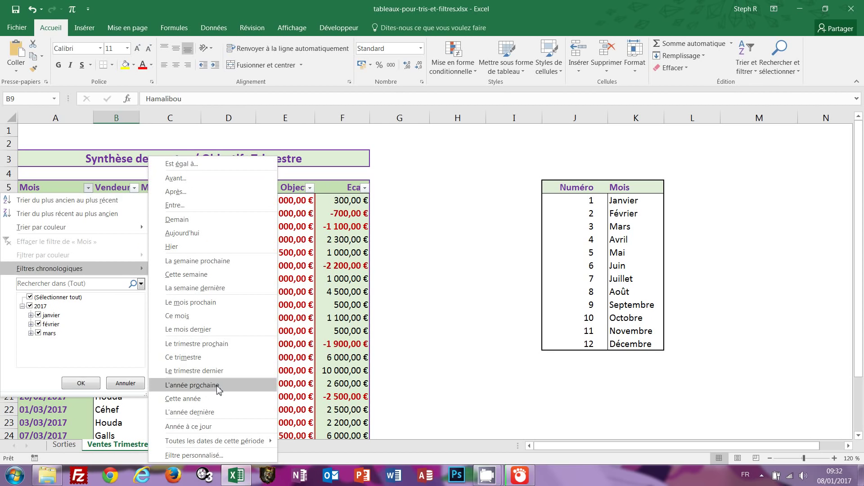
left_click(440, 220)
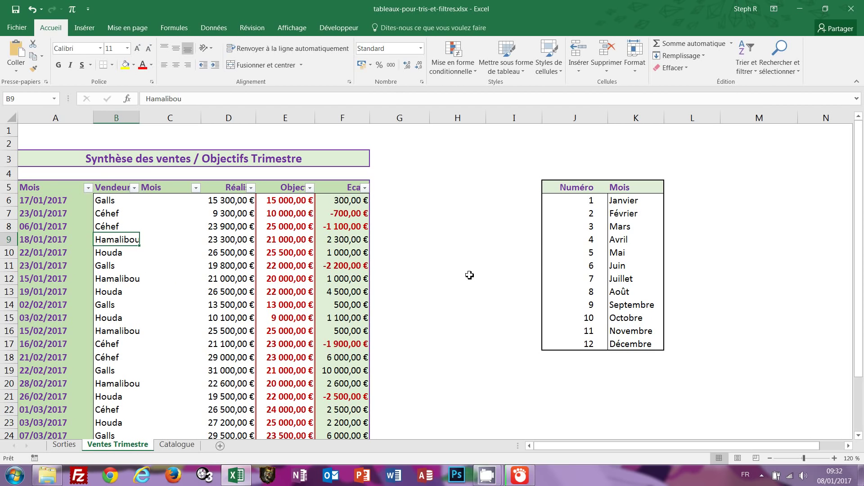
Step: Start a custom date filter on the date column Mois with the first condition postérieur ou égal au 01/01/2017
left_click(89, 189)
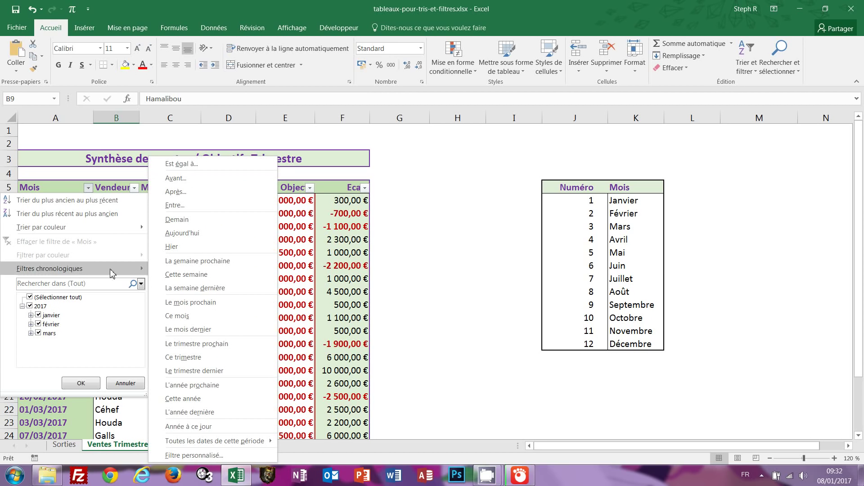
left_click(195, 455)
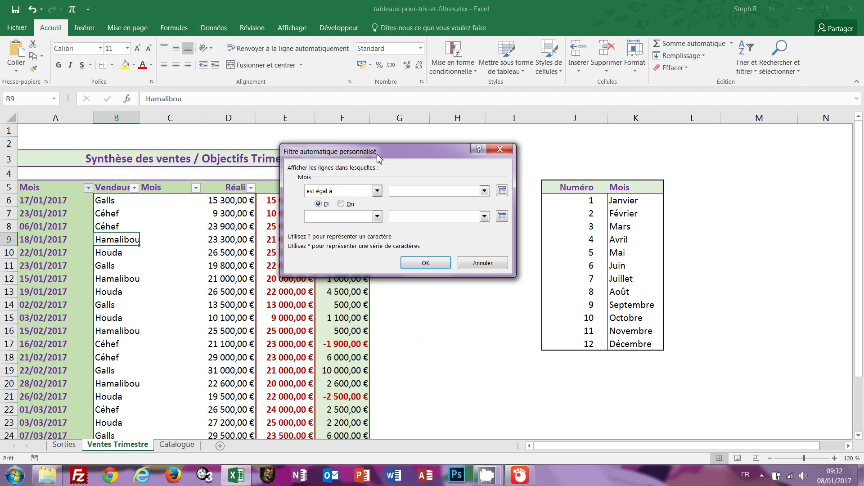
left_click_drag(377, 156, 341, 180)
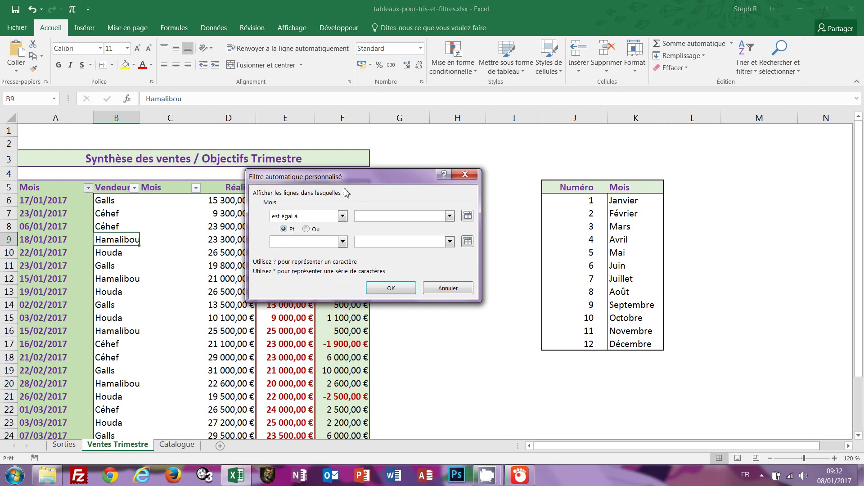
left_click(343, 216)
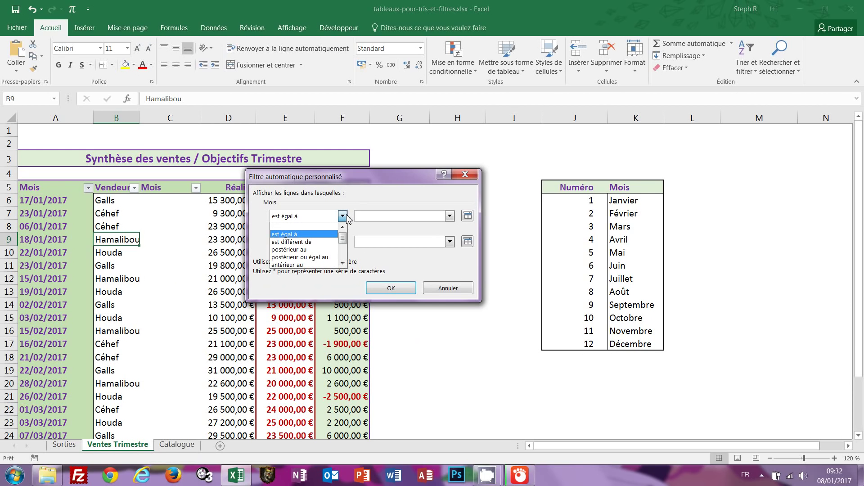
left_click(317, 258)
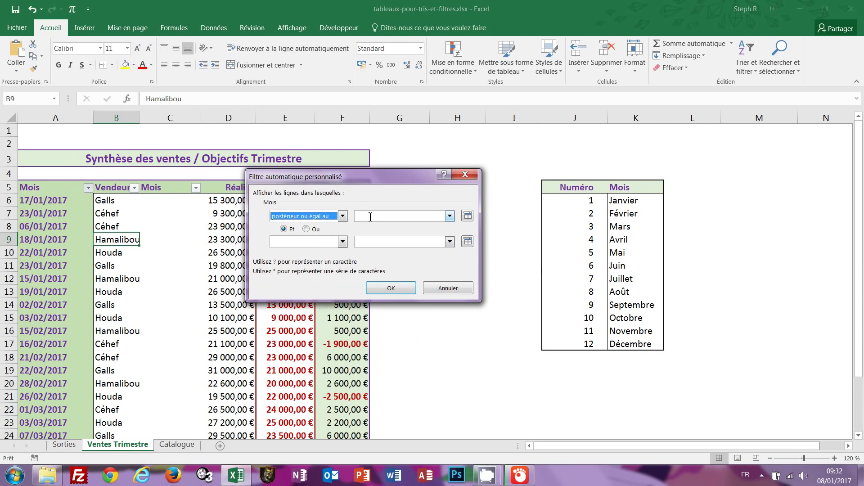
left_click(370, 216)
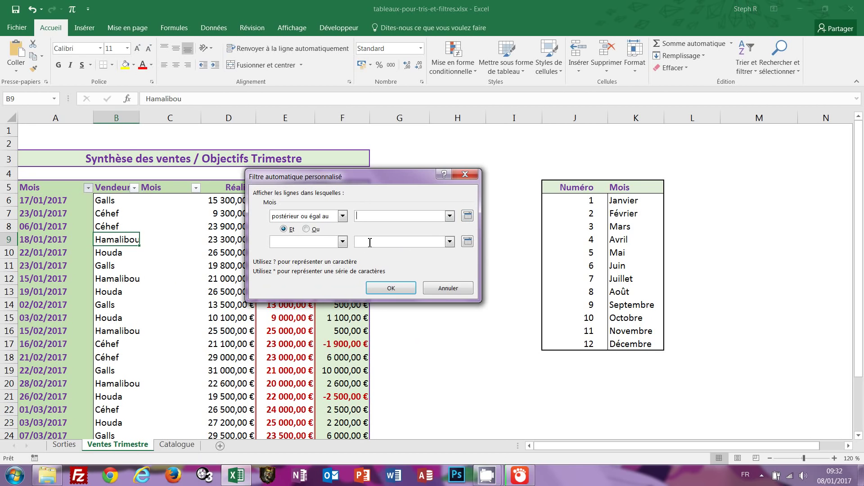
type("01/01/2017")
Step: Add the Et condition antérieur ou égal au 21/01/2017 to the Mois custom filter and apply it
left_click(343, 241)
left_click(345, 281)
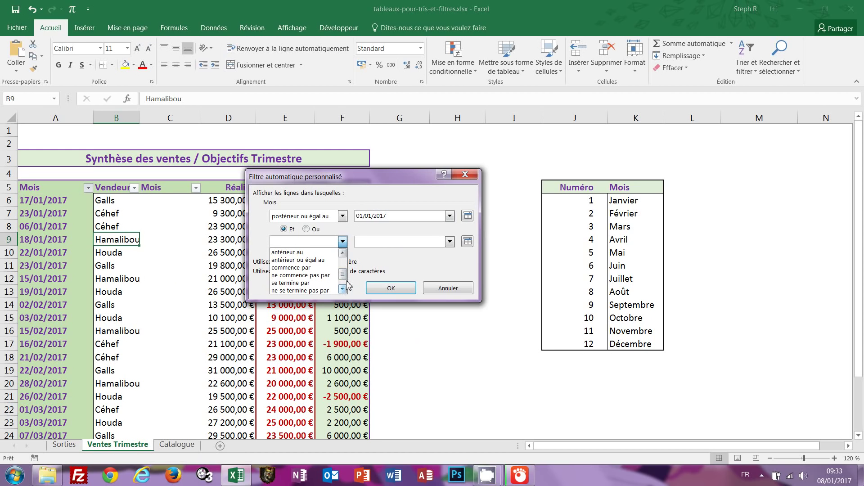
left_click(335, 260)
left_click(371, 243)
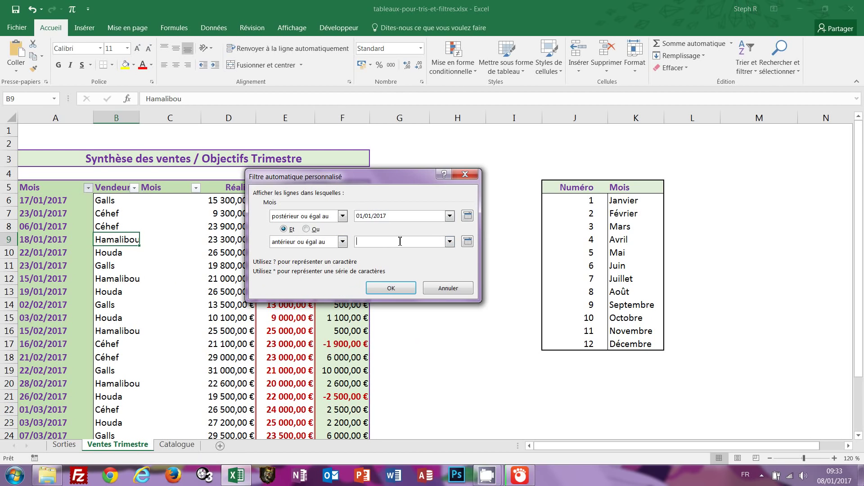
type("21/01/2017")
left_click(390, 289)
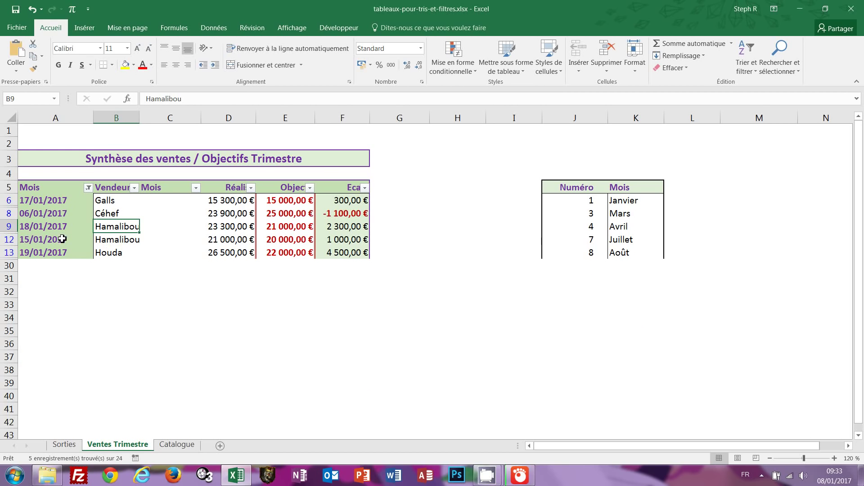
Step: Filter the Vendeur column to exclude the first and third sellers in its value list
left_click(135, 188)
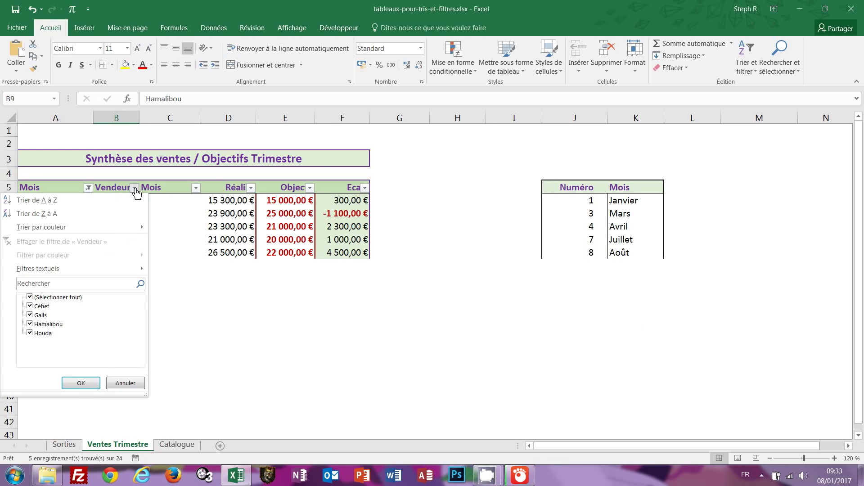
left_click(30, 307)
left_click(30, 324)
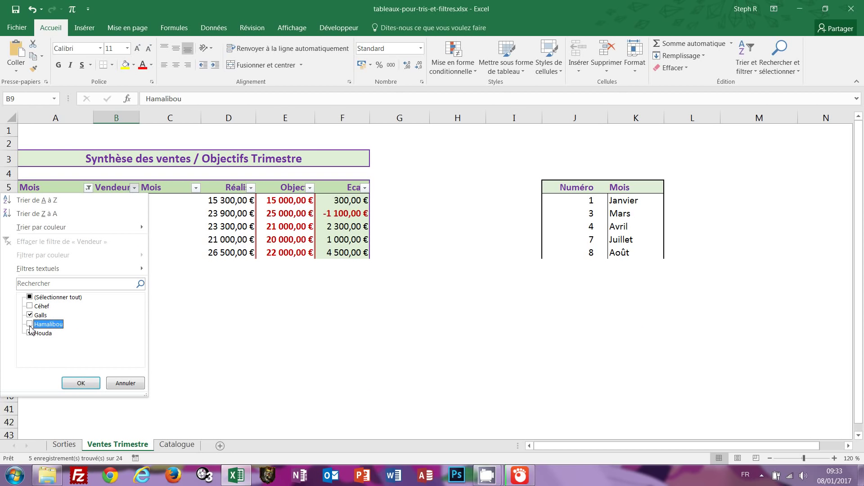
left_click(82, 384)
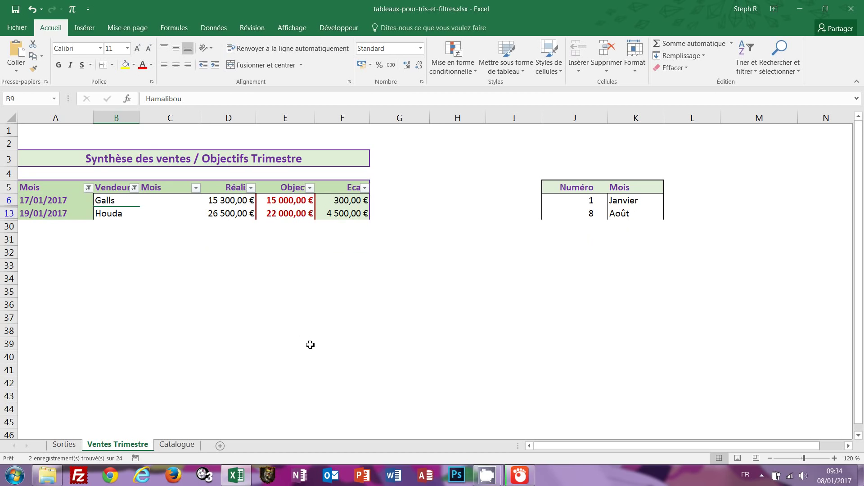
Step: Switch to the Catalogue sheet and examine the list of prices offered by the P_prix column filter
left_click(177, 446)
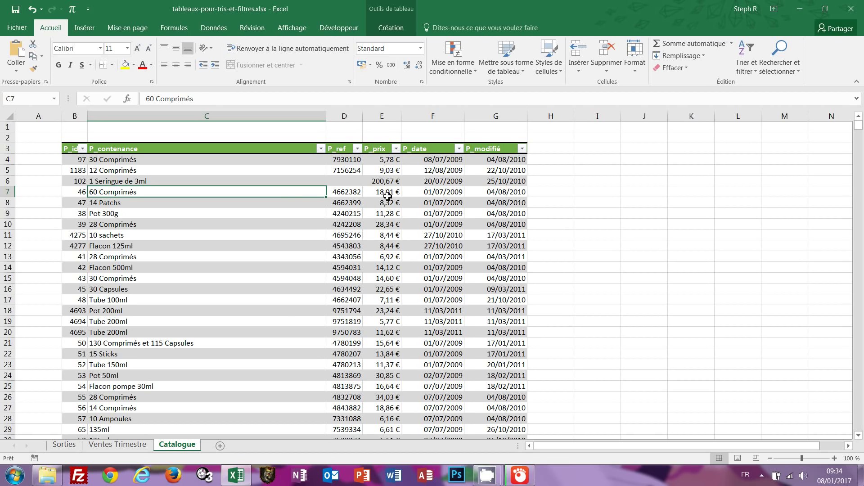
left_click(396, 149)
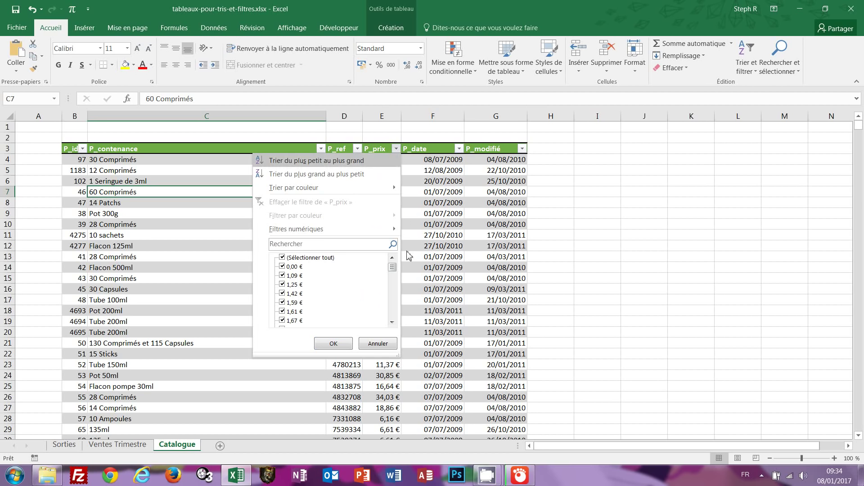
left_click(395, 304)
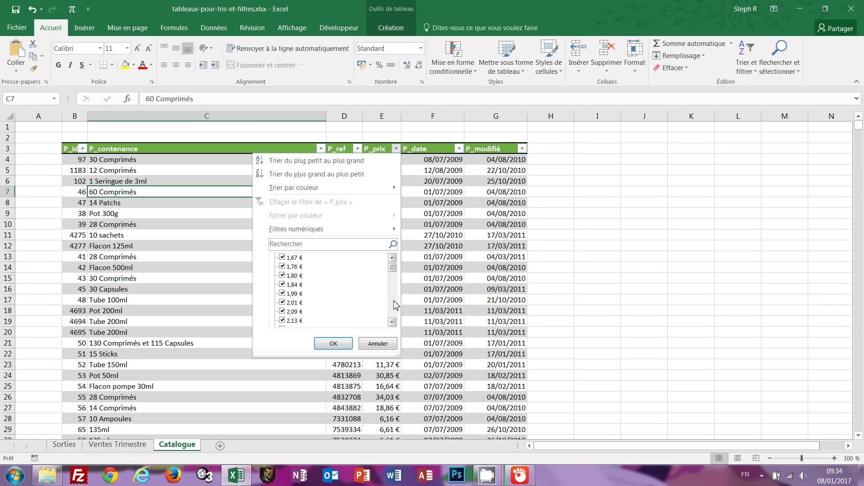
left_click(395, 305)
left_click(394, 305)
left_click(395, 305)
left_click(395, 304)
left_click(395, 305)
left_click_drag(394, 270, 395, 265)
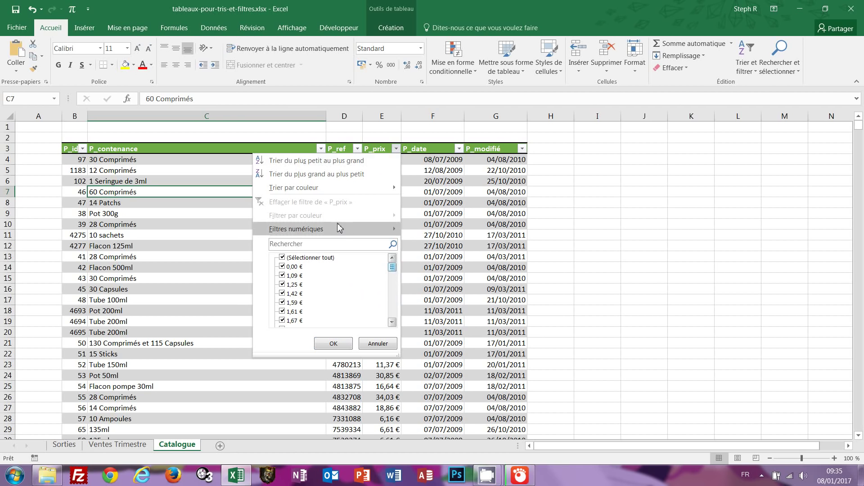
Step: Start a custom numeric filter on the P_prix column with the first condition est inférieur ou égal à 10
mouse_move(395, 231)
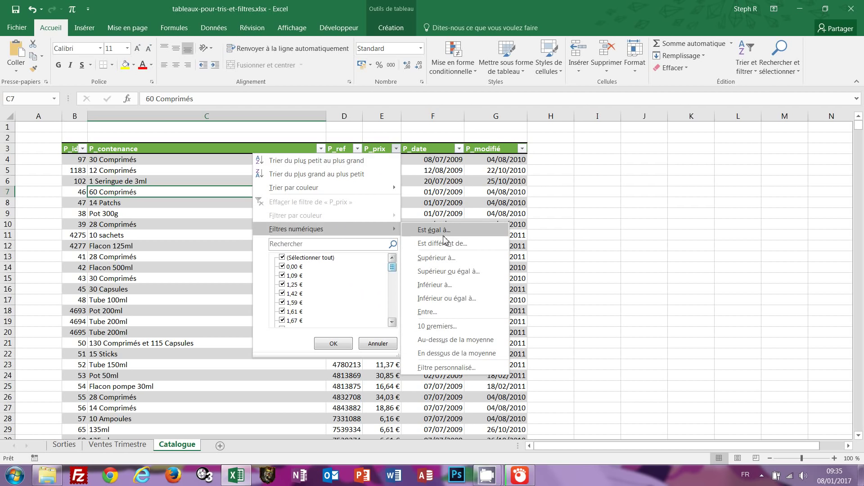
left_click(453, 272)
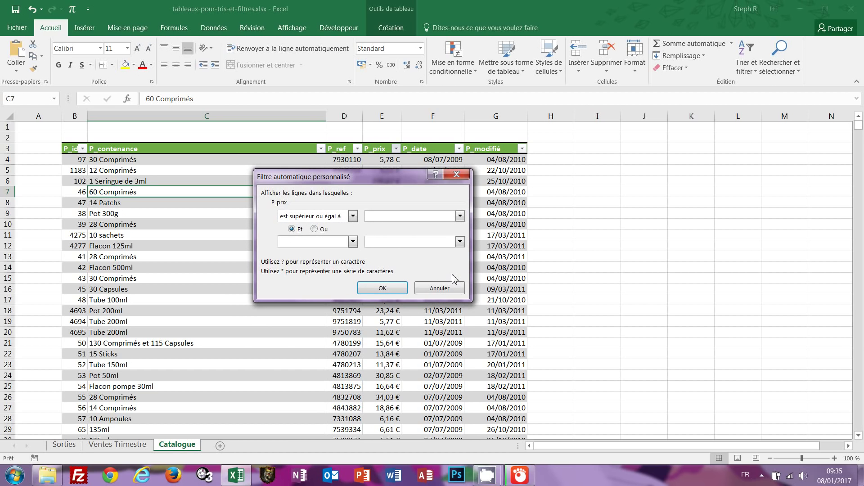
left_click(353, 217)
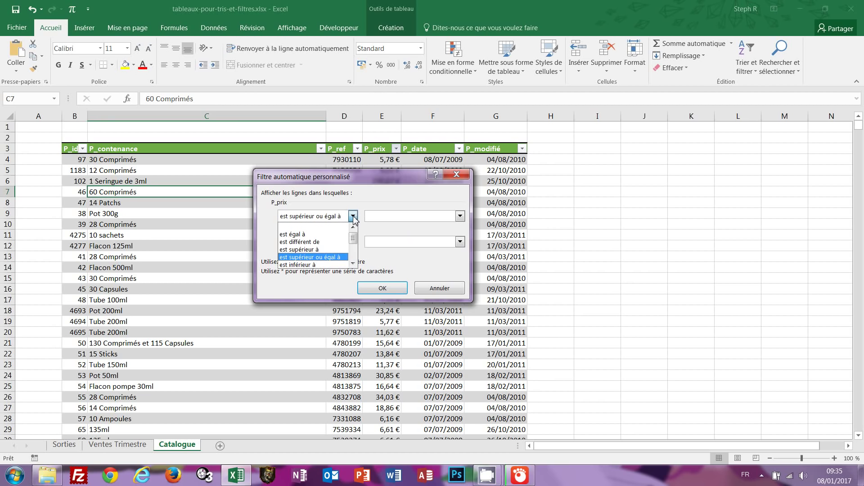
left_click(354, 252)
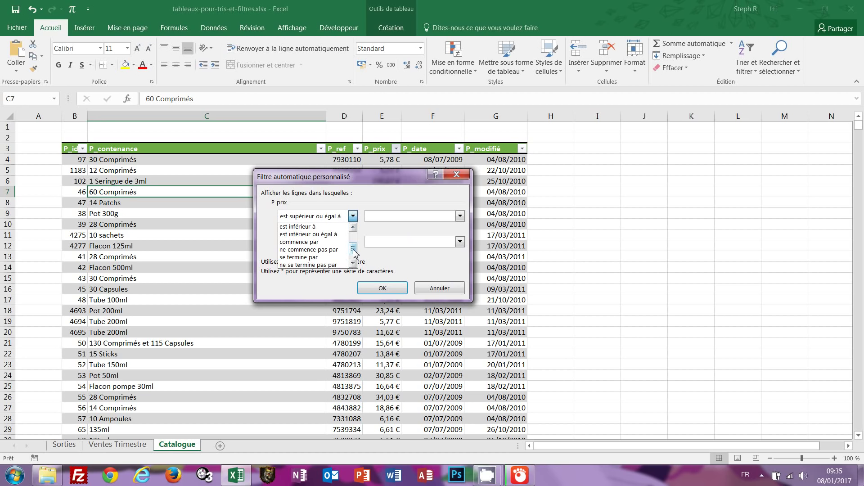
left_click(321, 235)
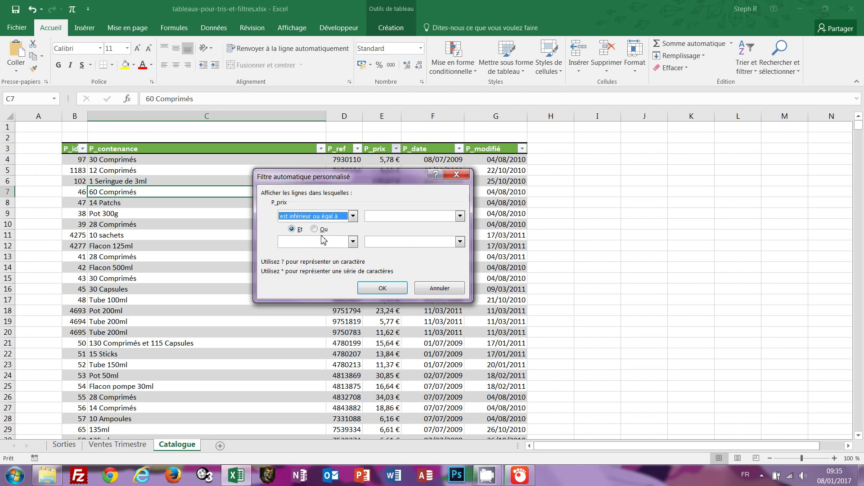
left_click(382, 217)
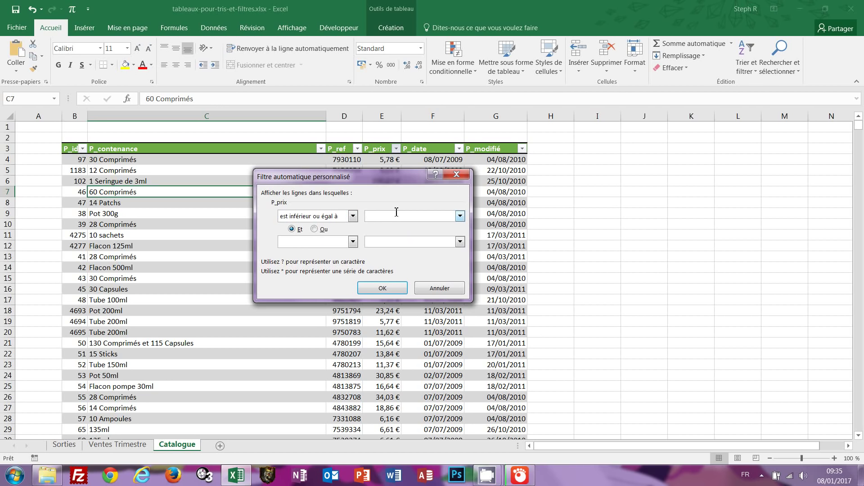
type("10")
Step: Add the Ou condition est supérieur ou égal à 100 to the P_prix custom filter and apply it
left_click(354, 243)
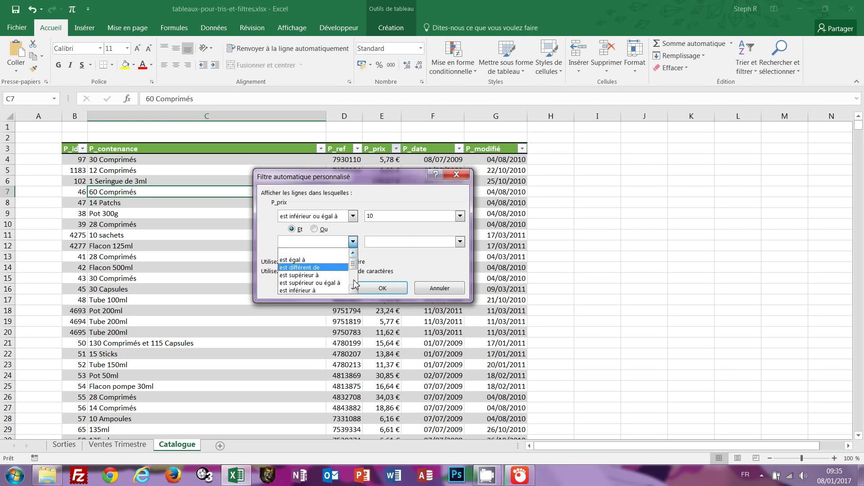
left_click(315, 282)
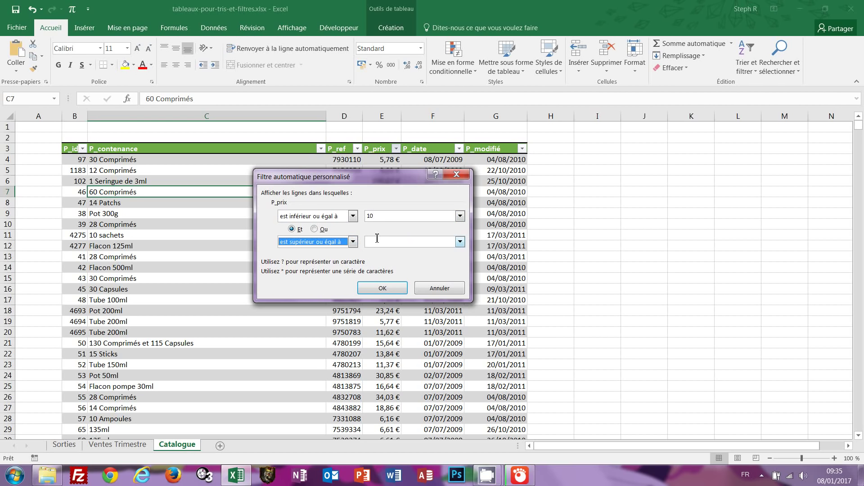
left_click(382, 243)
type("100")
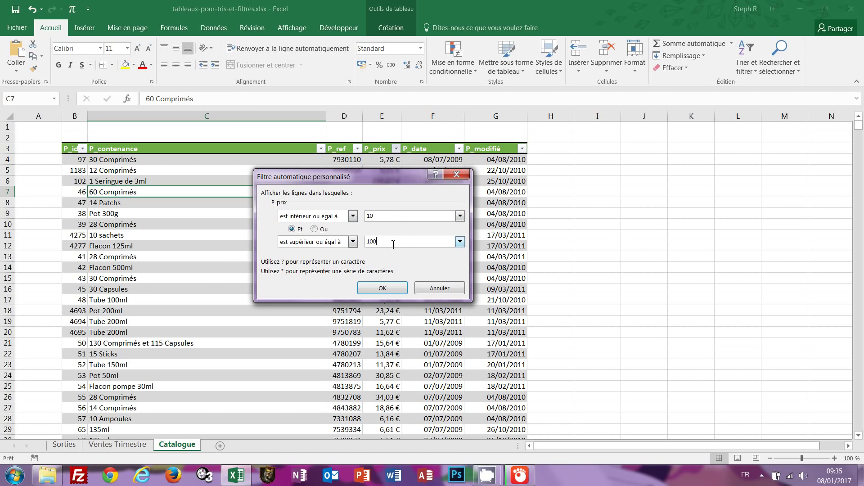
left_click(321, 229)
left_click(383, 293)
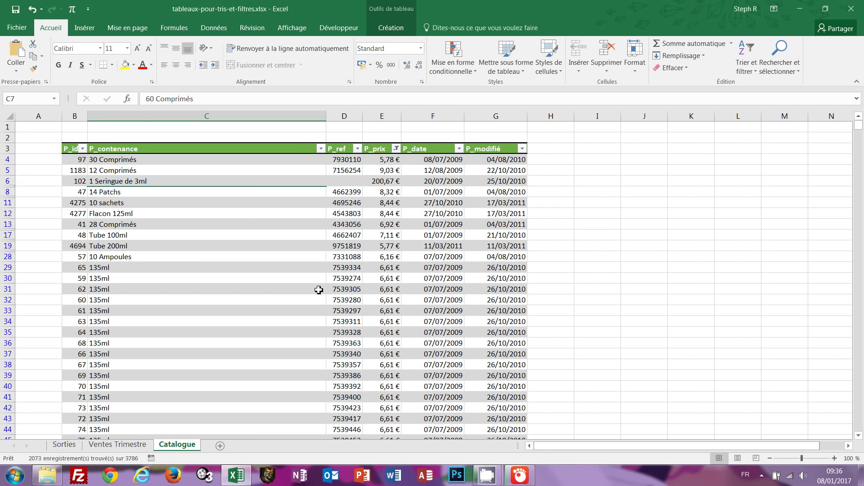
Step: Look through the filtered Catalogue rows to check their prices, and select the price cell E6 of the 1 Seringue de 3ml row
scroll(386, 213, "down", 10)
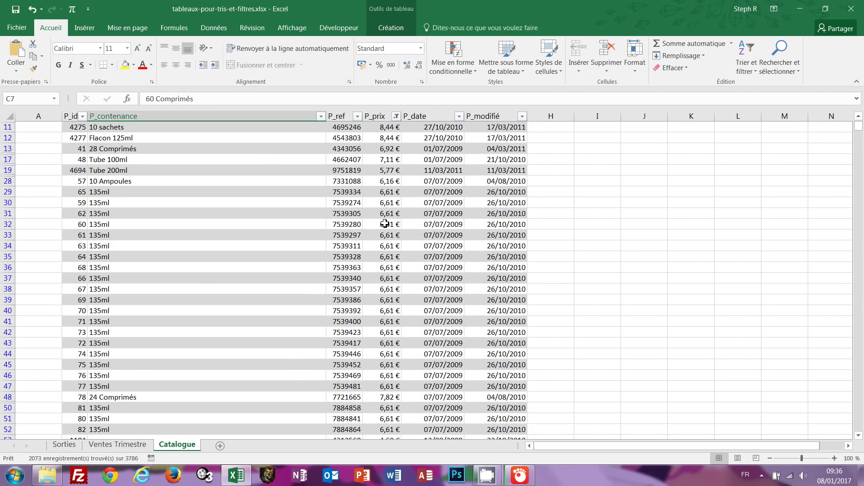
scroll(385, 227, "down", 15)
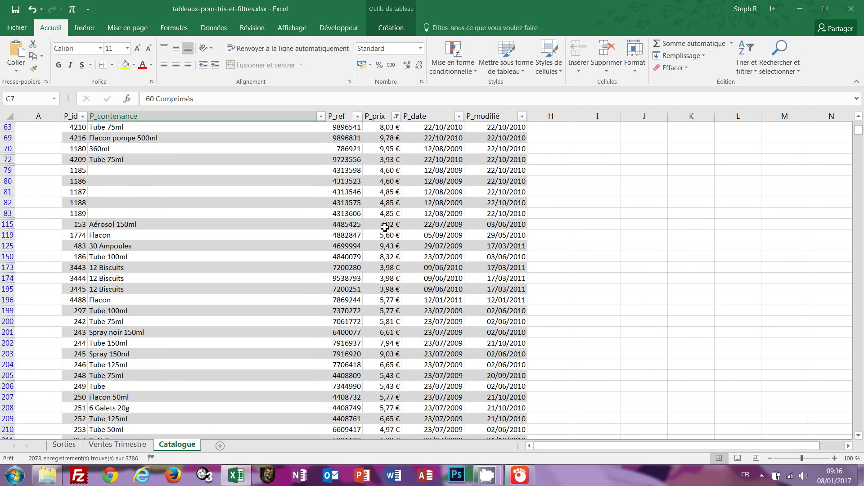
scroll(382, 228, "down", 15)
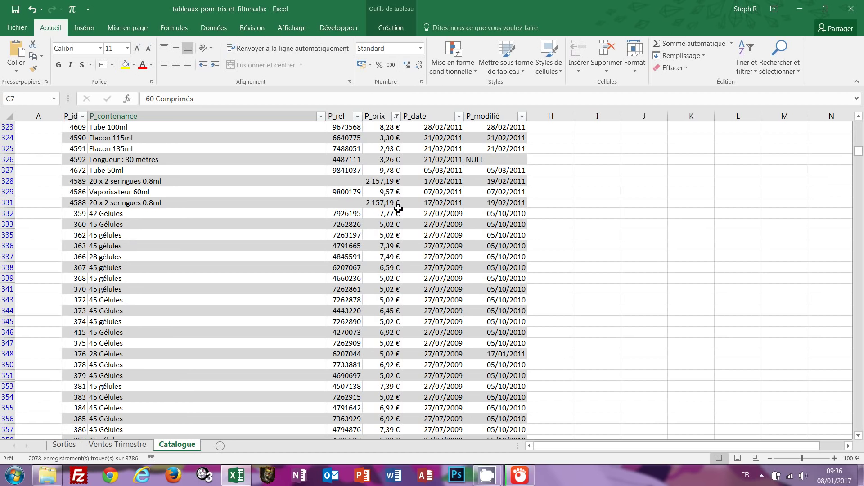
scroll(401, 245, "down", 13)
scroll(403, 248, "down", 1)
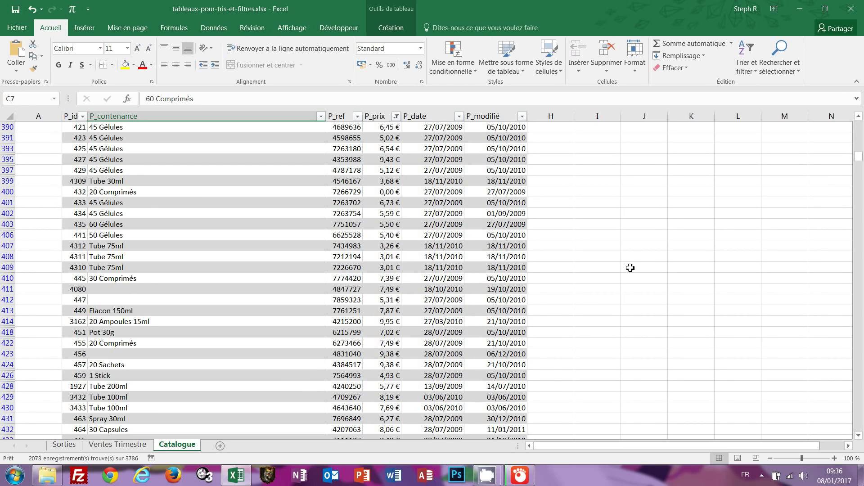
left_click_drag(859, 162, 859, 125)
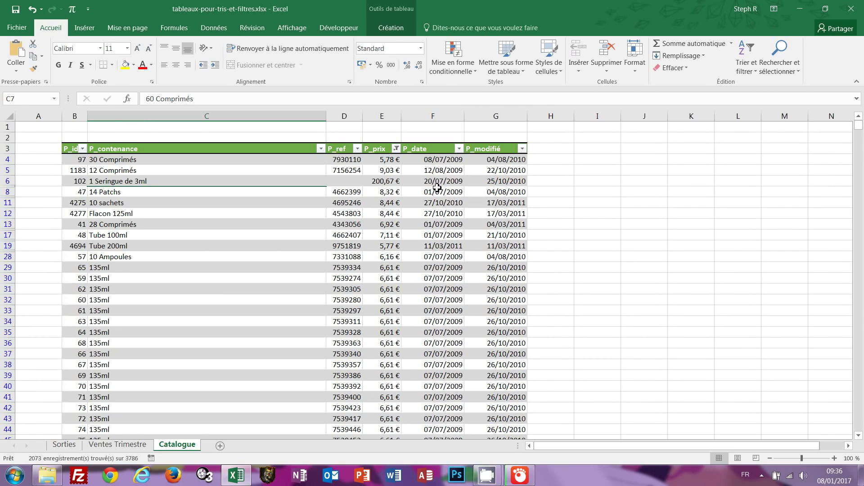
left_click(389, 179)
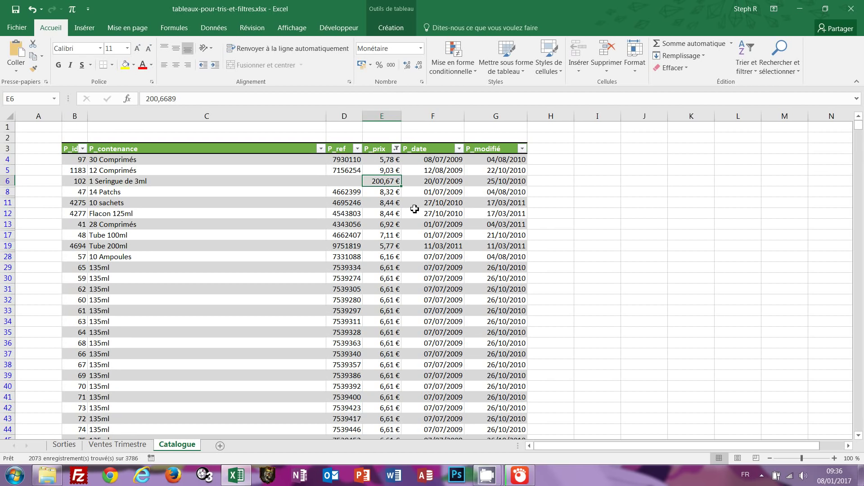
Step: Clear the filter from the P_prix column of the Catalogue table
mouse_move(398, 152)
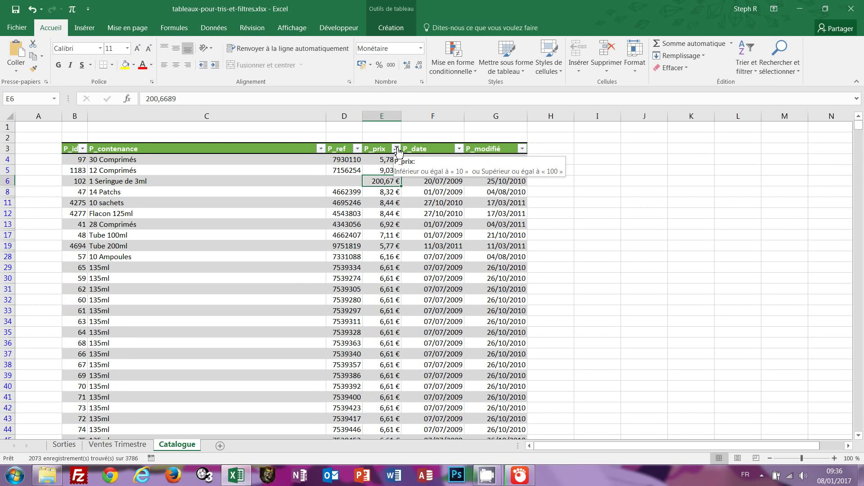
left_click(396, 150)
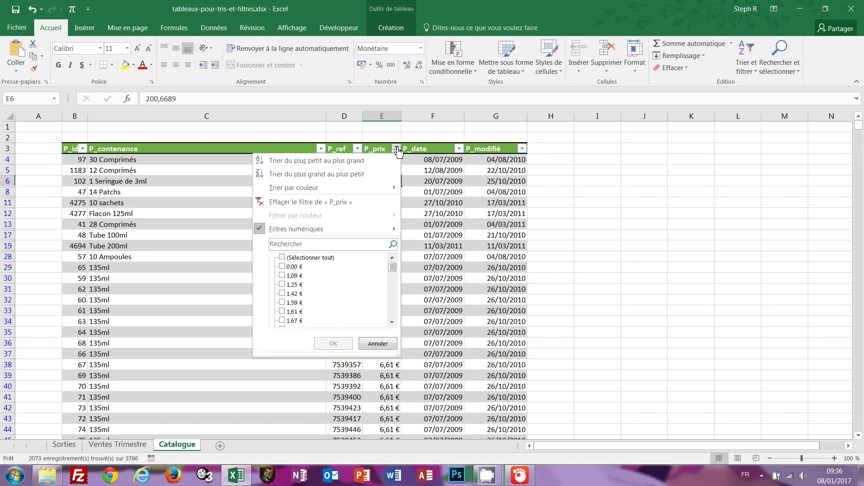
left_click(335, 202)
left_click(572, 224)
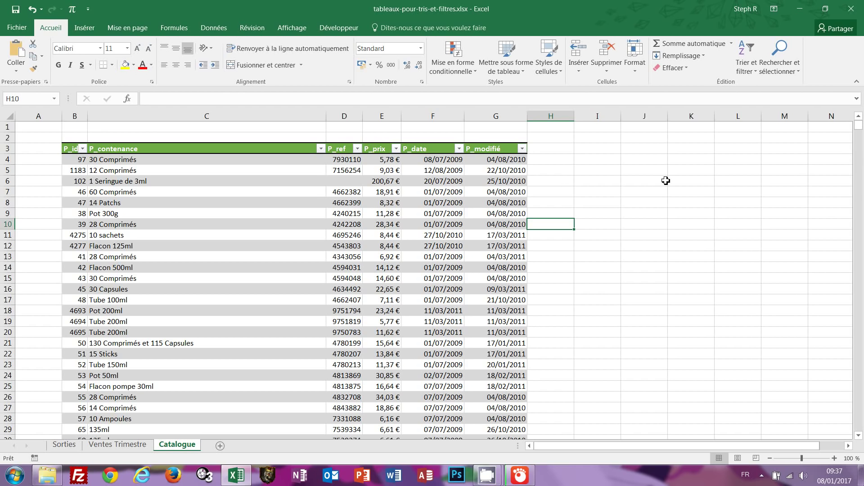
Step: Select all the prices in the P_prix column, from E4 to E3789
left_click(394, 225)
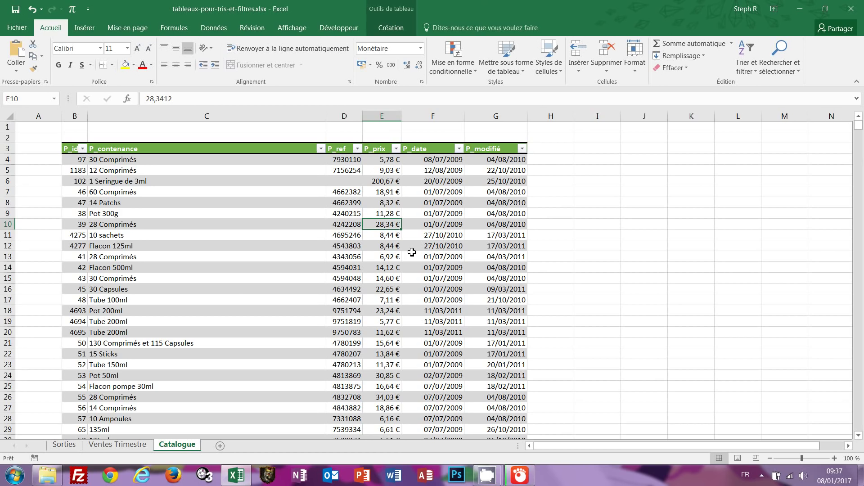
key("ctrl+End")
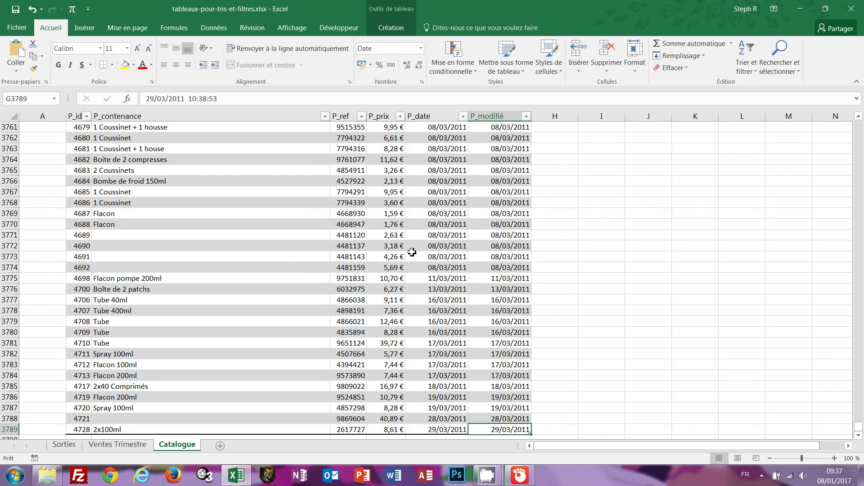
left_click(390, 430)
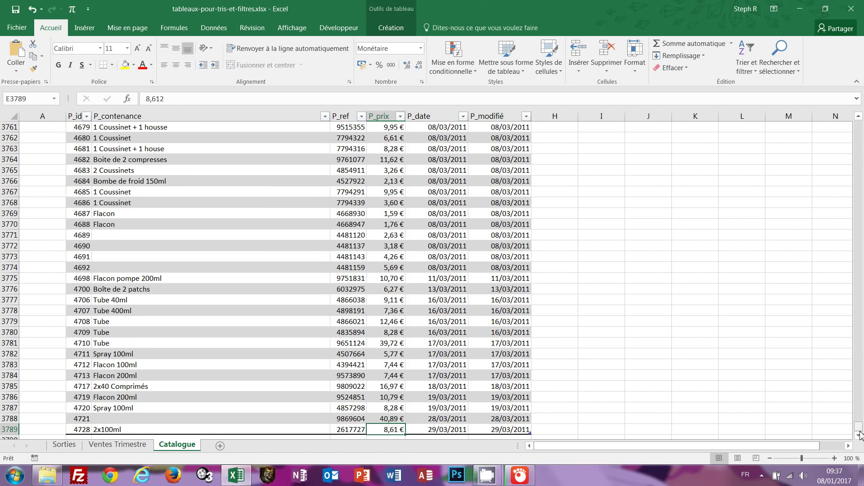
left_click_drag(859, 429, 859, 126)
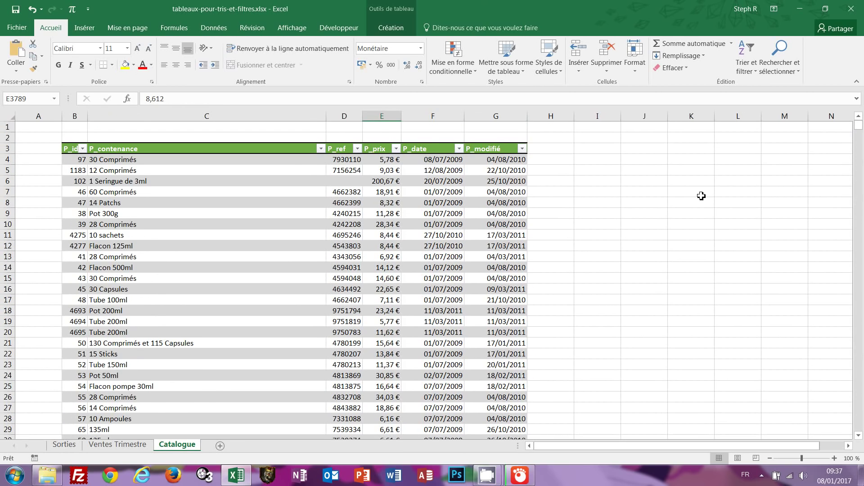
left_click(386, 161, "shift")
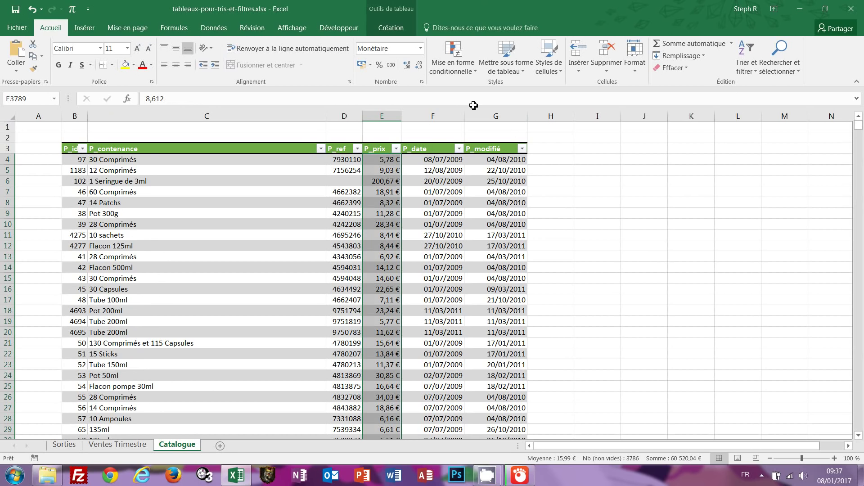
Step: Start a new conditional formatting rule on the selected prices for cell values inférieure ou égale à 10
left_click(472, 73)
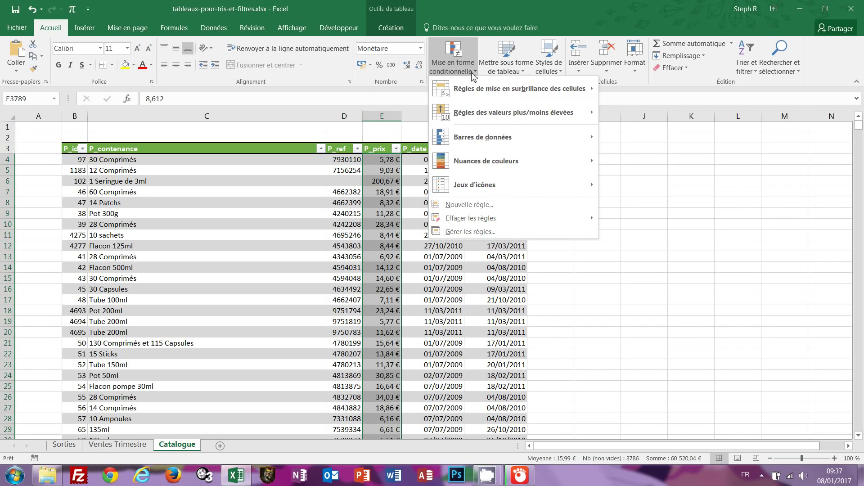
mouse_move(478, 99)
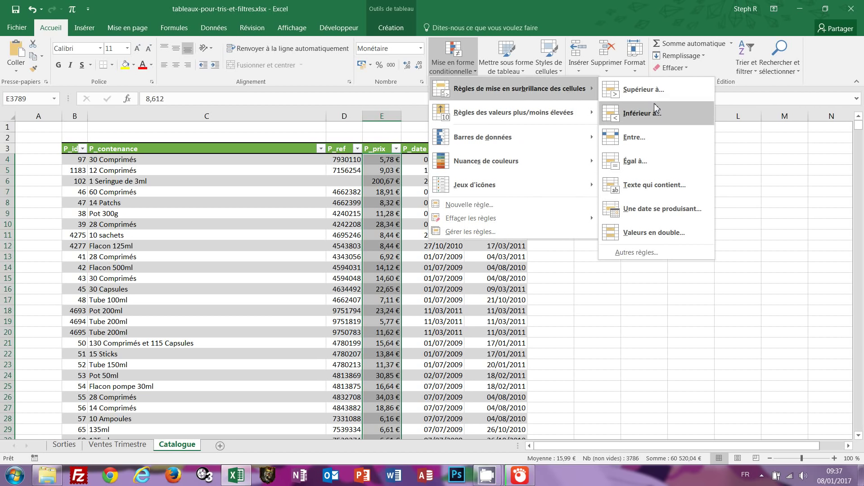
left_click(643, 252)
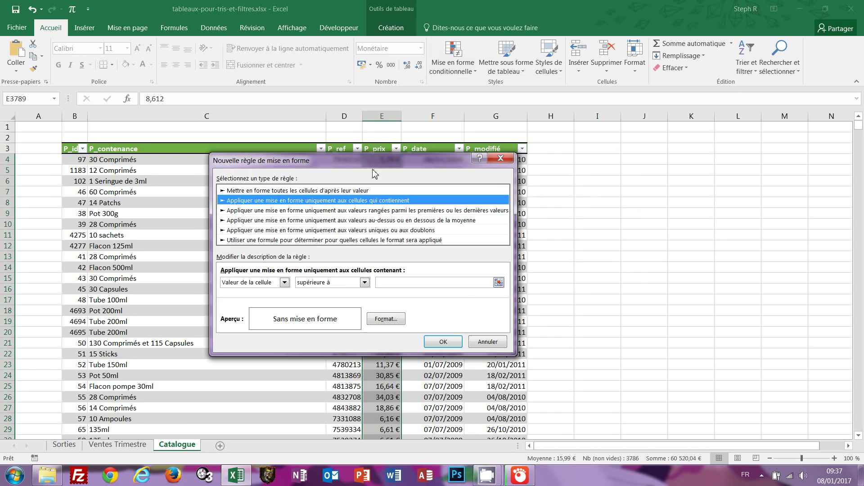
left_click_drag(369, 163, 531, 115)
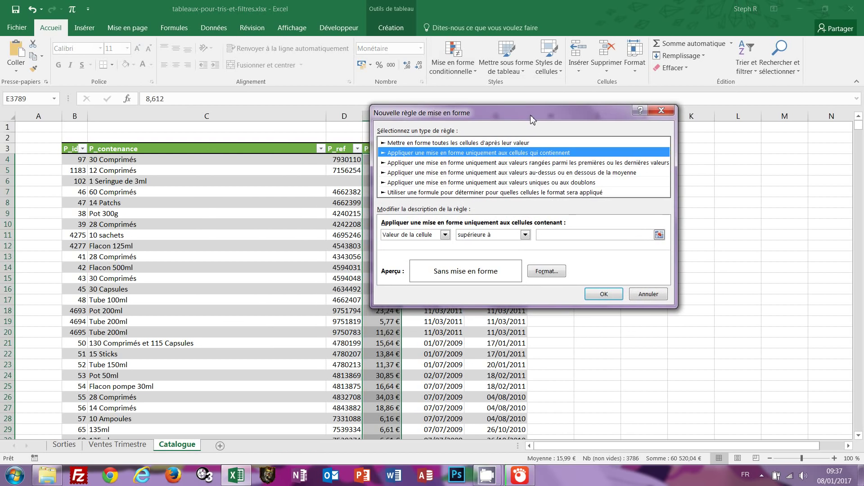
left_click(525, 234)
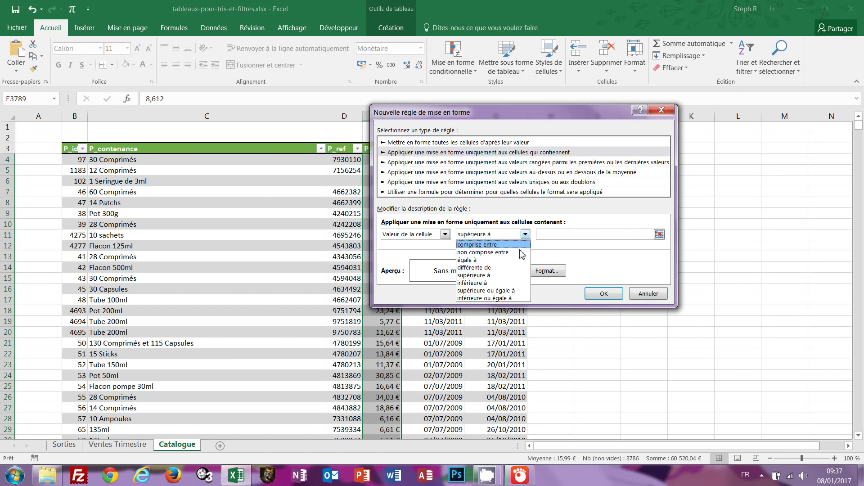
left_click(505, 301)
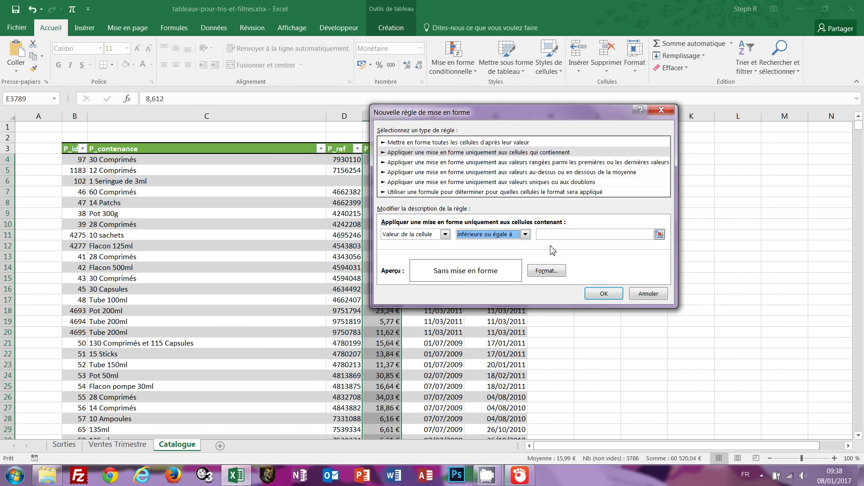
left_click(594, 235)
type("10")
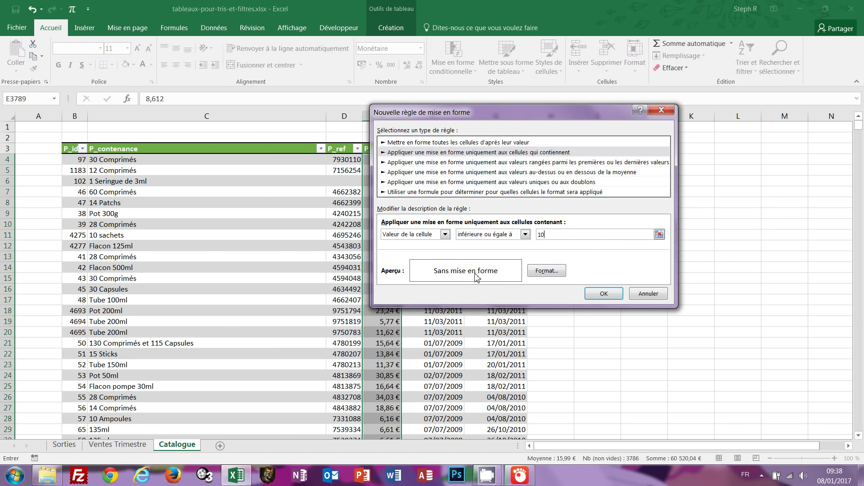
Step: Give the rule's format a dark green background fill
left_click(547, 271)
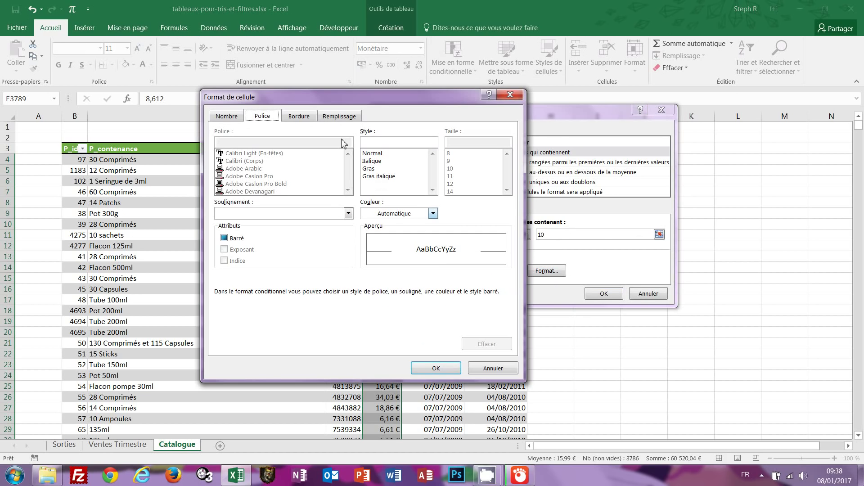
left_click(337, 117)
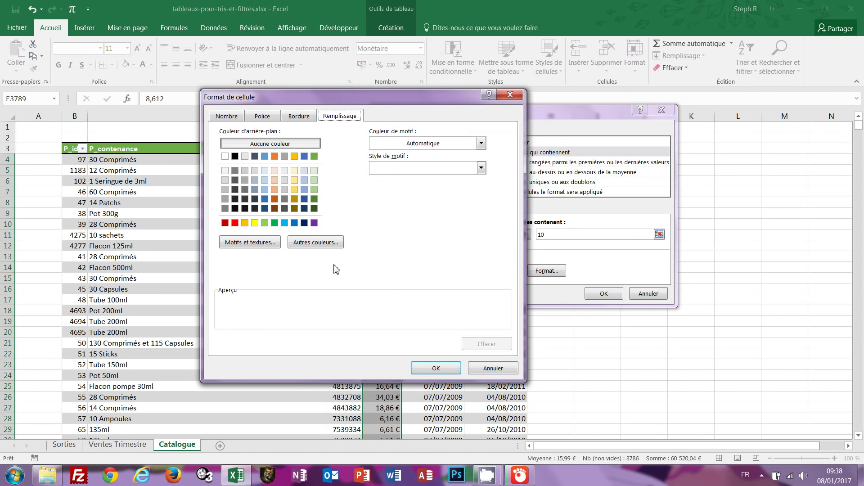
left_click(235, 223)
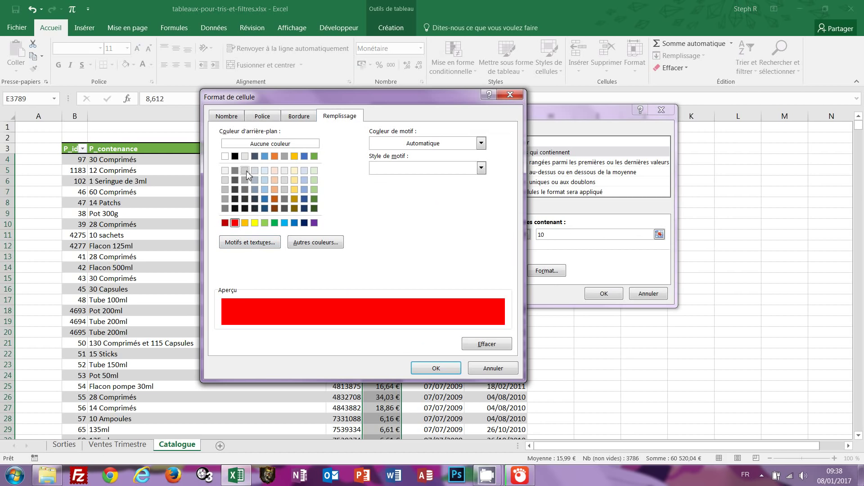
left_click(314, 199)
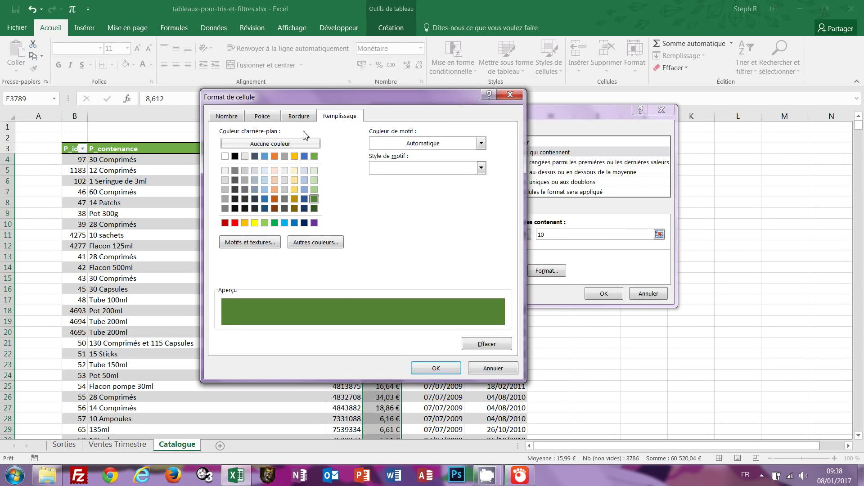
Step: Set the rule's font to Gras in white, then apply the rule to the selected prices
left_click(269, 118)
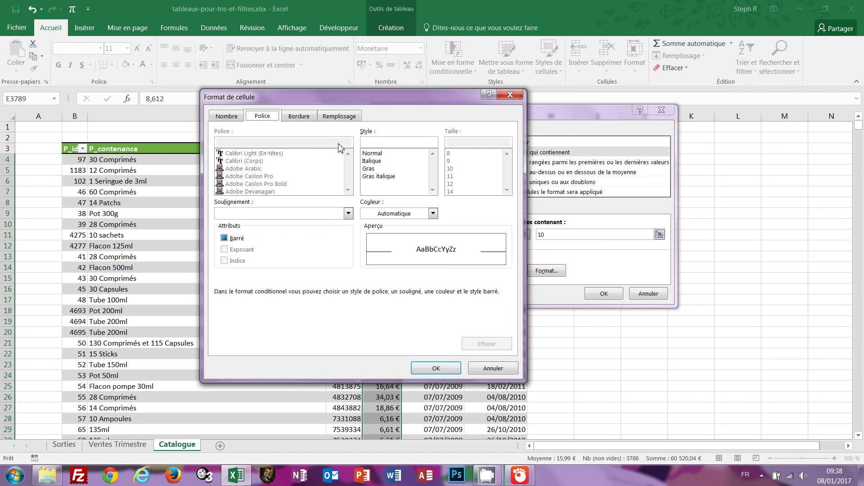
left_click(374, 169)
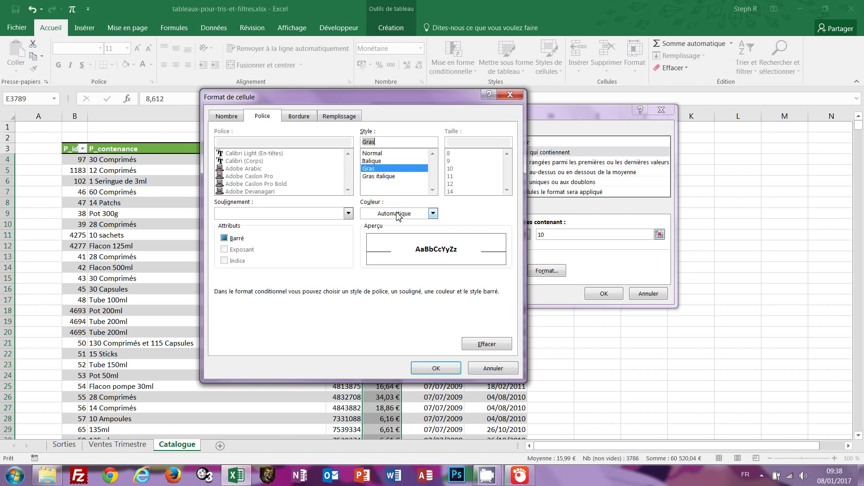
left_click(398, 214)
left_click(368, 256)
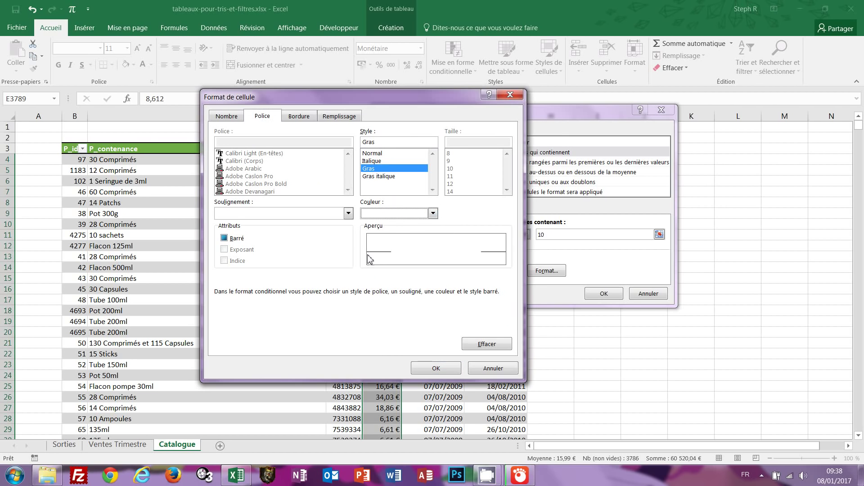
left_click(436, 369)
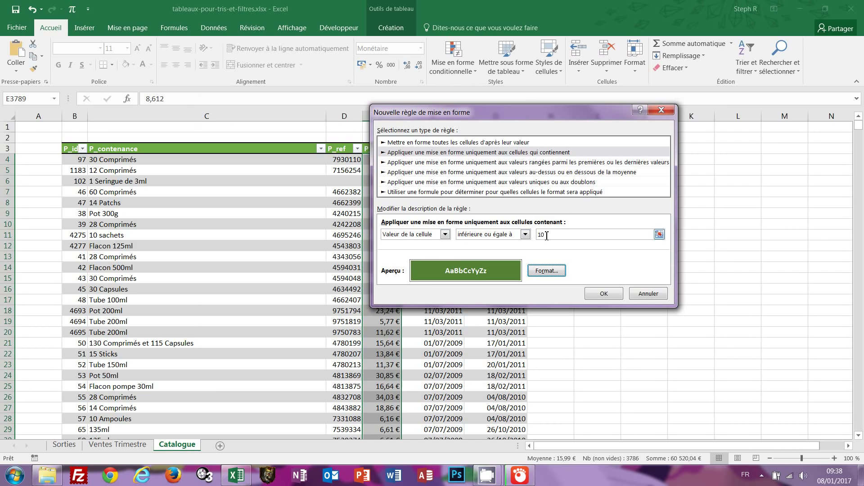
left_click(604, 295)
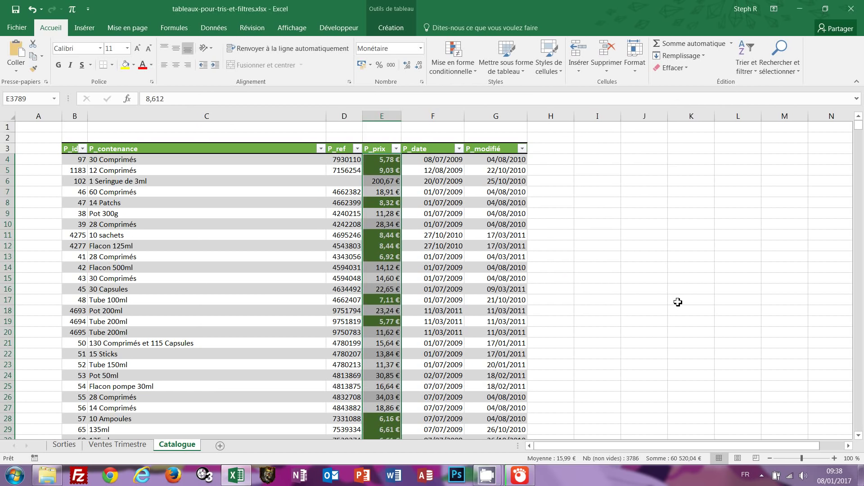
left_click(674, 310)
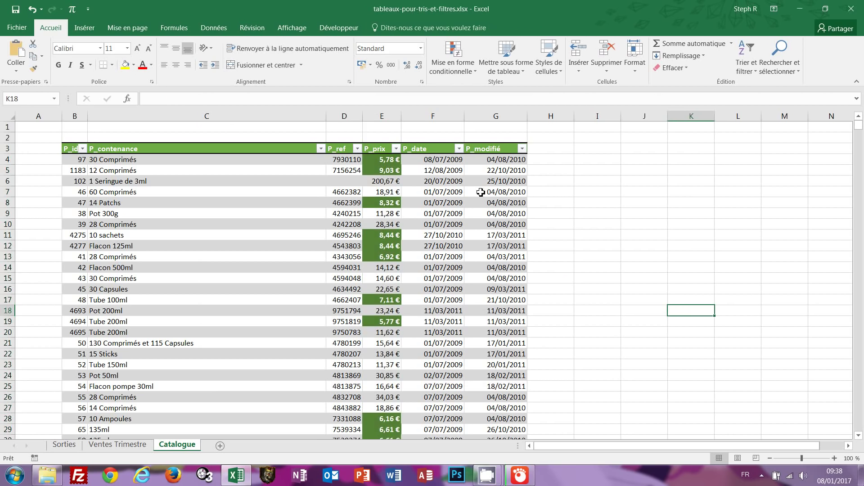
Step: Test the rule by changing the 14 Patchs price in E8 to 12, then undo the change
left_click(385, 204)
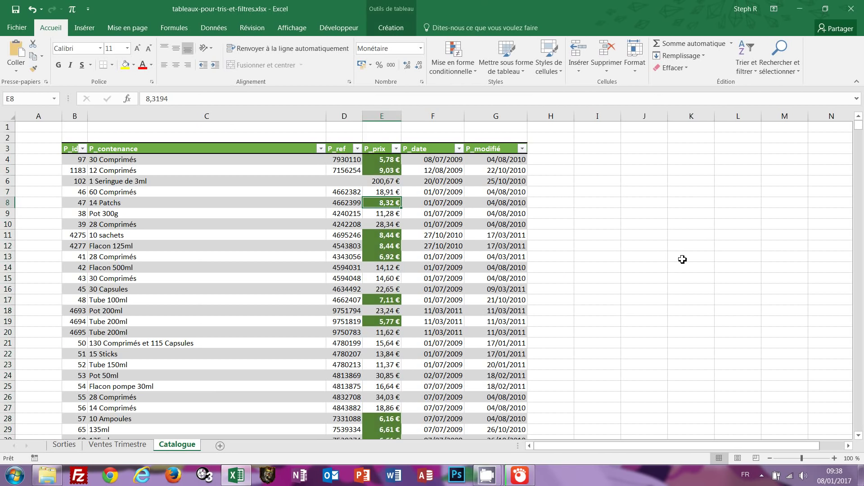
type("12")
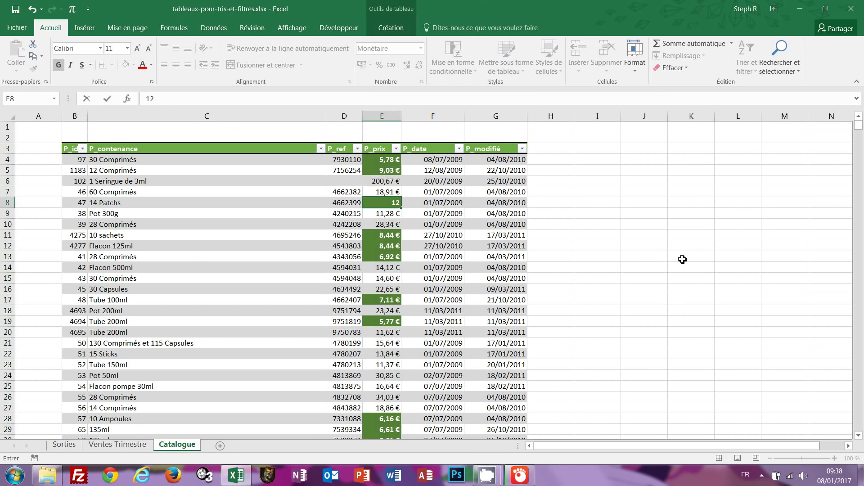
key("Return")
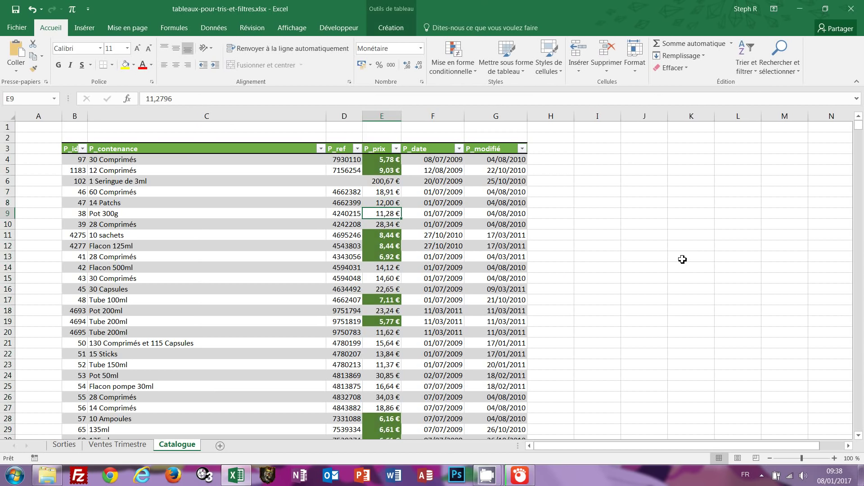
key("ctrl+z")
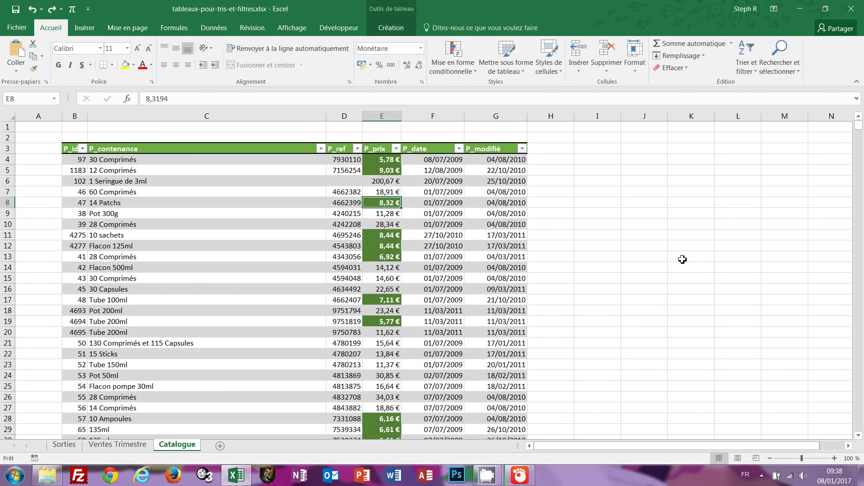
Step: Select all P_prix values of the Catalogue table, from the last row E3789 up to E4
key("ctrl+End")
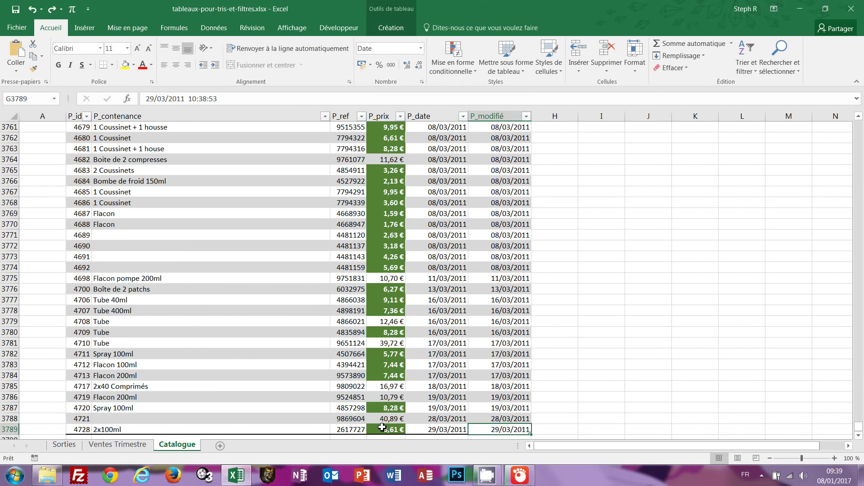
left_click(383, 426)
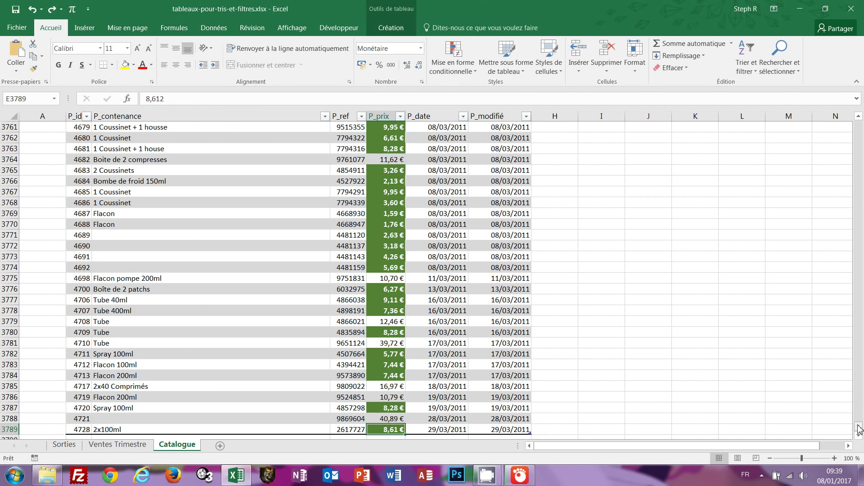
left_click_drag(858, 428, 860, 122)
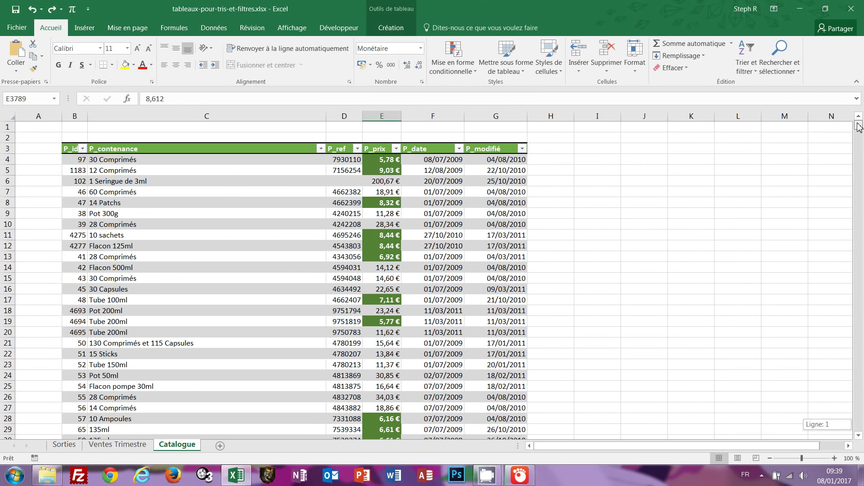
left_click(391, 160, "shift")
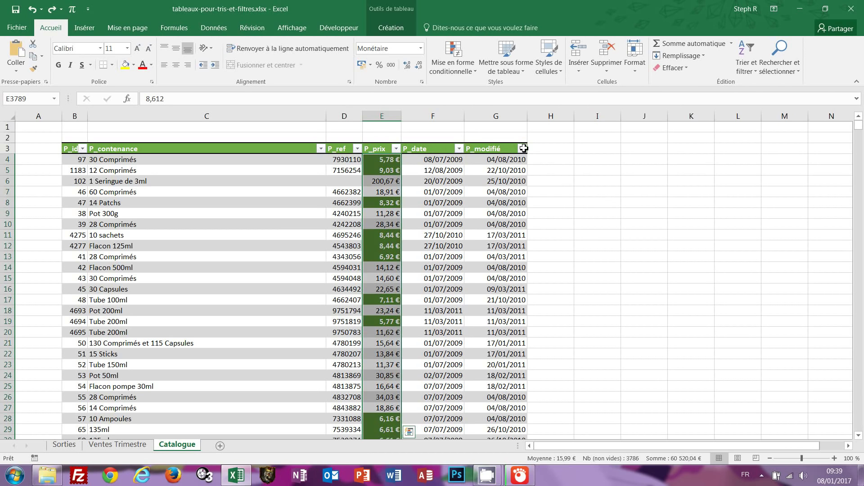
Step: Start a new conditional formatting rule on the selected prices for cell values supérieure ou égale à 100
left_click(477, 75)
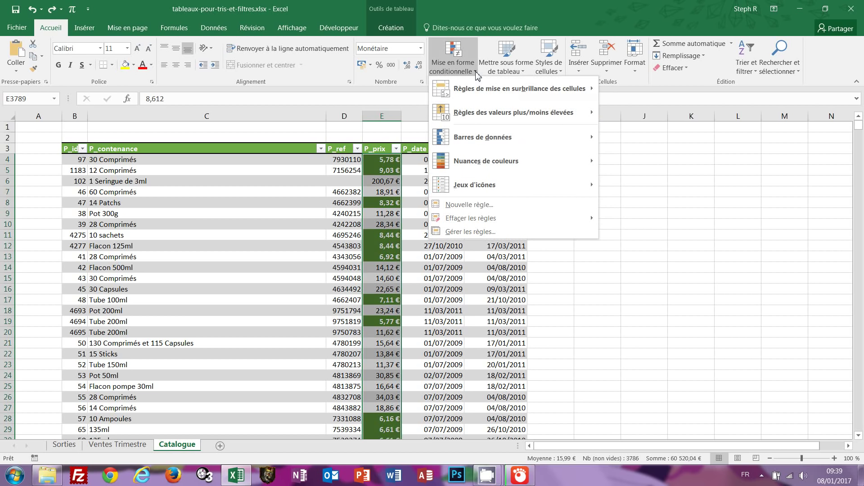
mouse_move(479, 93)
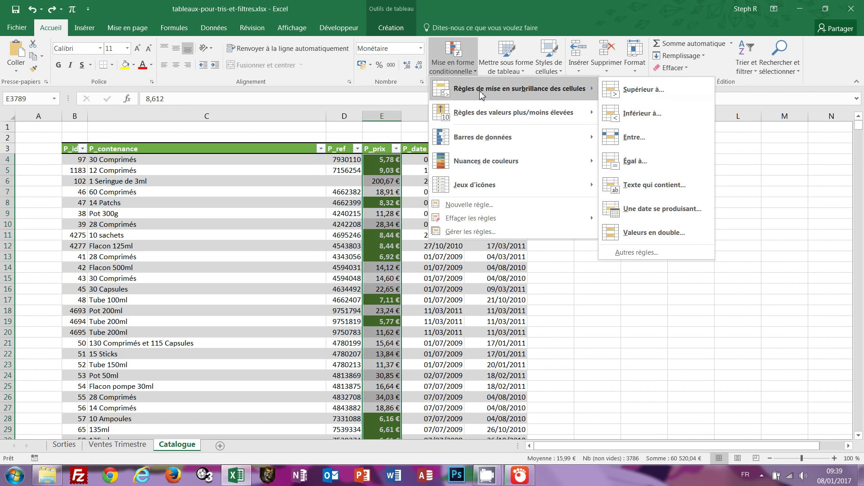
left_click(637, 253)
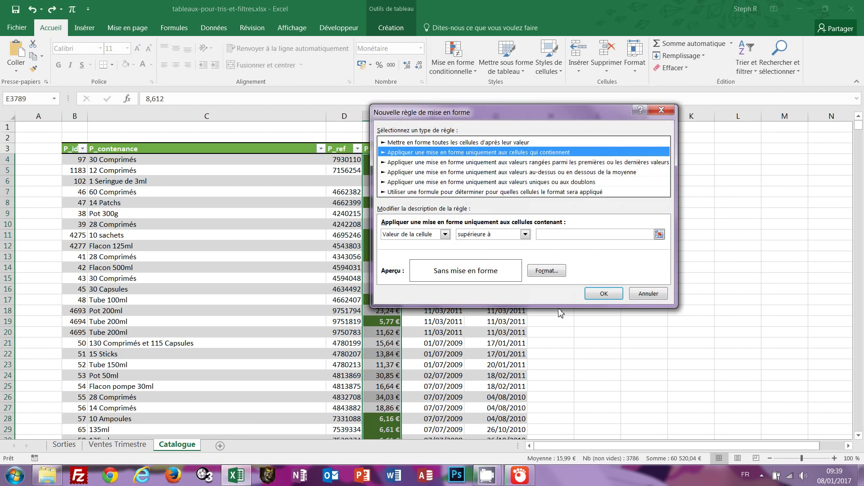
left_click(525, 235)
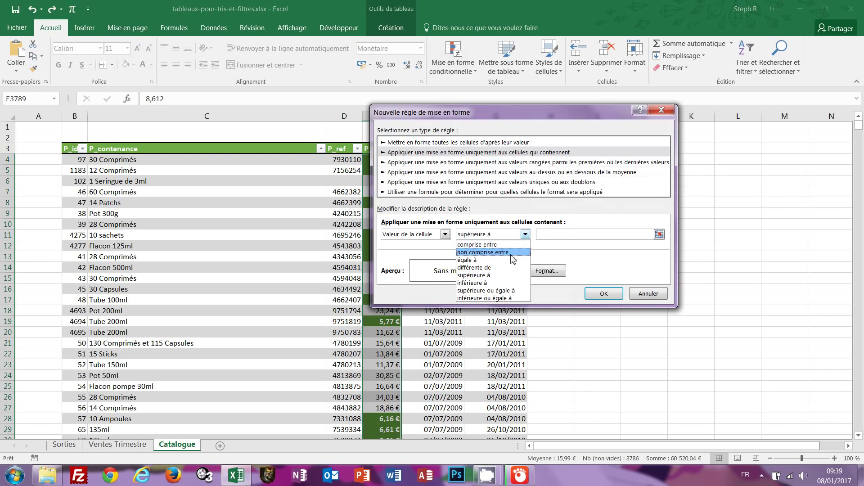
left_click(505, 292)
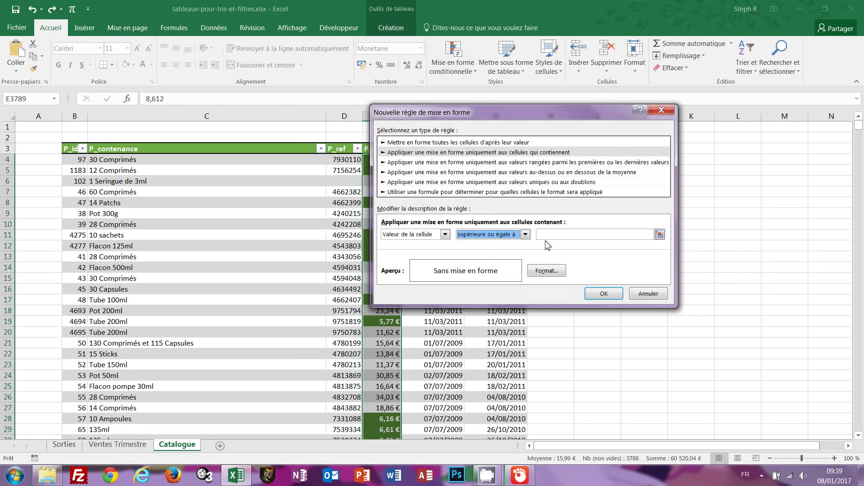
left_click(560, 234)
type("100")
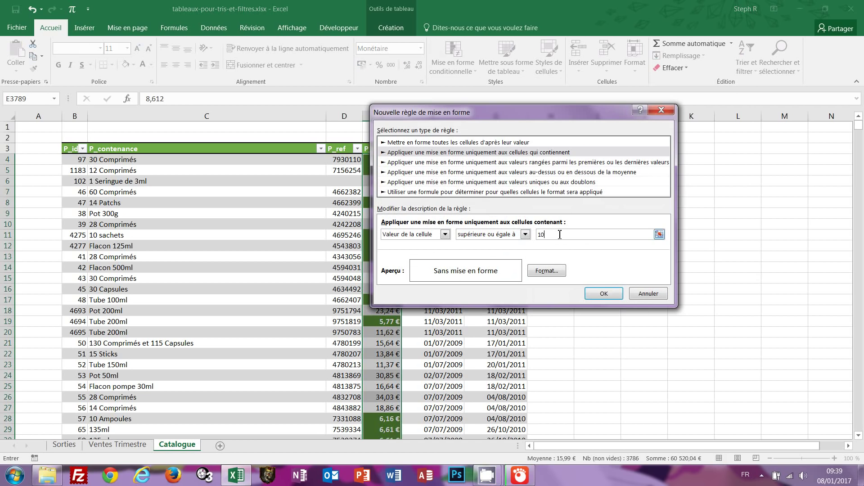
Step: Give the new rule's format a bright red background fill
left_click(553, 272)
left_click(494, 70)
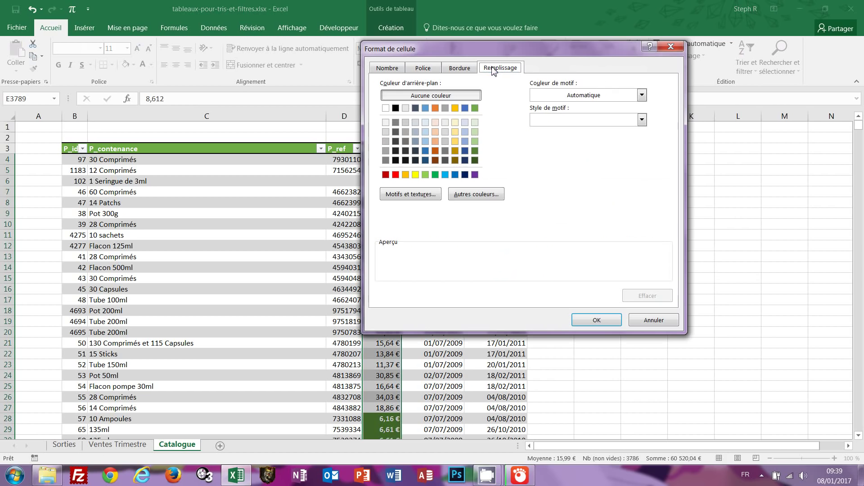
left_click(396, 175)
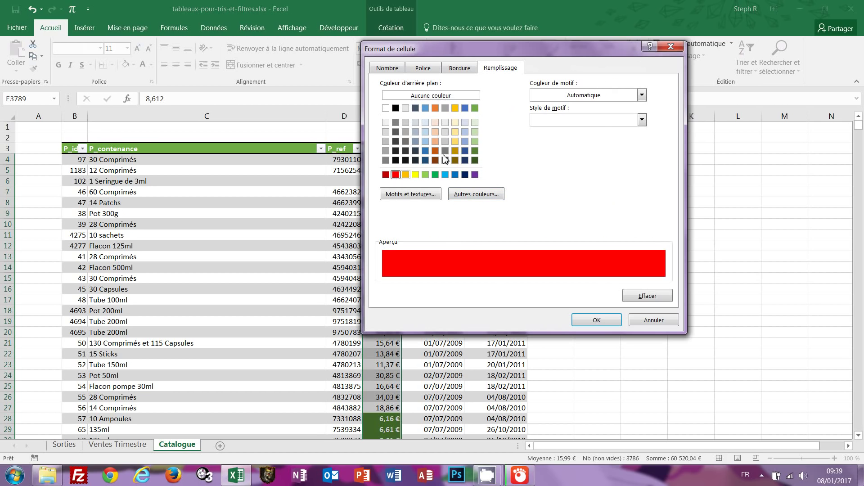
Step: Make the red format's font Gras and white, then apply the rule to the prices and deselect them
left_click(423, 68)
left_click(534, 121)
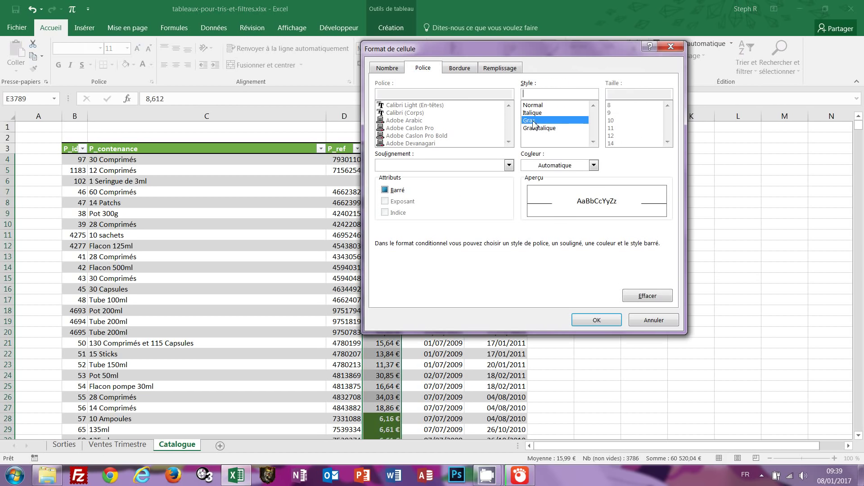
left_click(555, 166)
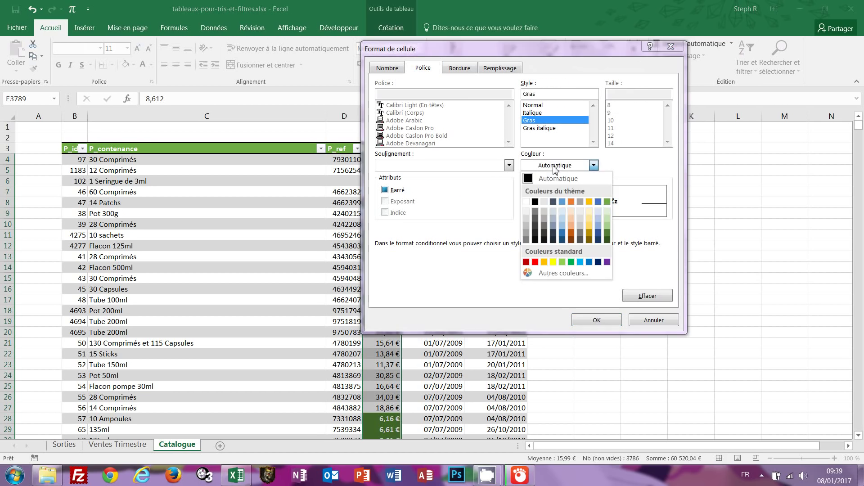
left_click(526, 202)
left_click(592, 321)
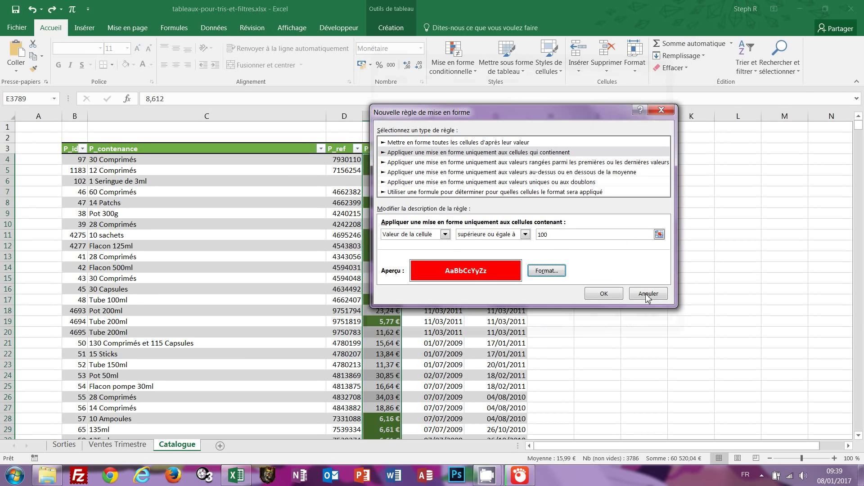
left_click(607, 295)
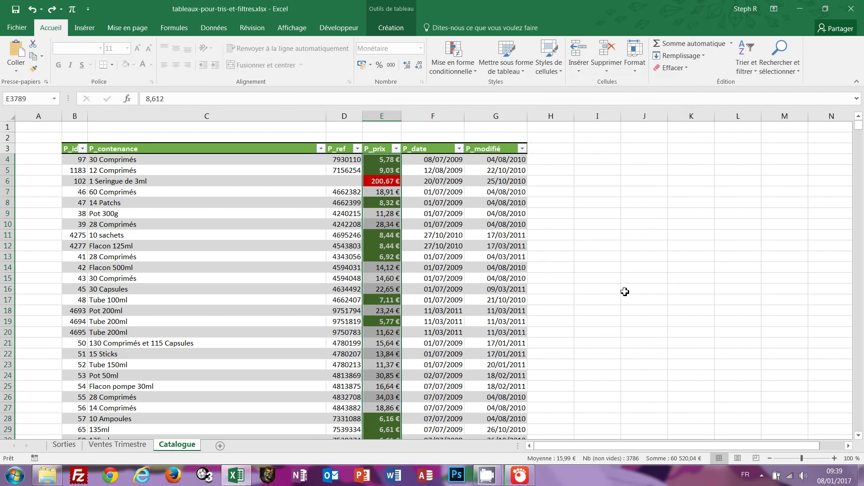
left_click(593, 248)
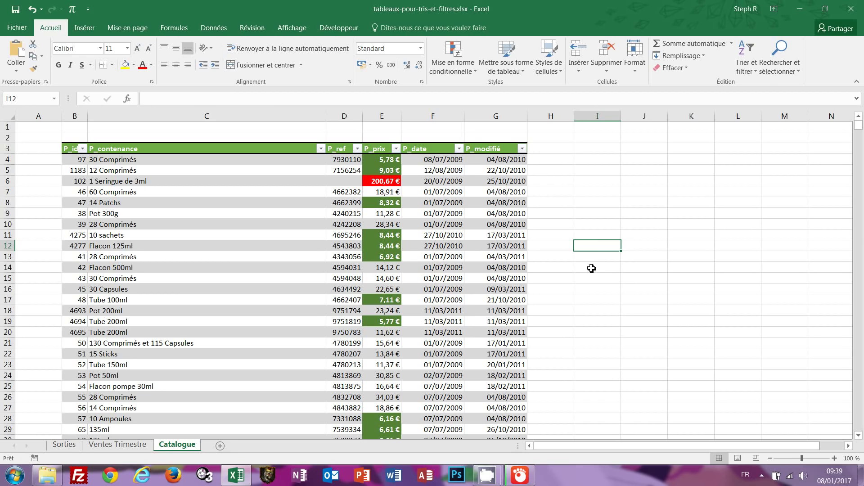
Step: Filter the P_prix column by red cell colour, then switch the filter to green cell colour
left_click(396, 149)
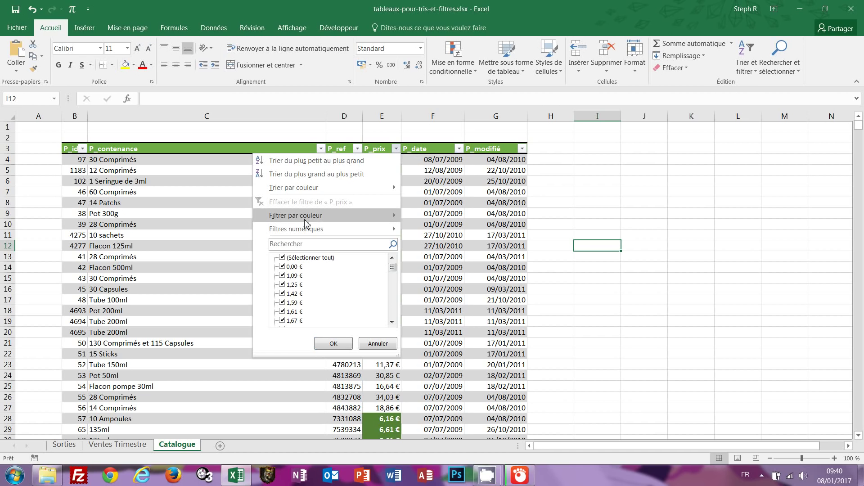
mouse_move(311, 214)
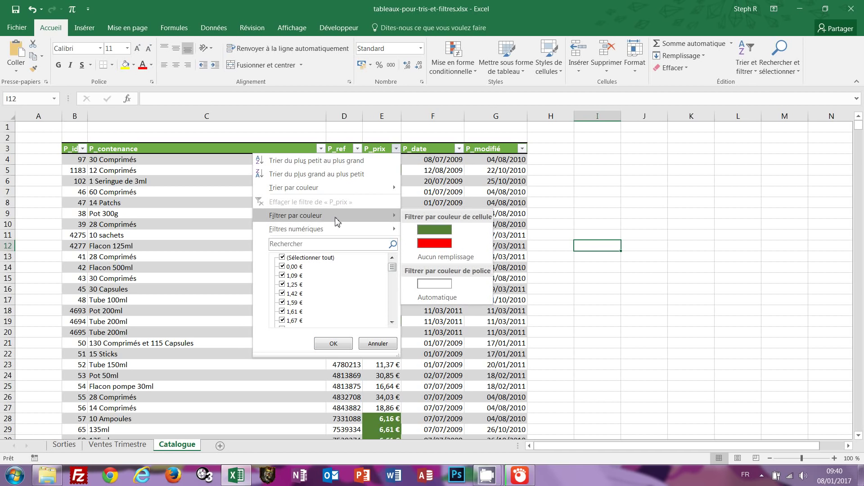
left_click(439, 245)
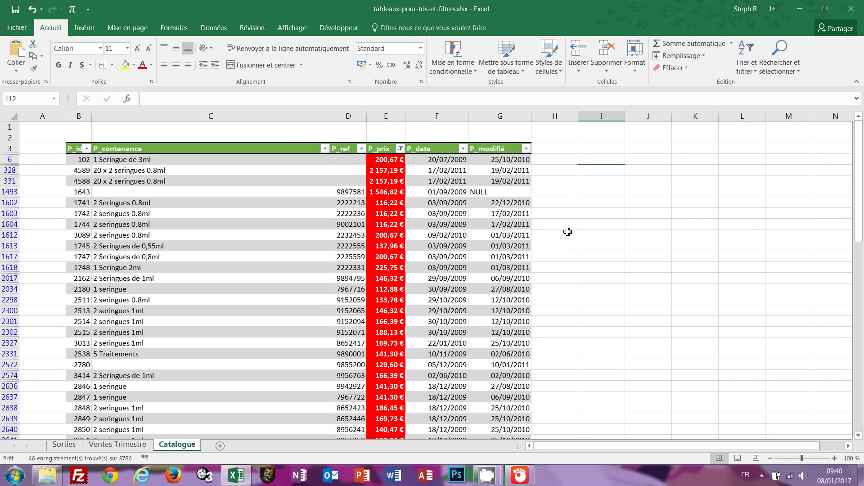
left_click(400, 149)
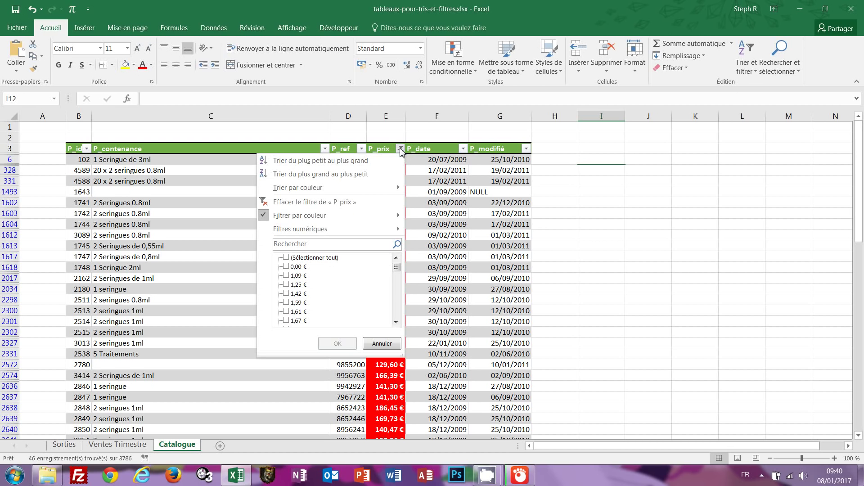
mouse_move(332, 215)
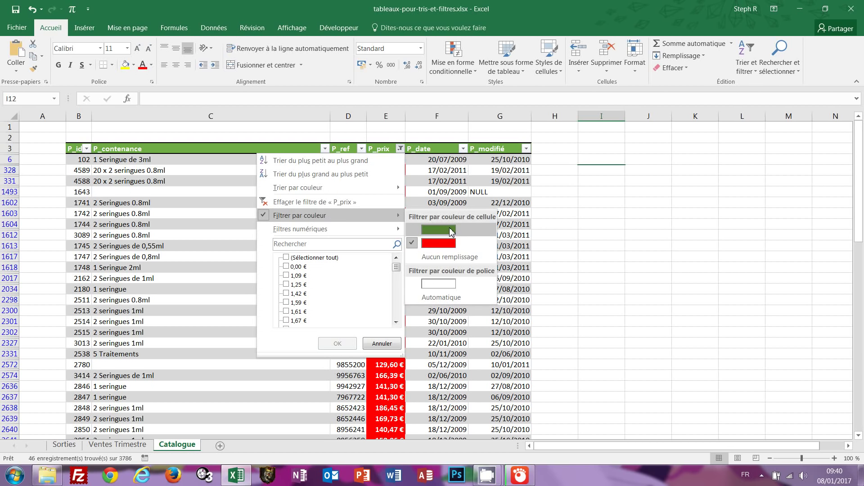
left_click(435, 229)
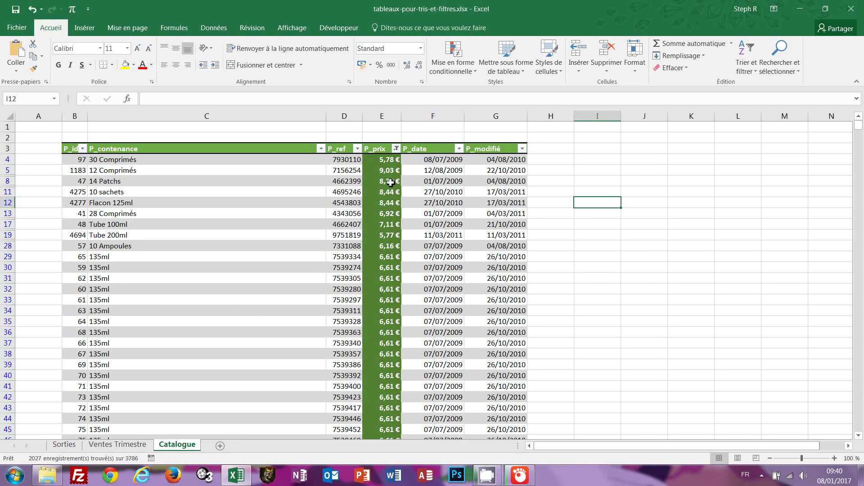
Step: Remove the green cell colour filter from P_prix to show the whole Catalogue table again
left_click(396, 152)
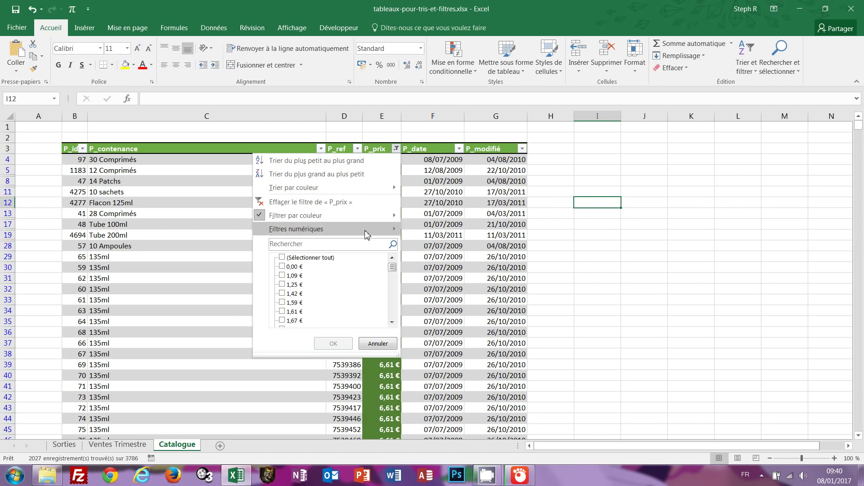
mouse_move(369, 218)
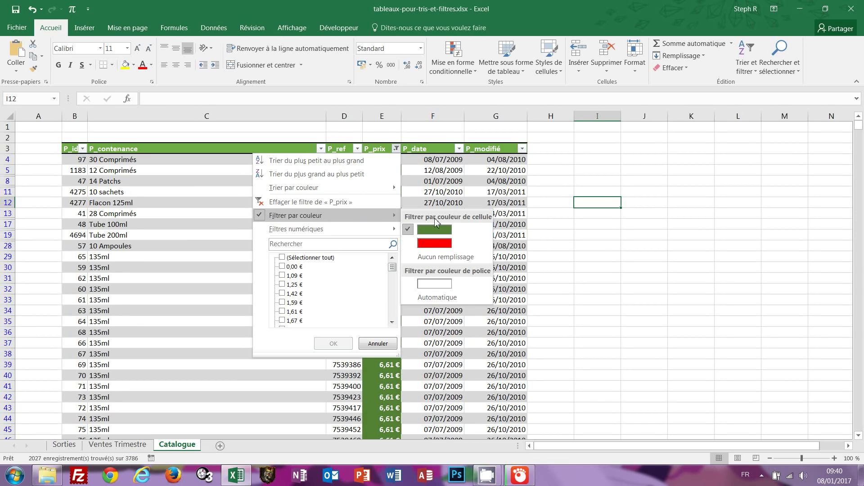
left_click(440, 230)
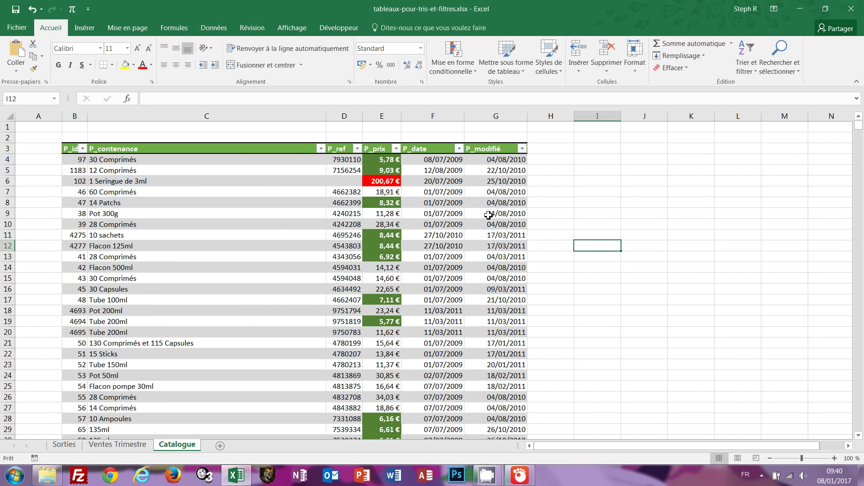
left_click(254, 334)
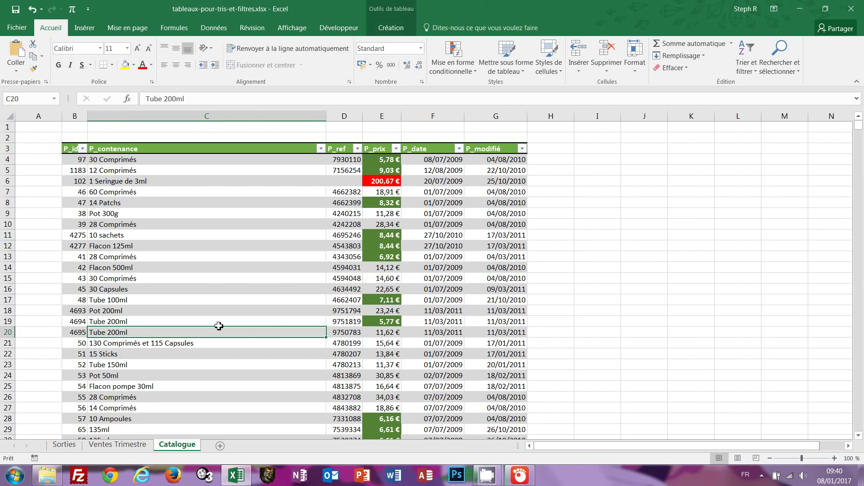
left_click(682, 245)
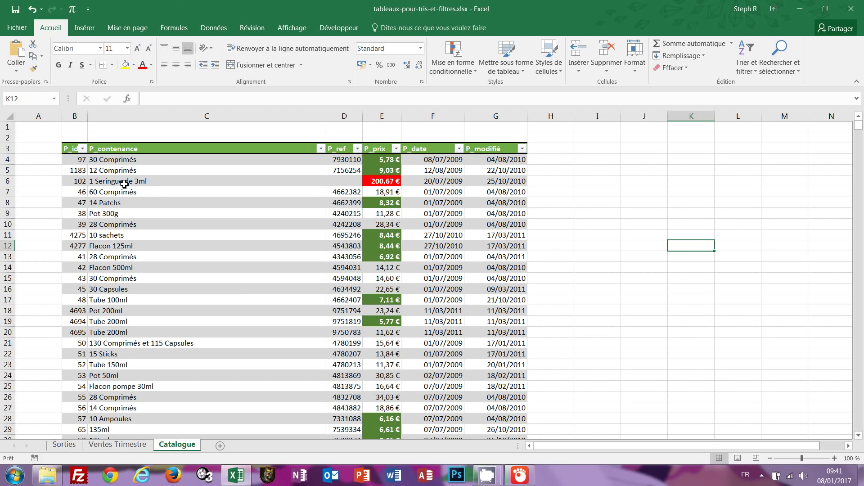
Step: Copy the Catalogue table's header row B3:G3 and paste it beside the table starting at I3
left_click_drag(71, 150, 490, 151)
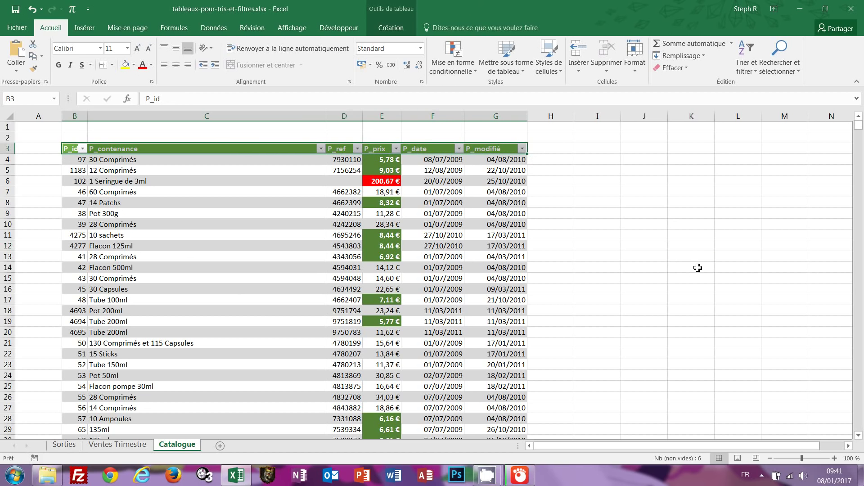
key("ctrl+c")
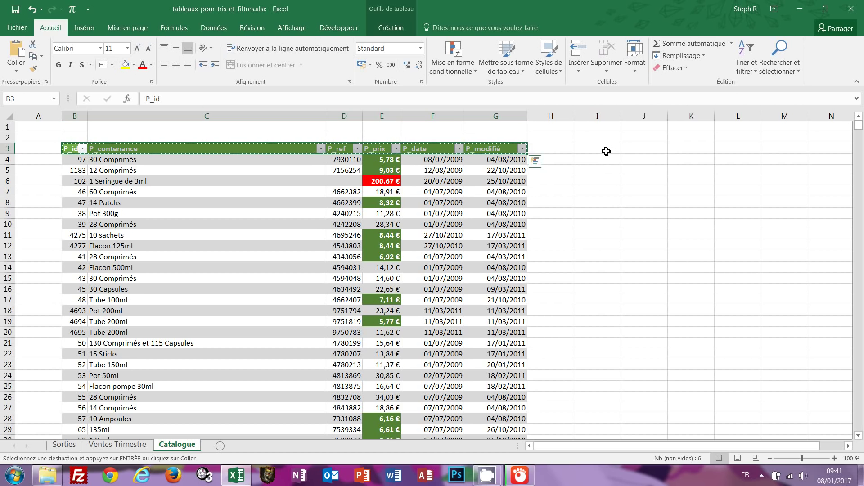
left_click(607, 149)
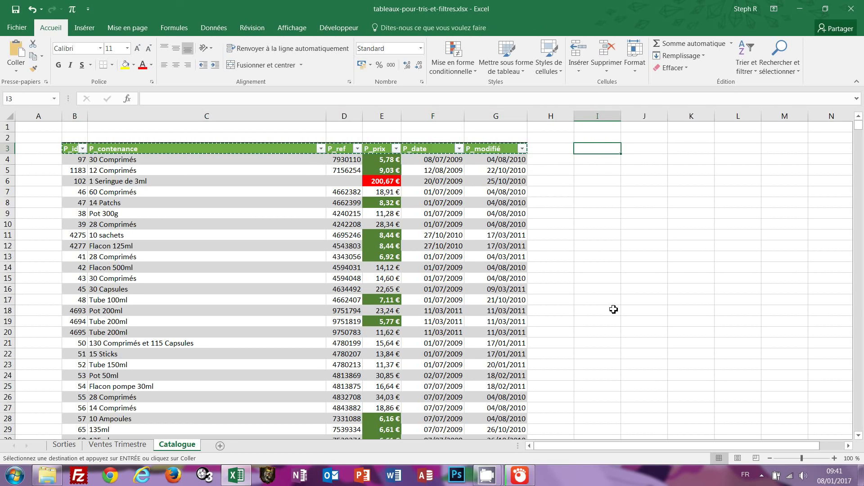
key("ctrl+v")
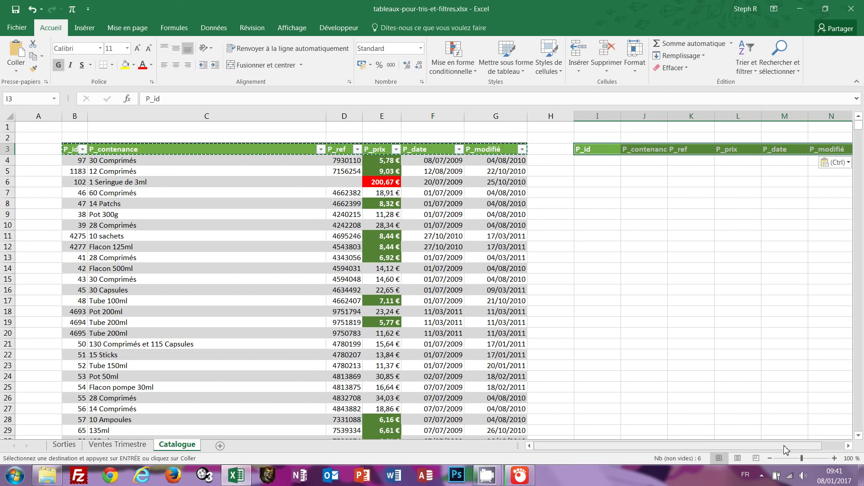
Step: Enter the criteria <=10 in L4 and >=100 in L5 under the copied P_prix header
left_click_drag(786, 452, 806, 452)
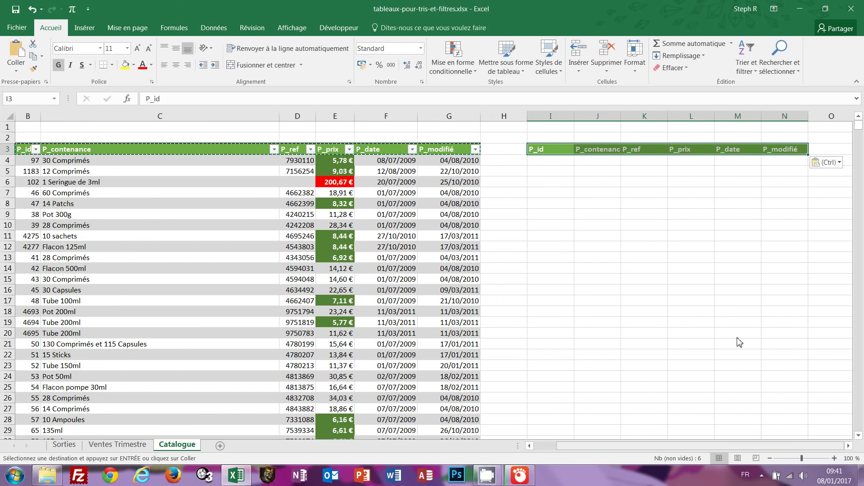
left_click(686, 161)
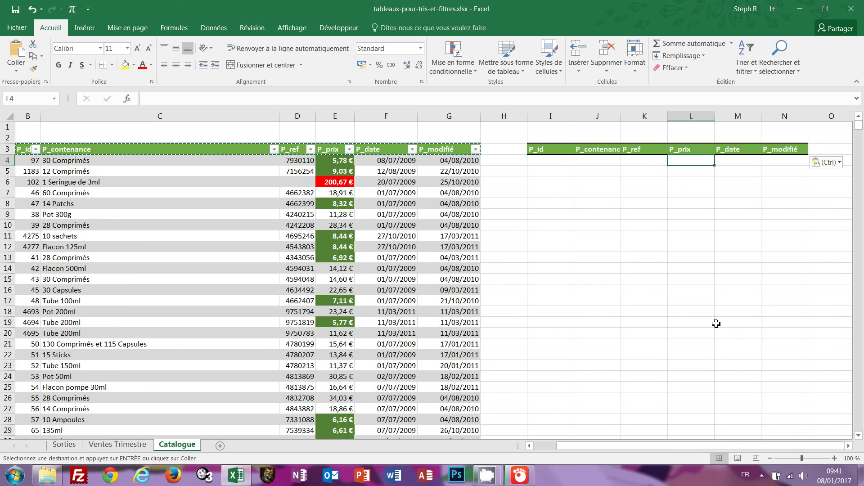
type("<=10")
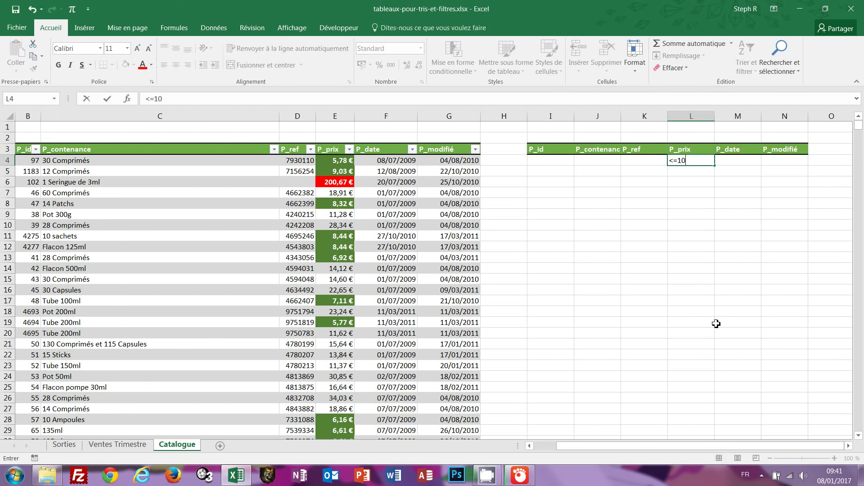
key("Return")
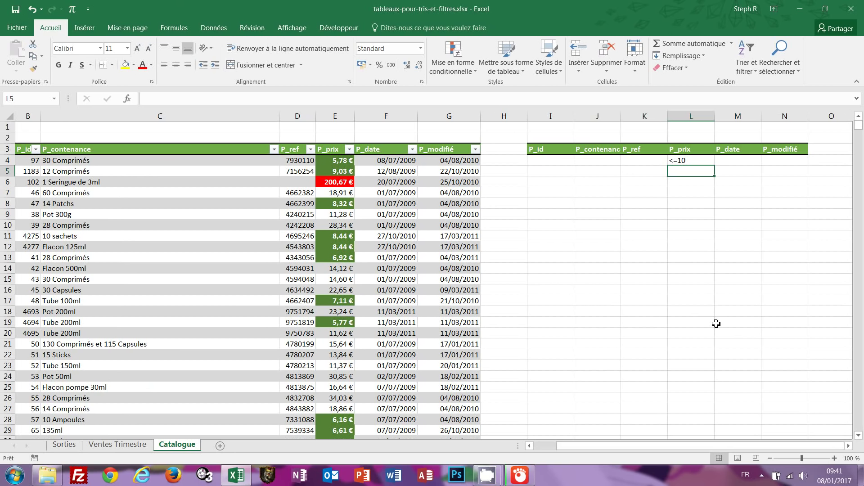
type(">=100")
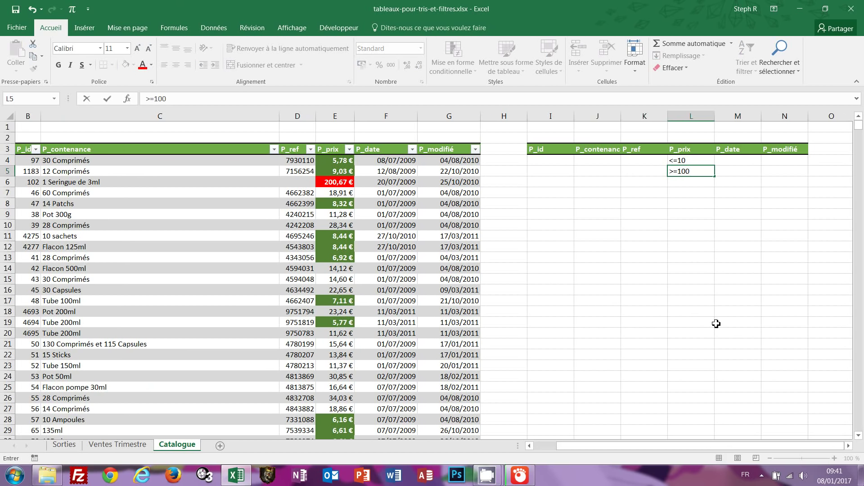
key("Return")
left_click(685, 163)
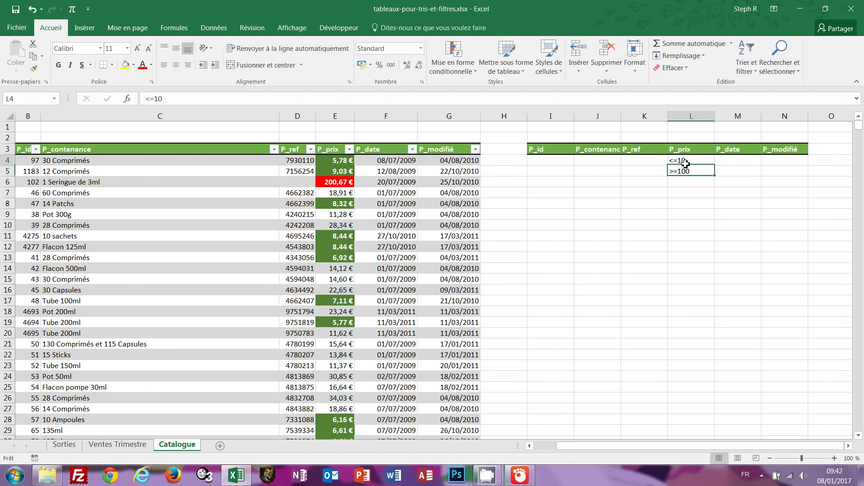
left_click(687, 175)
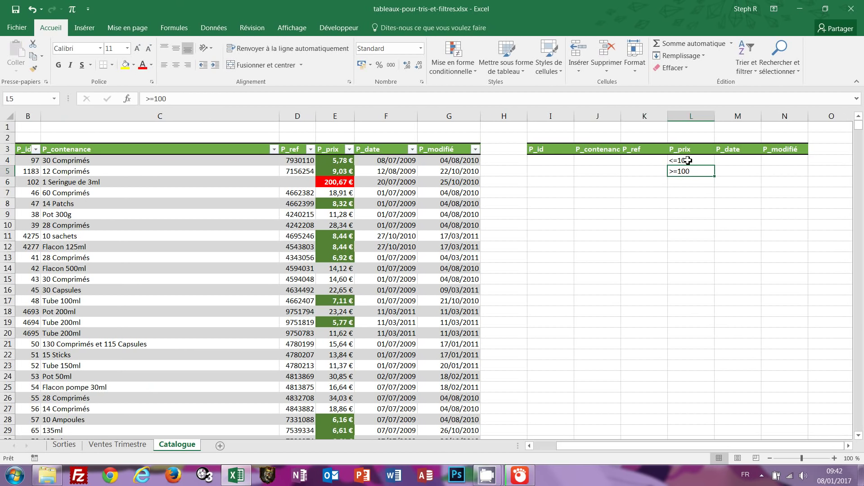
left_click(687, 160)
left_click(686, 173)
left_click(687, 161)
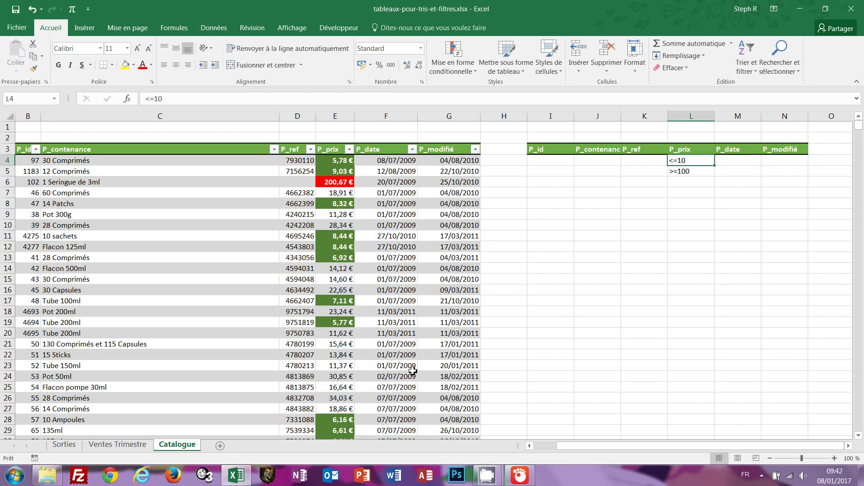
left_click(22, 152)
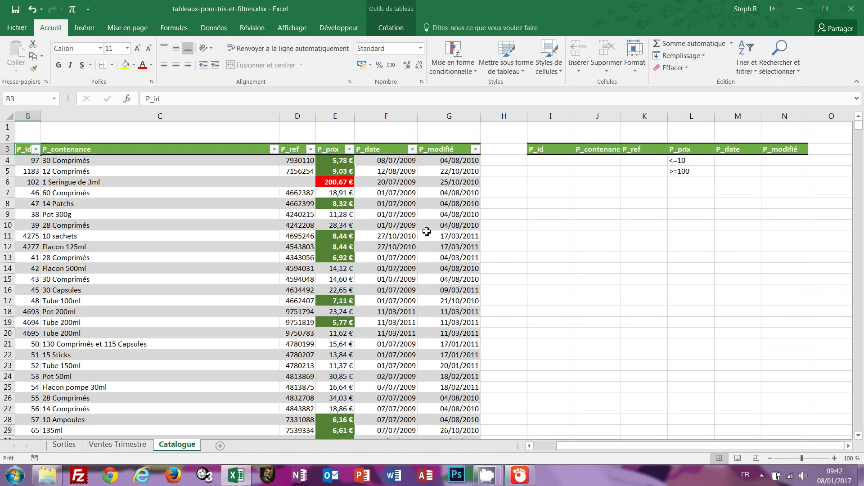
left_click_drag(447, 149, 448, 150)
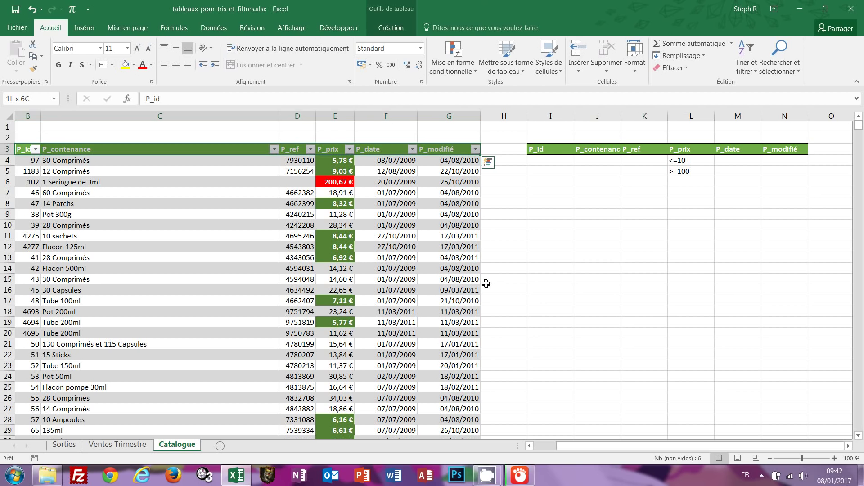
left_click(549, 205)
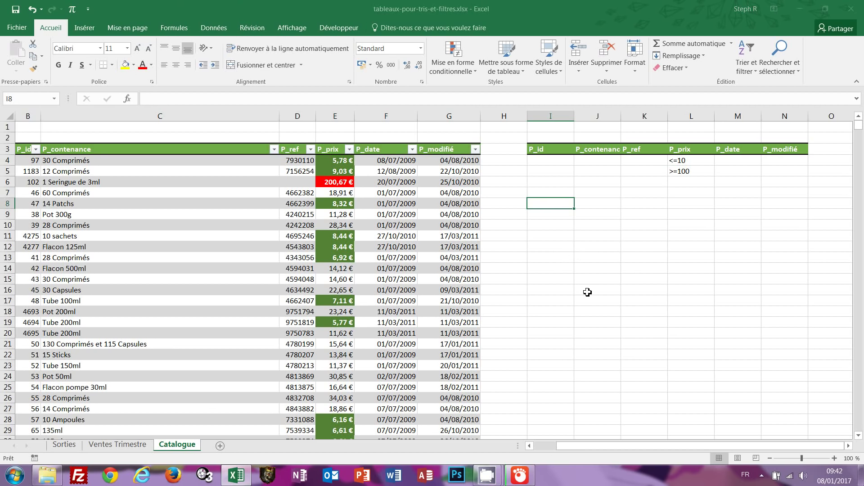
left_click(572, 255)
Step: Copy the Catalogue table's header row B3:G3 and paste it below the criteria starting at I9
left_click_drag(43, 152, 452, 147)
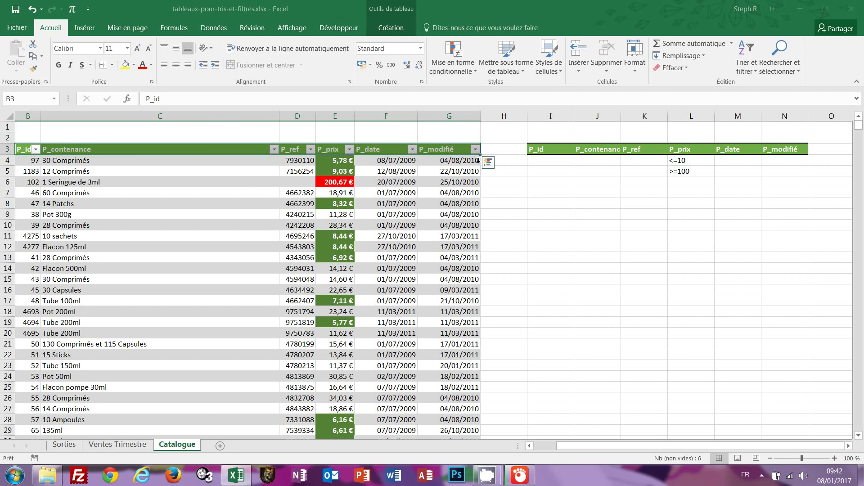
key("ctrl+c")
left_click(573, 216)
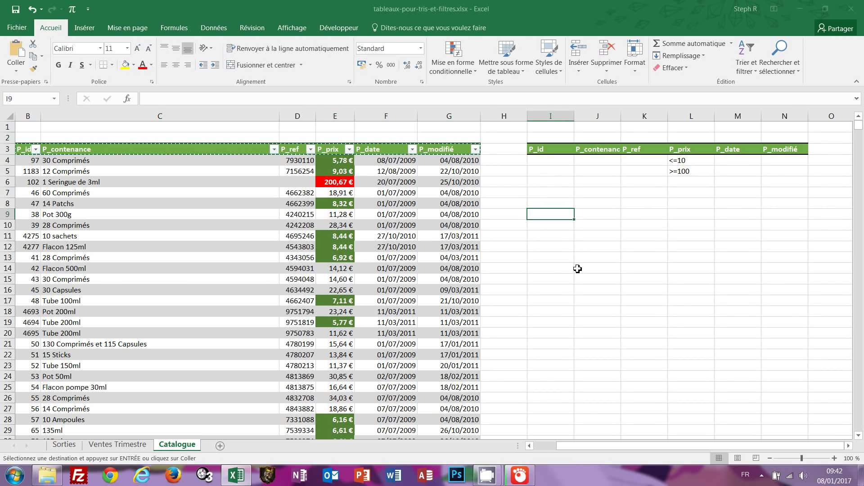
key("ctrl+v")
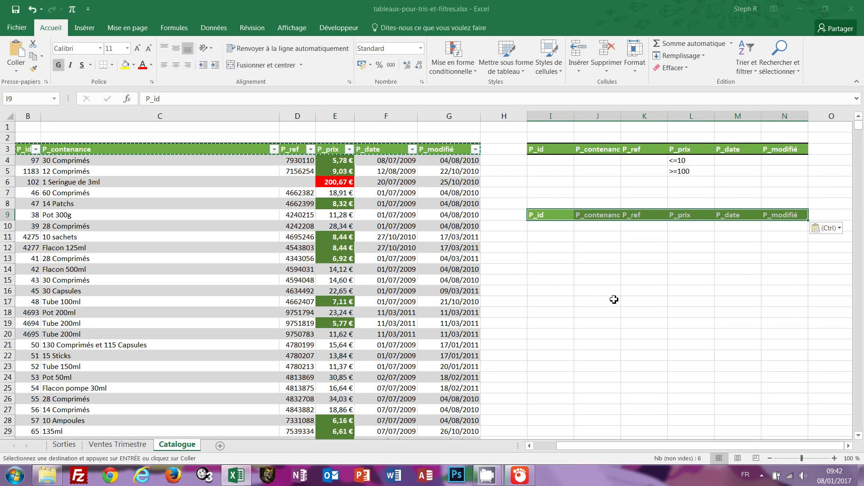
left_click(649, 252)
Step: Copy the P_ref, P_prix and P_date headers in K9:M9 and paste them from J9, overwriting P_contenance
left_click_drag(644, 216, 731, 216)
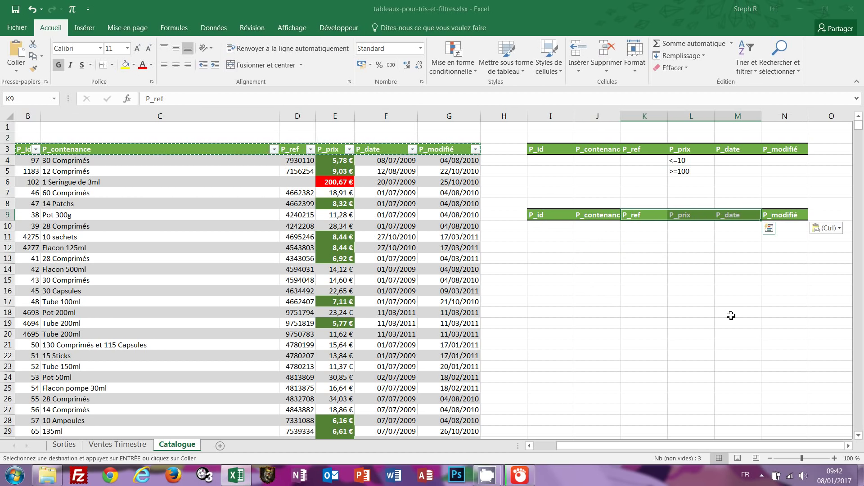
key("ctrl+c")
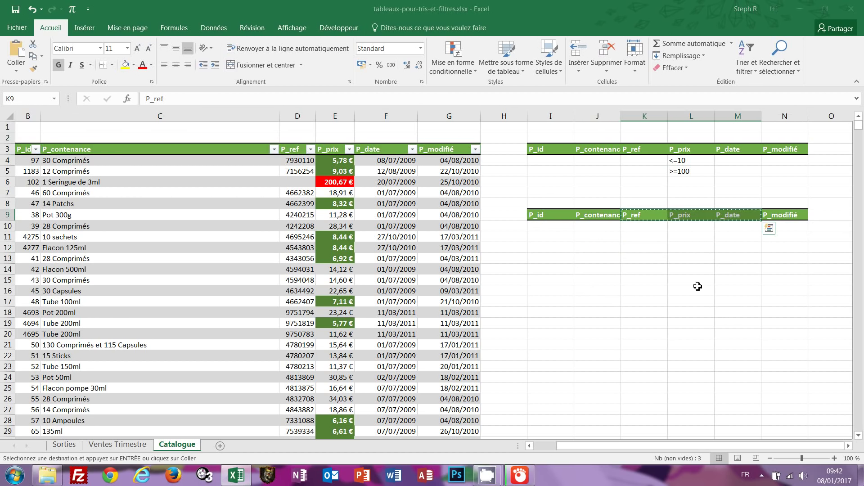
left_click(608, 215)
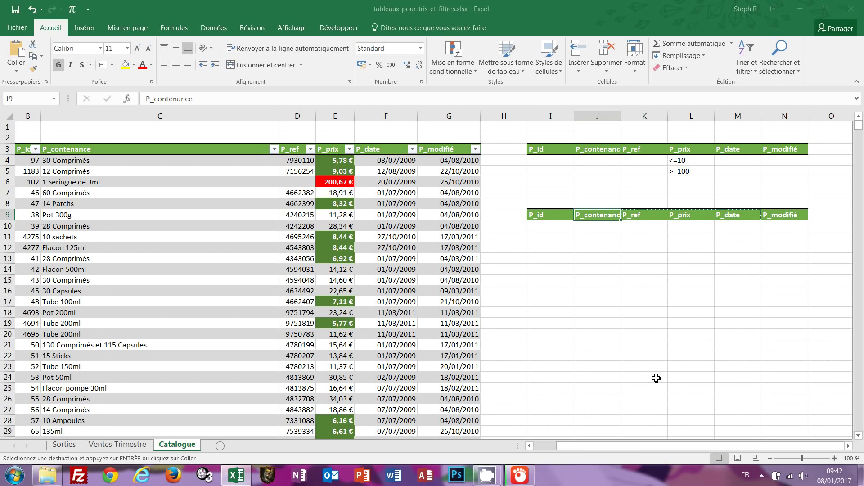
key("ctrl+v")
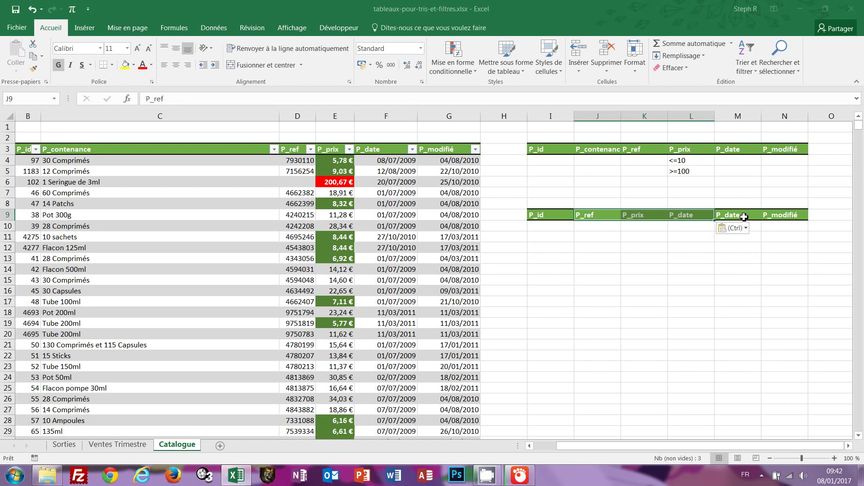
Step: Clear the contents and formats of the leftover header cells M9:N9
left_click_drag(744, 217, 785, 216)
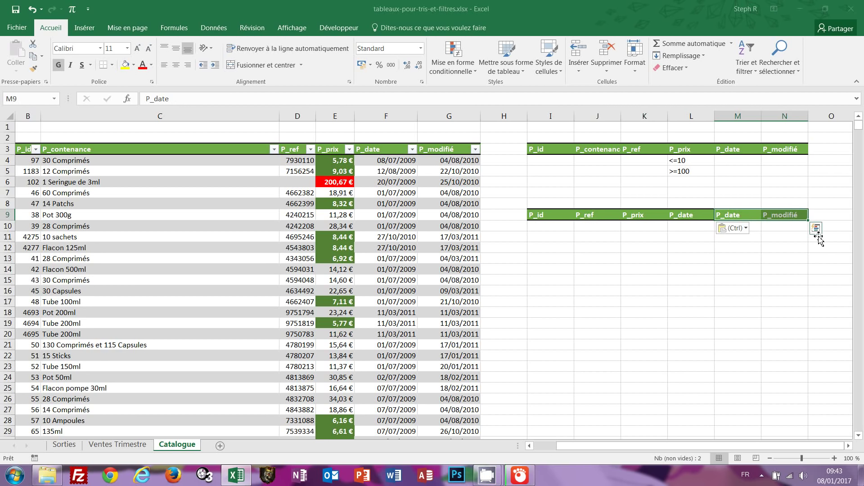
key("Delete")
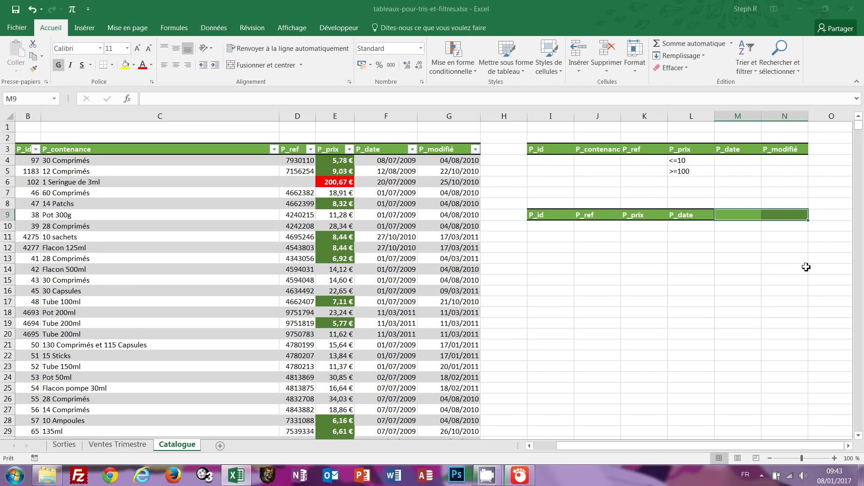
left_click(672, 69)
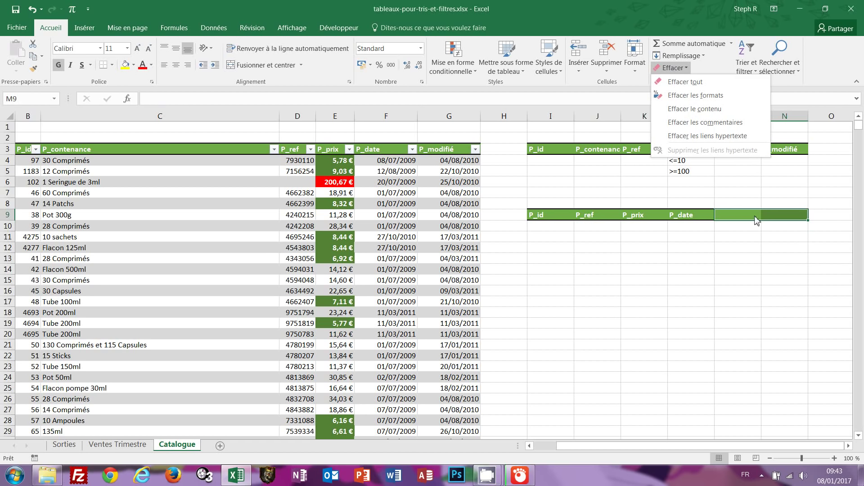
left_click(687, 92)
left_click(759, 302)
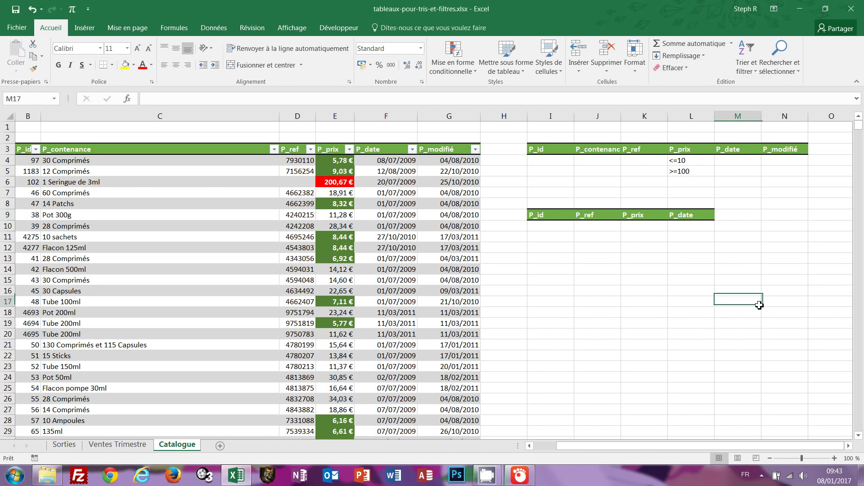
left_click(550, 215)
left_click(590, 217)
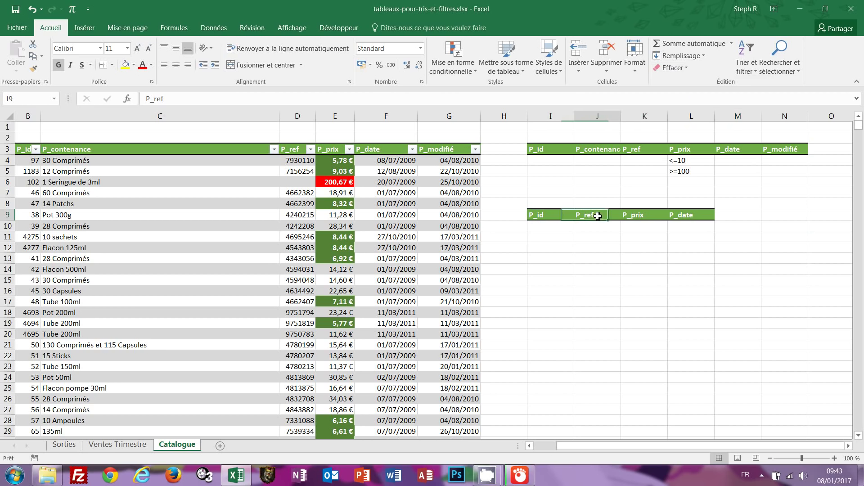
left_click(636, 216)
left_click(696, 215)
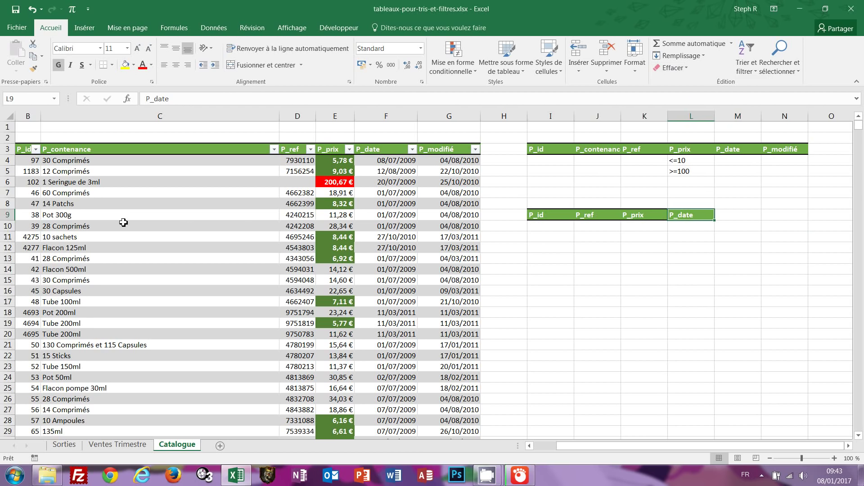
Step: Start an advanced filter on the Catalogue table, using I3:N5 as the criteria range
left_click(130, 201)
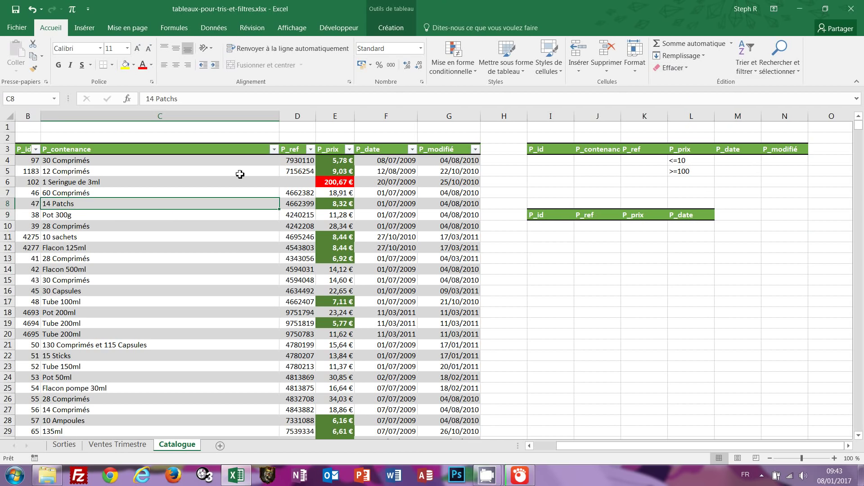
left_click(216, 28)
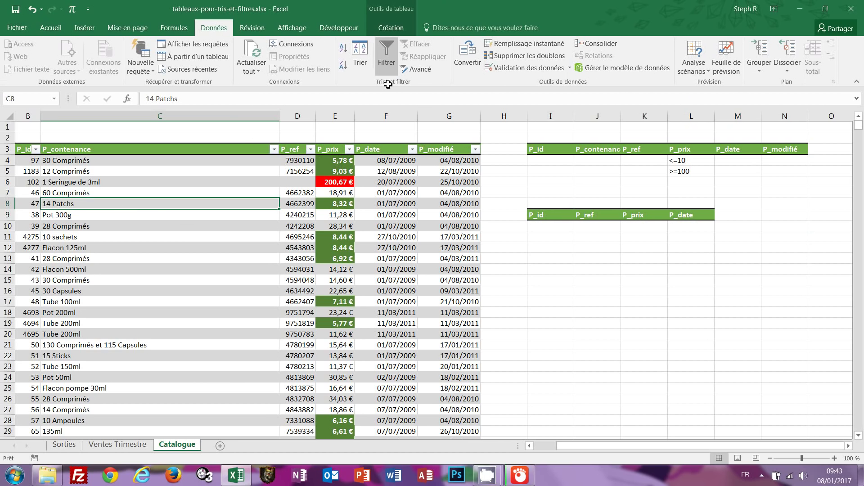
left_click(420, 69)
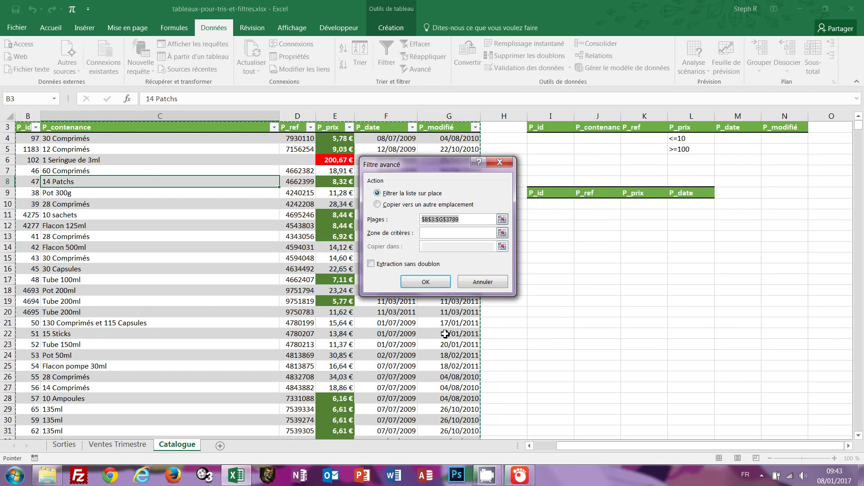
left_click(433, 234)
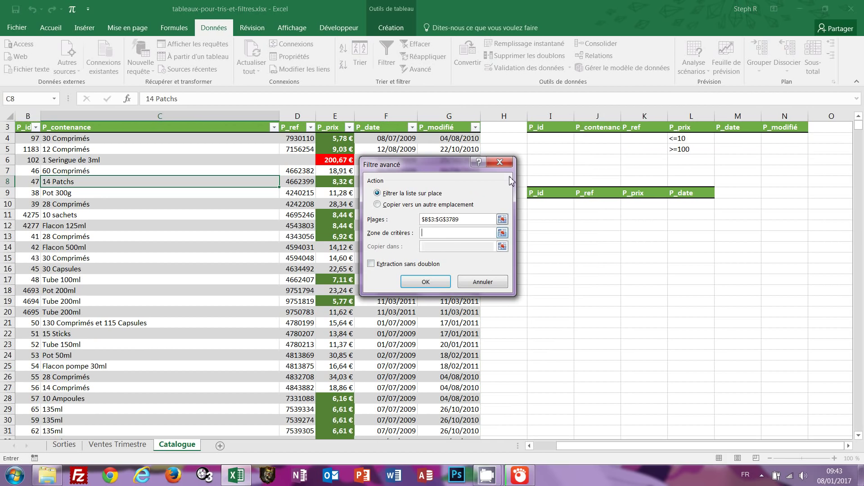
left_click_drag(538, 128, 786, 146)
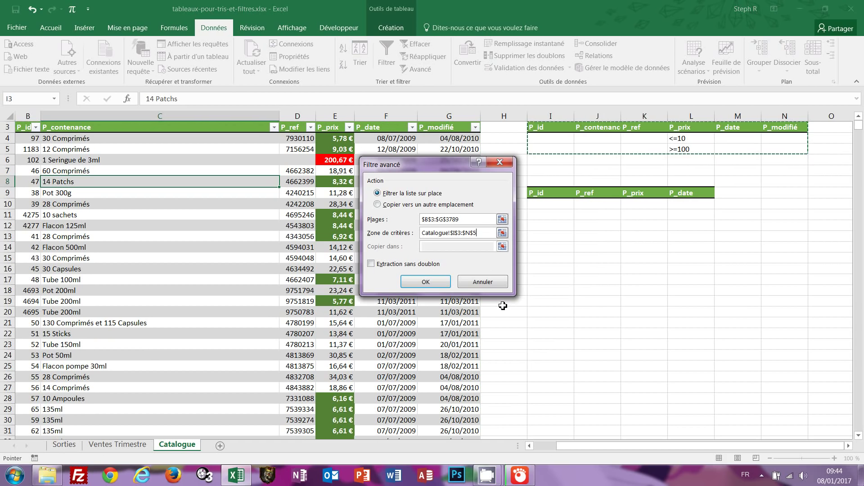
Step: Set the advanced filter to copy to another location at I9:L9, run it, and look through the extracted rows
left_click(378, 205)
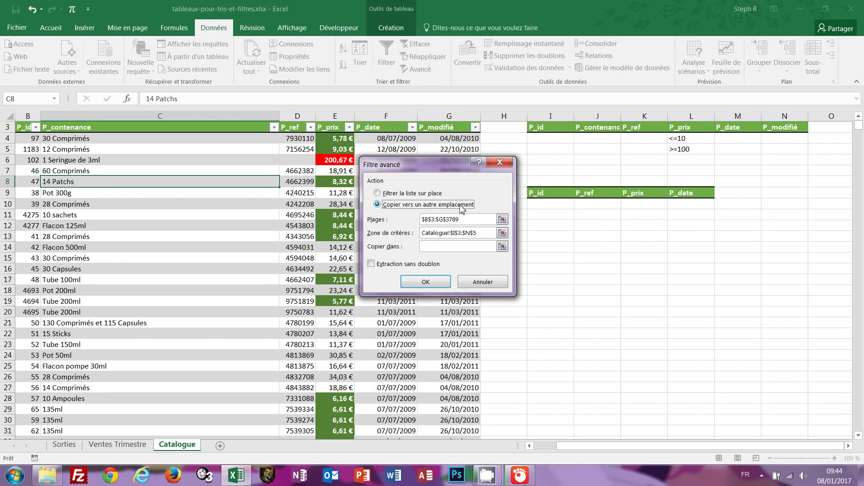
left_click(428, 245)
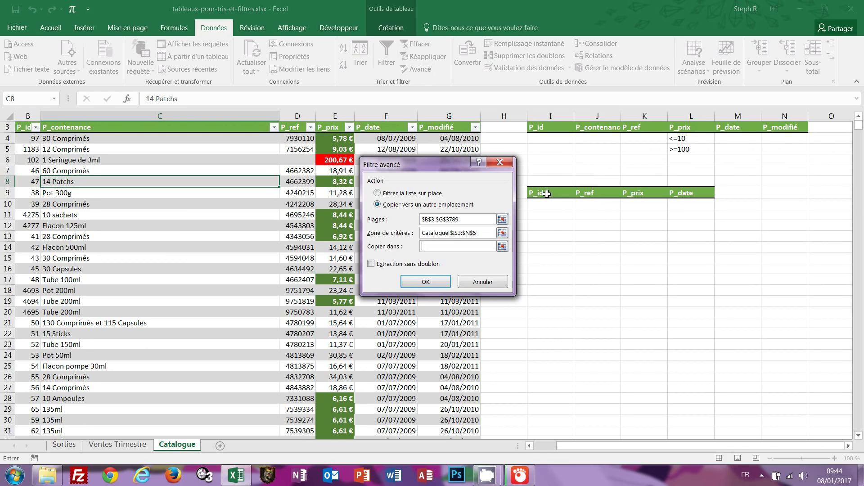
left_click_drag(546, 193, 687, 192)
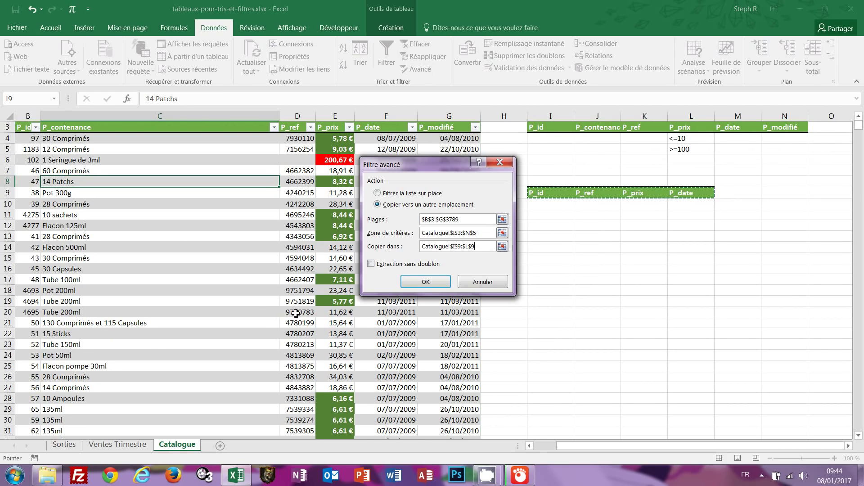
left_click(426, 283)
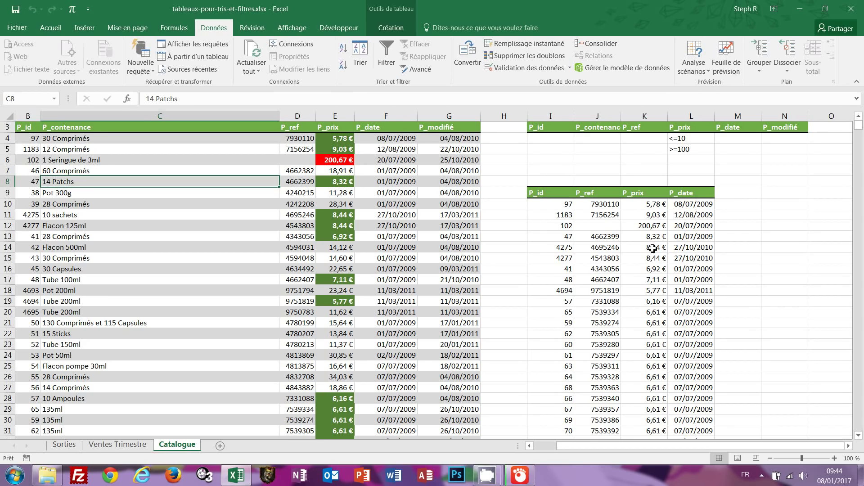
scroll(653, 242, "down", 2)
scroll(654, 242, "down", 20)
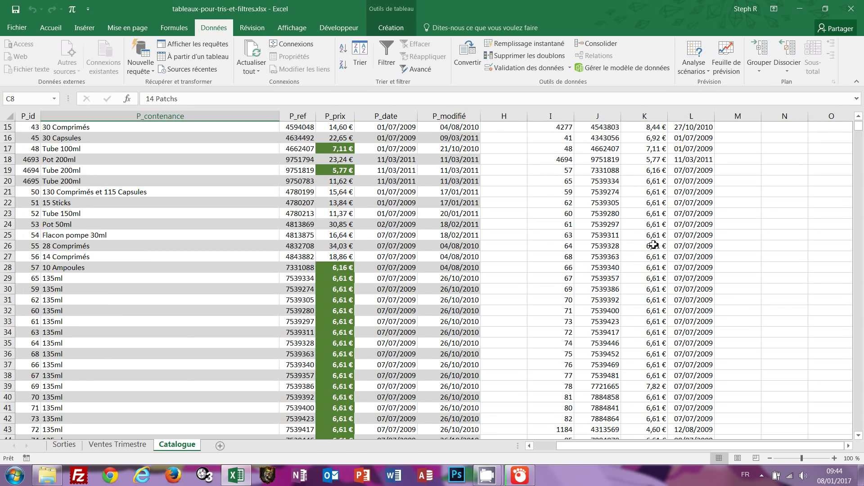
scroll(652, 255, "down", 20)
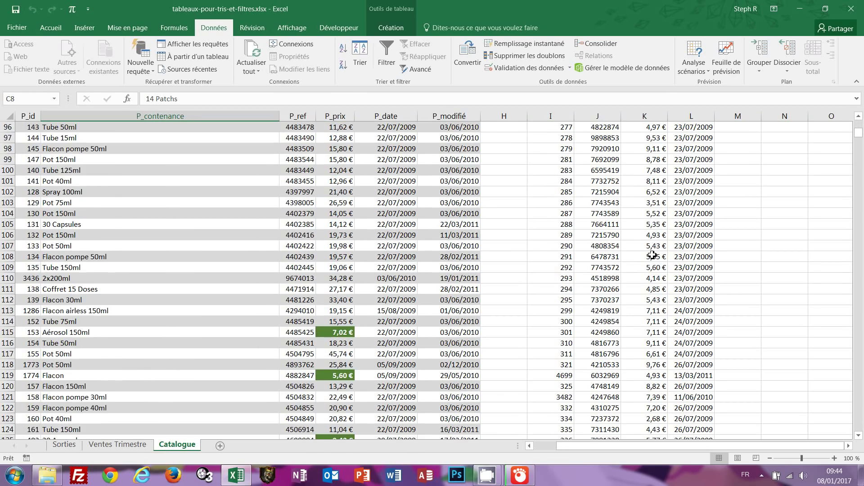
Step: Look through the extracted rows, and clear the cells I10:N3789 below the extraction headers
scroll(651, 258, "down", 20)
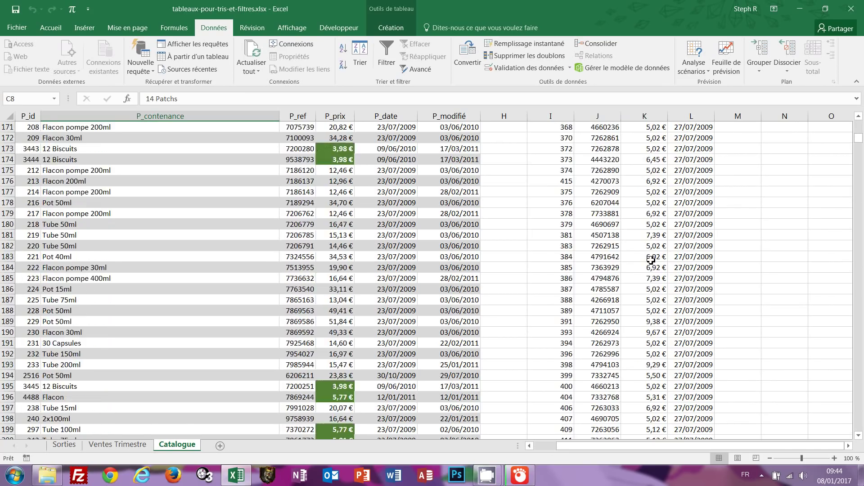
scroll(651, 263, "down", 20)
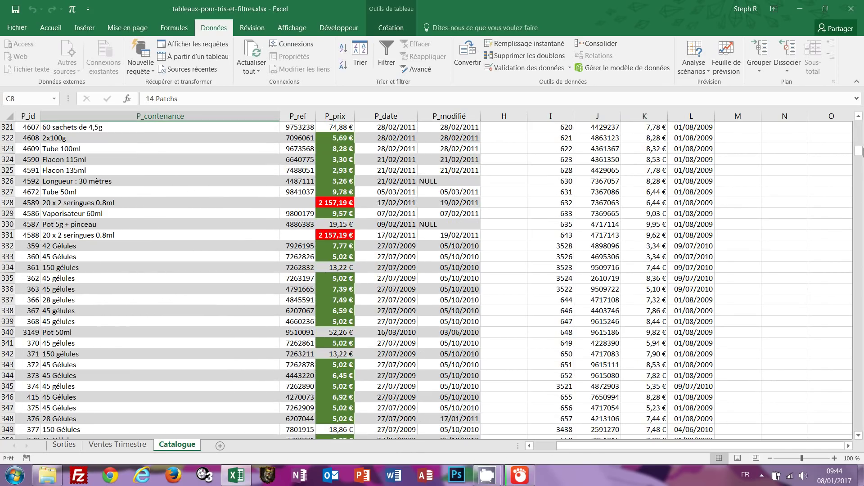
left_click_drag(860, 154, 859, 127)
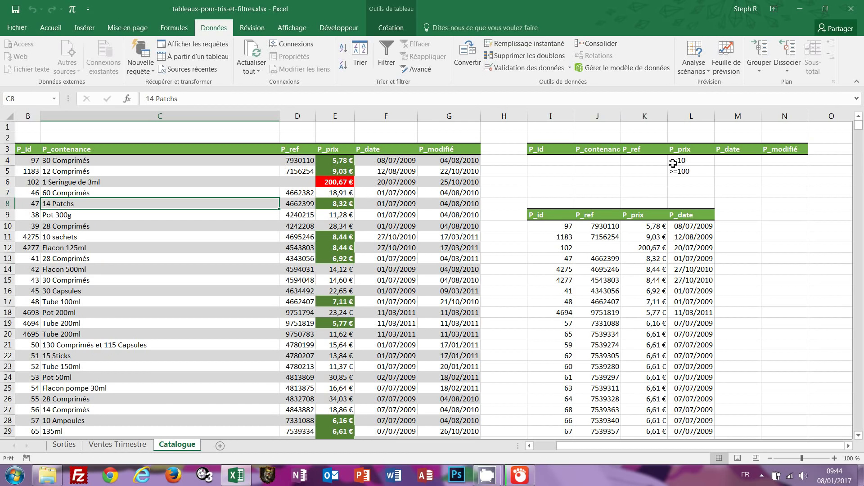
left_click(556, 225)
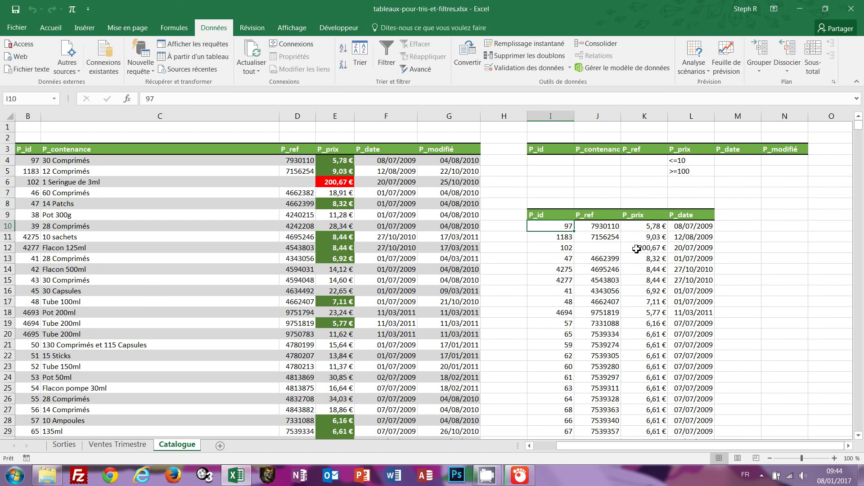
key("ctrl+End")
scroll(831, 181, "up", 6)
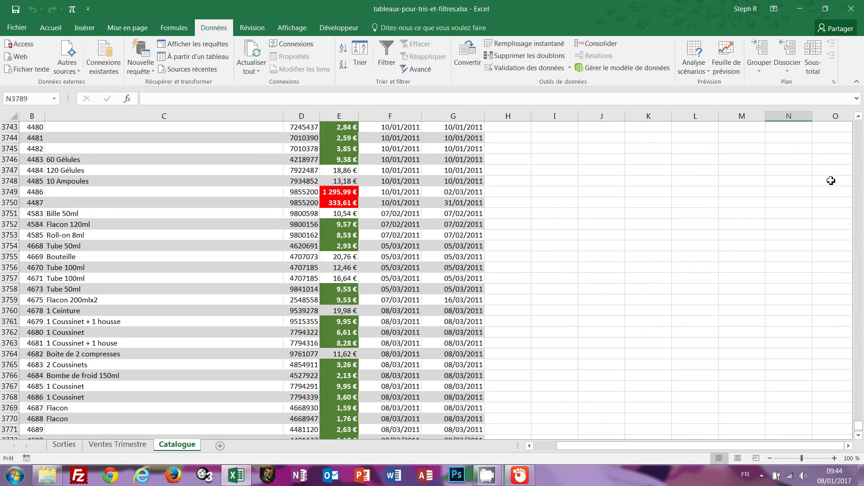
left_click_drag(859, 426, 862, 126)
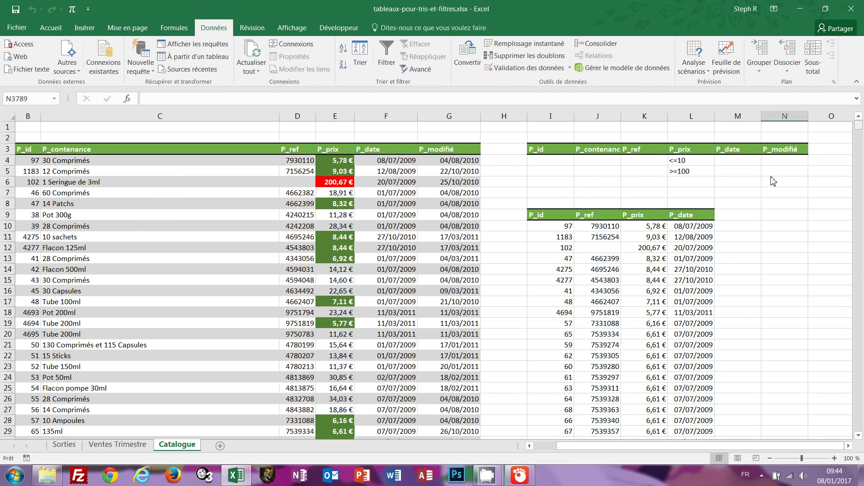
left_click(555, 228, "shift")
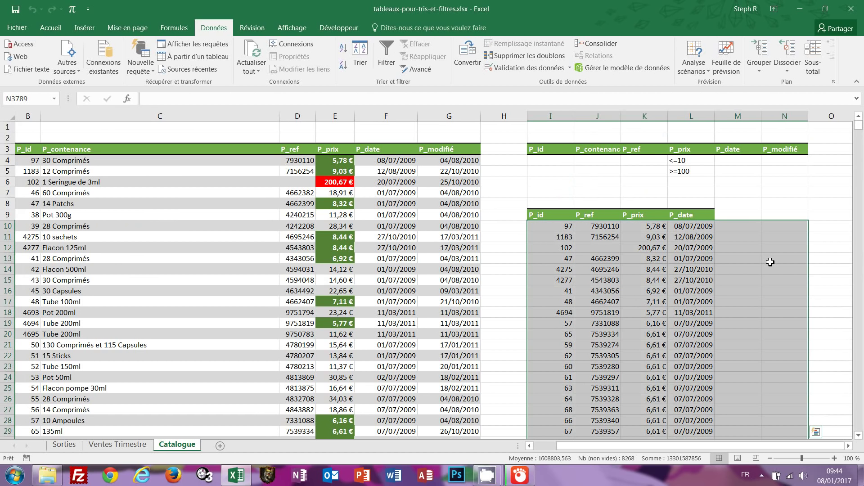
key("Delete")
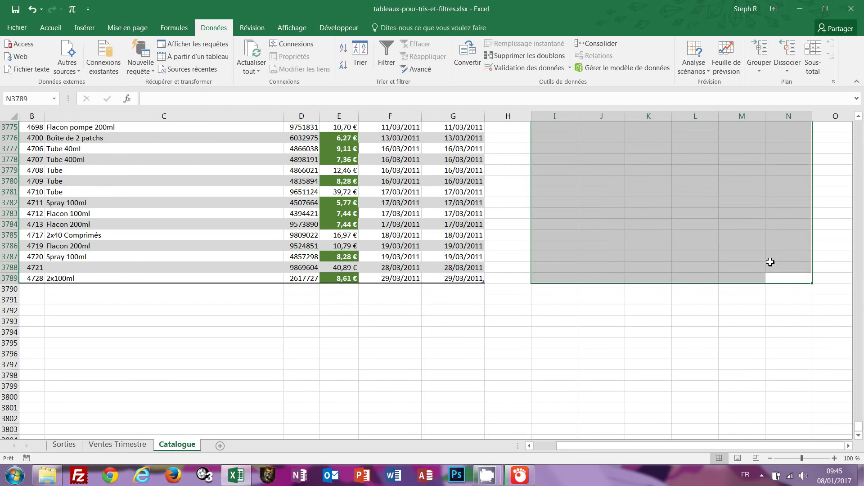
key("ctrl+Home")
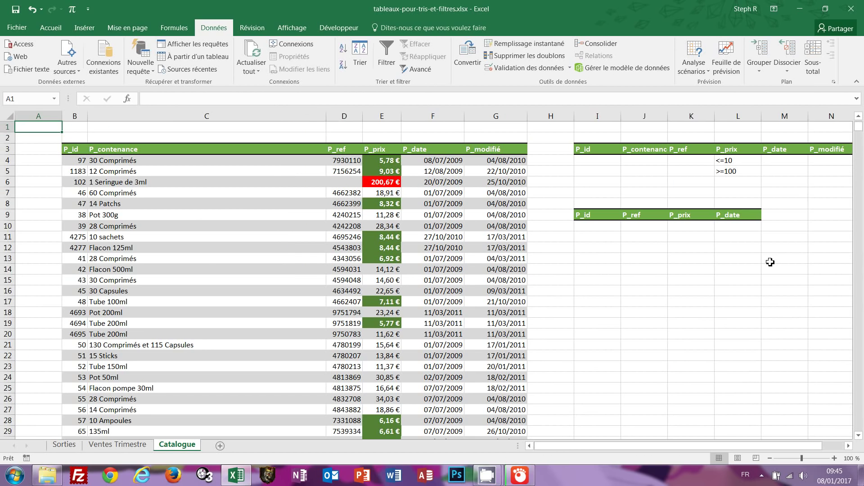
Step: Insert a blank column at M, between the P_prix and P_date criteria headers
left_click(257, 219)
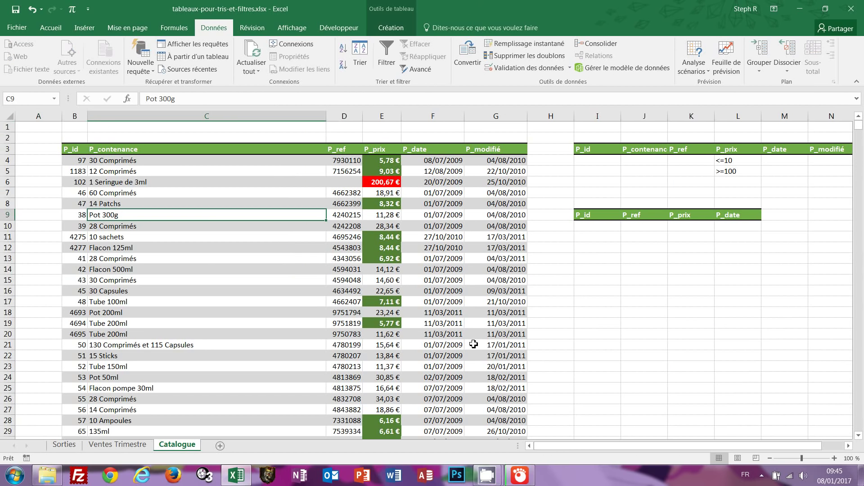
left_click_drag(724, 448, 749, 449)
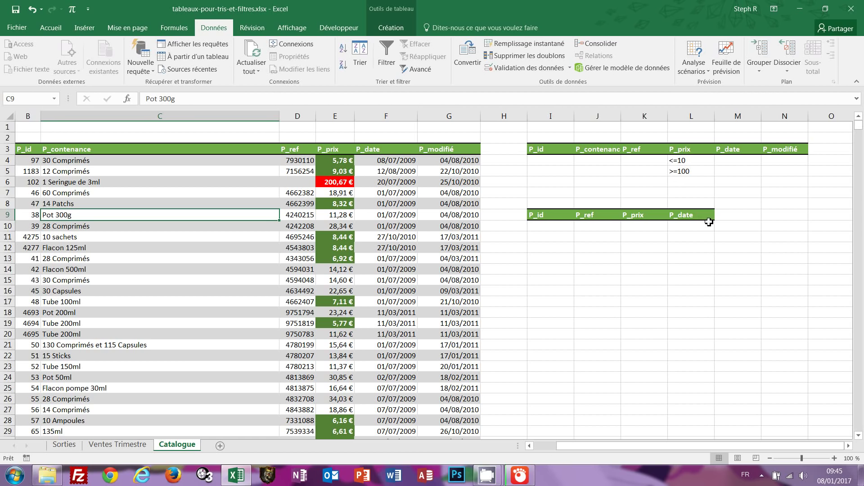
right_click(743, 121)
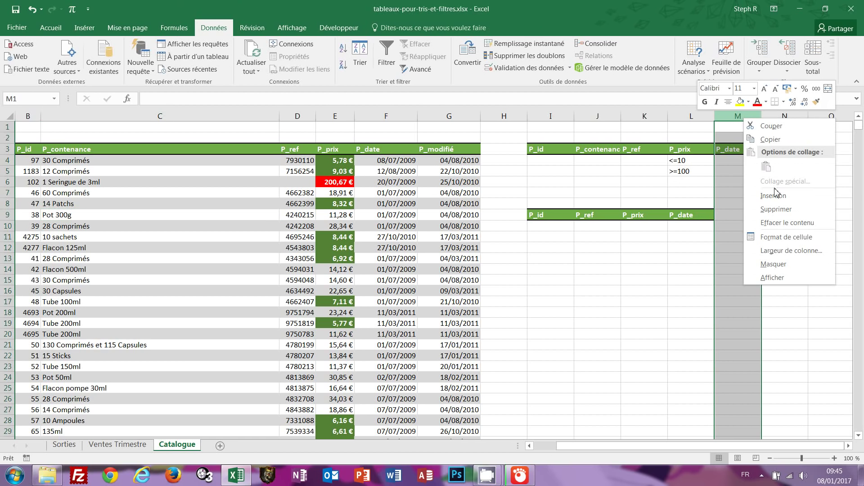
left_click(774, 196)
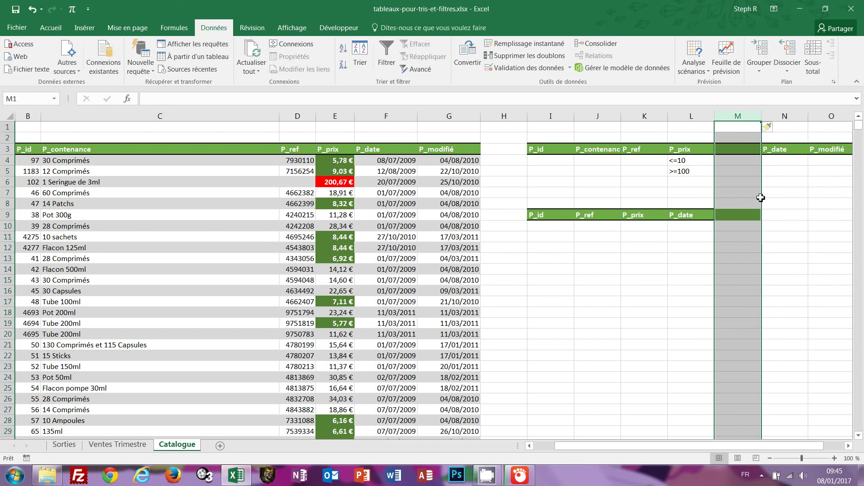
left_click(690, 155)
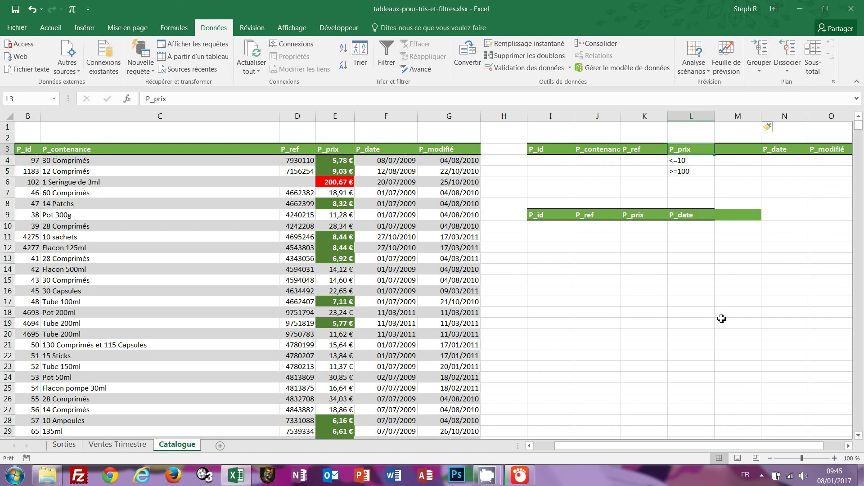
type("c")
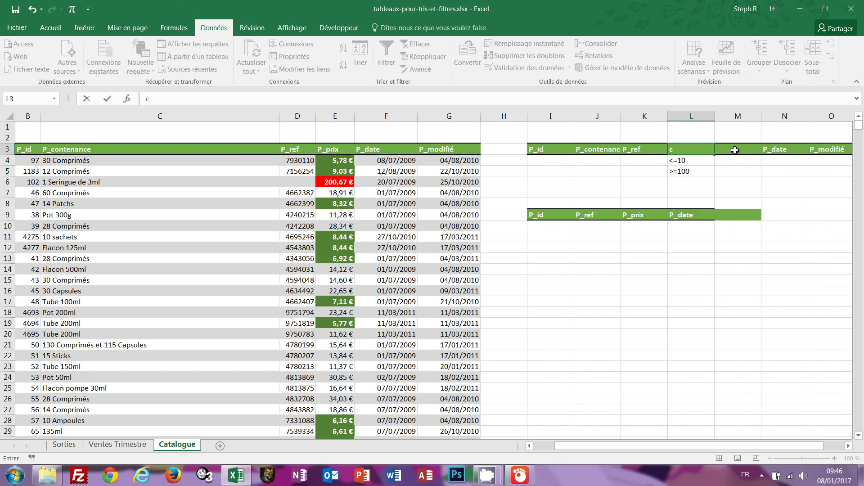
key("ctrl+z")
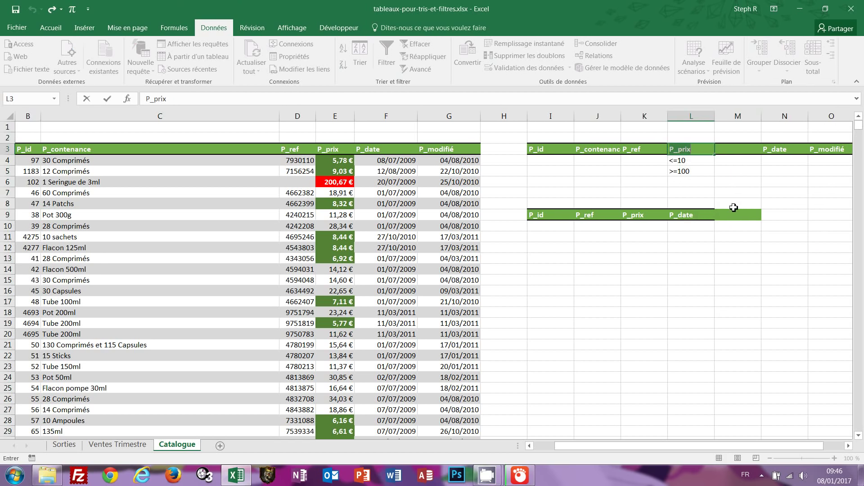
key("Escape")
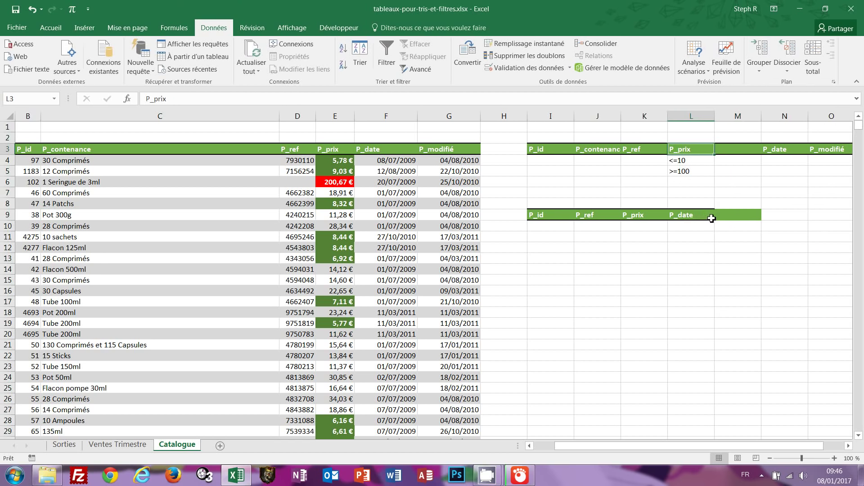
type("c")
key("Tab")
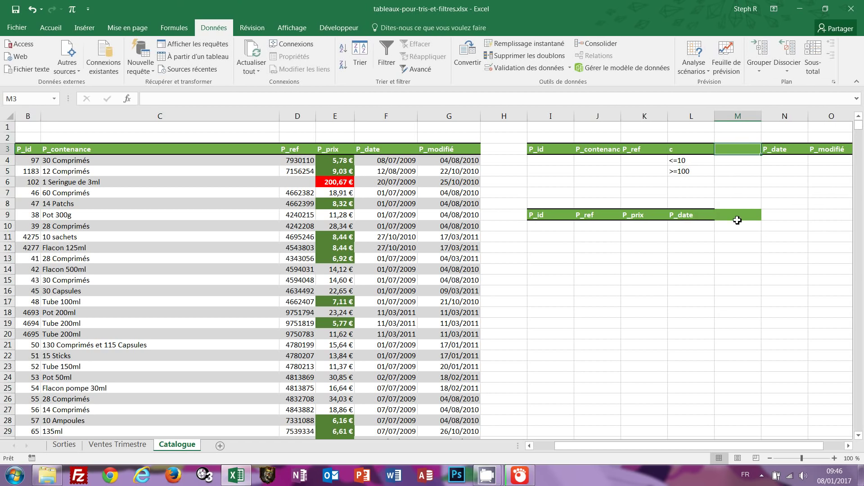
key("ctrl+z")
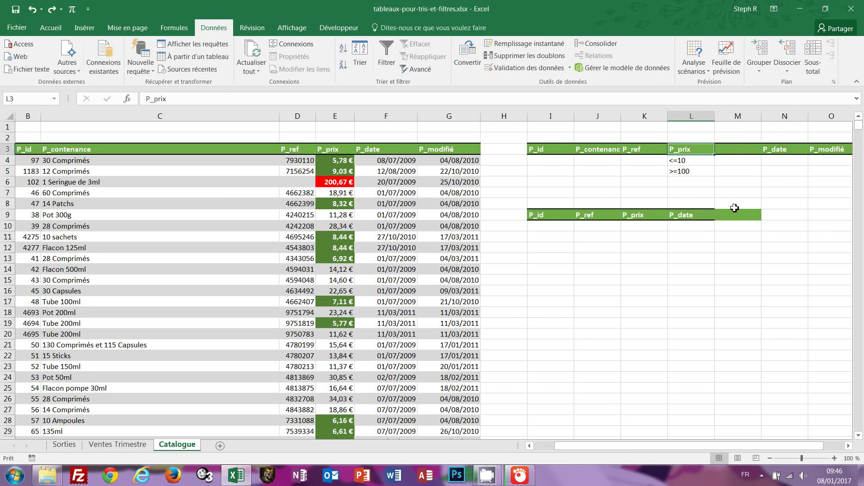
Step: Copy the P_prix criteria header from L3 into M3
key("ctrl+c")
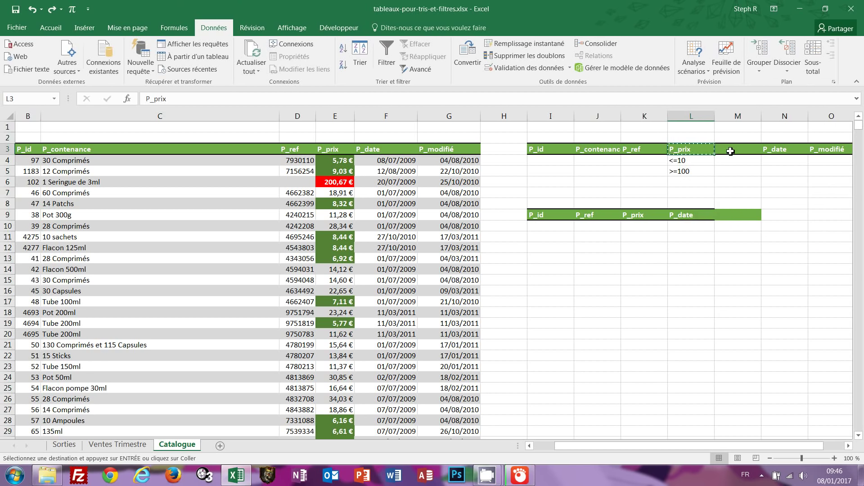
left_click(730, 152)
key("ctrl+v")
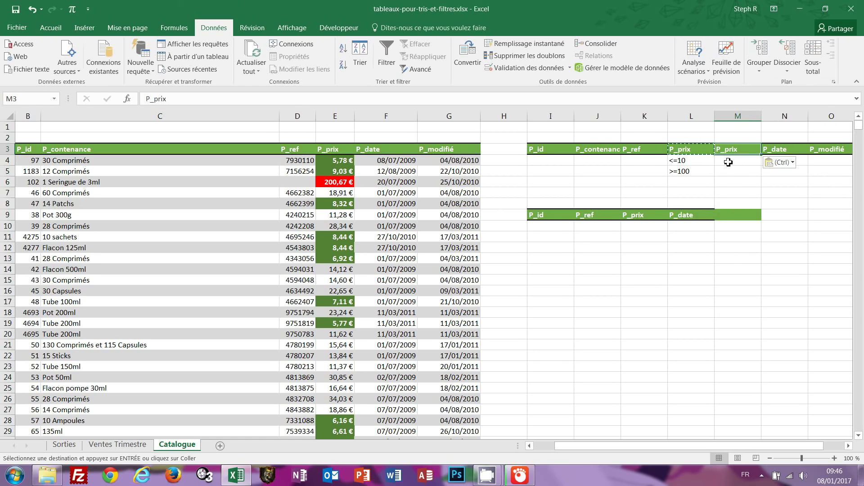
Step: Set the first price criteria row to >=10 in L4 and <=20 in M4
left_click(697, 162)
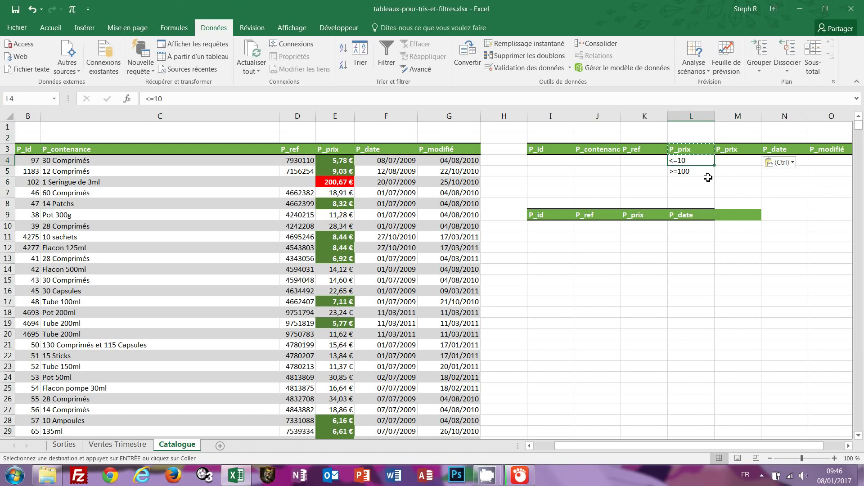
type(">")
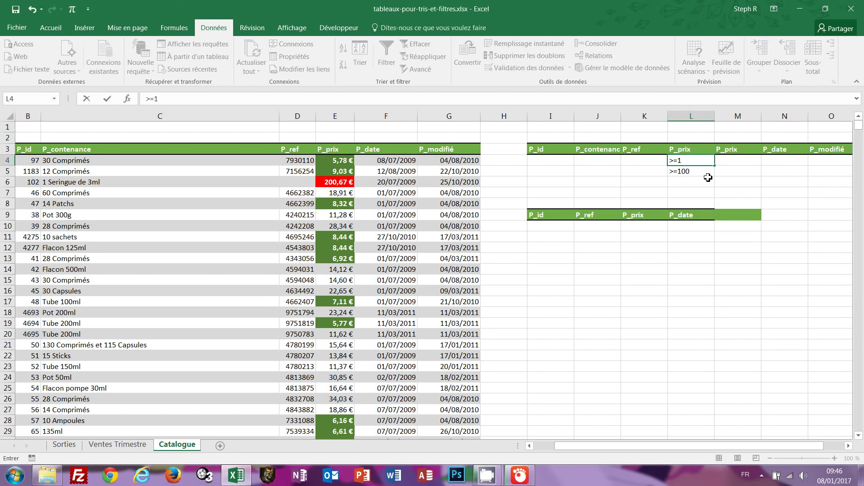
key("Tab")
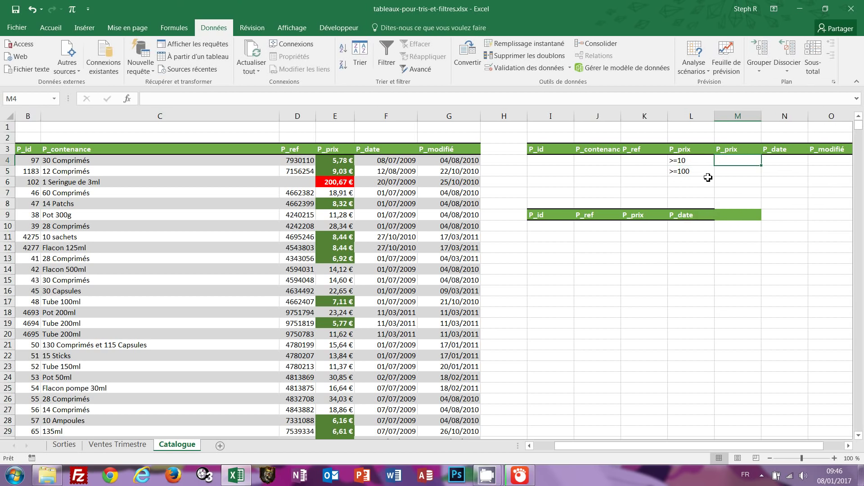
type("<=20")
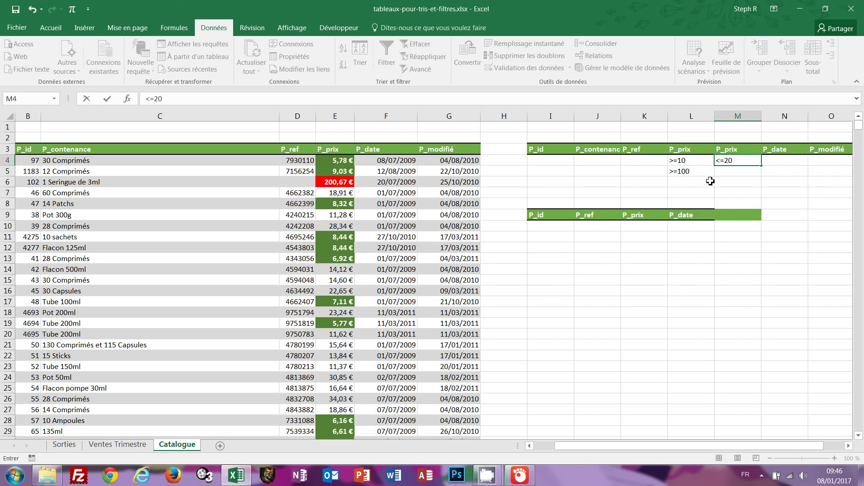
left_click(713, 203)
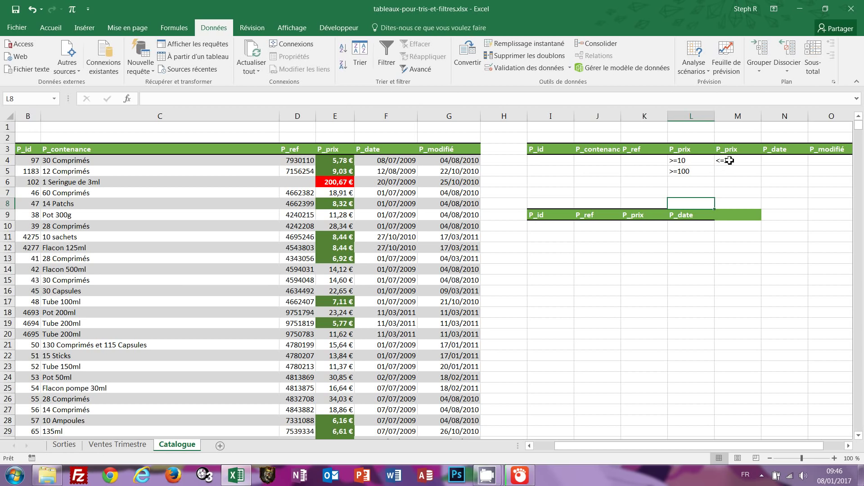
Step: Add the date criterion <01/10/2009 under P_date in N4
left_click(781, 162)
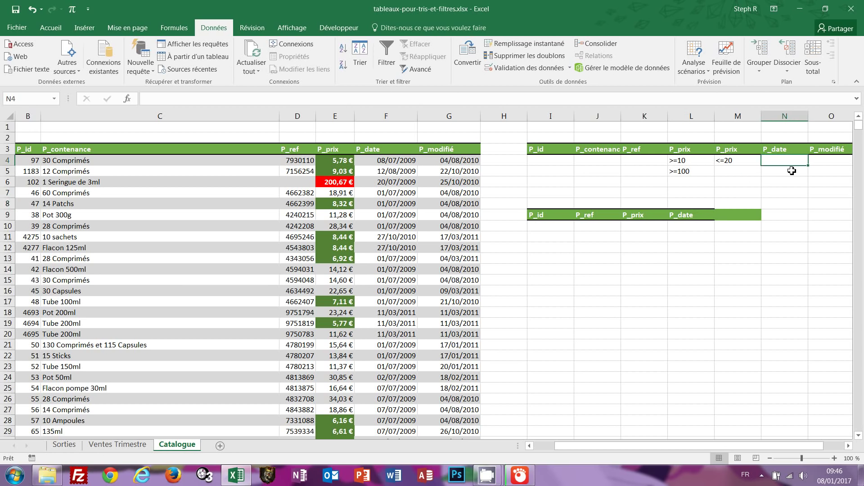
type("<01/")
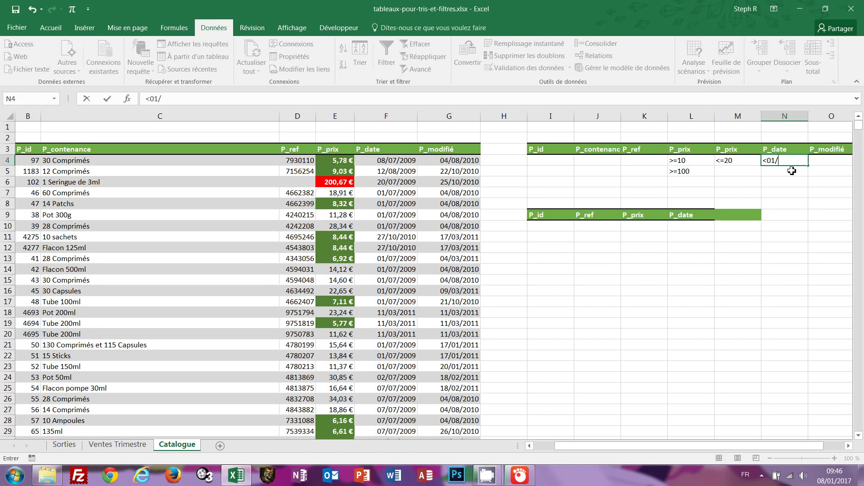
type("10/2009")
left_click(709, 172)
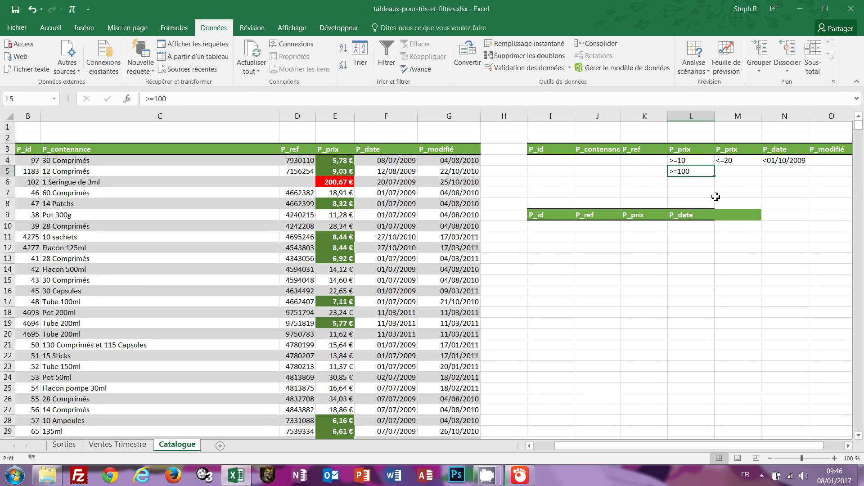
Step: Complete the second criteria row with <=200 in M5 and <01/10/2009 in N5
left_click(734, 174)
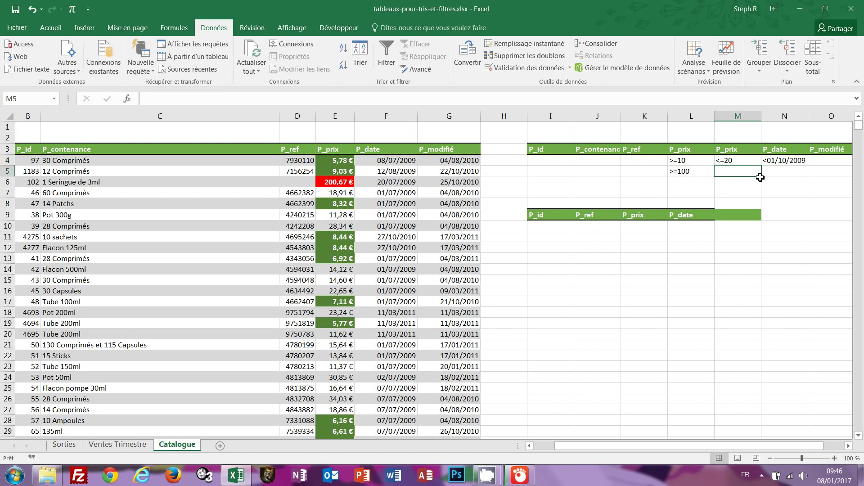
type("<=200")
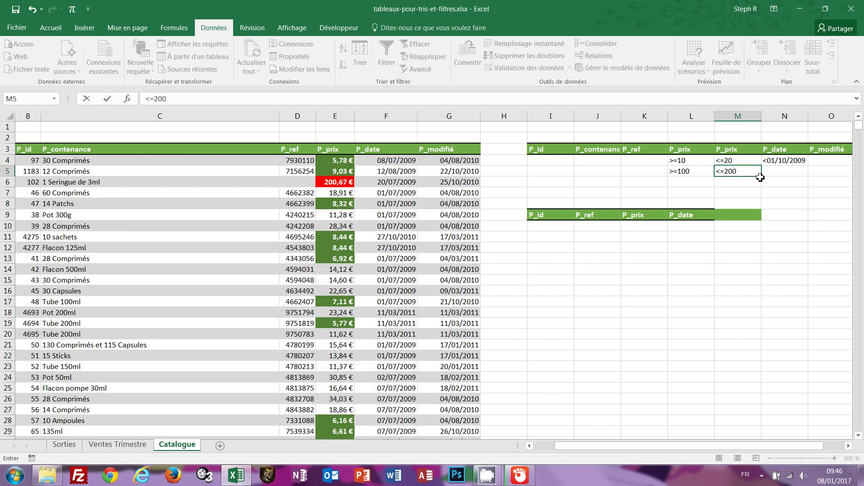
key("Tab")
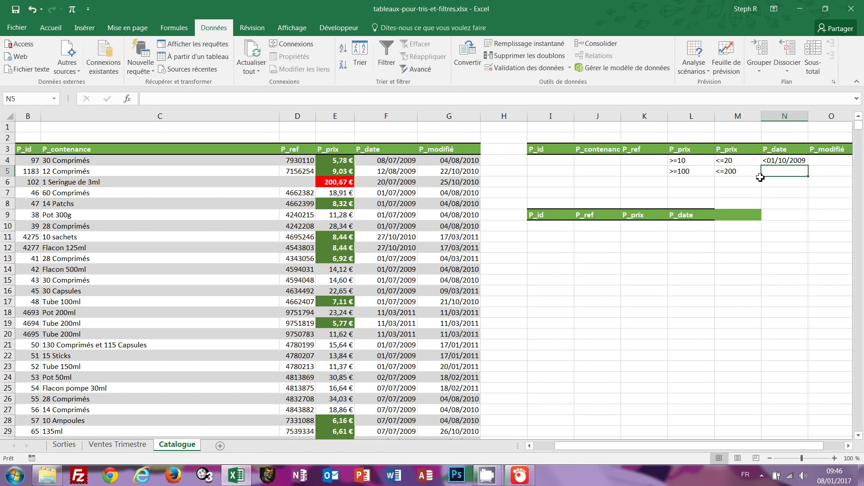
type("<01/")
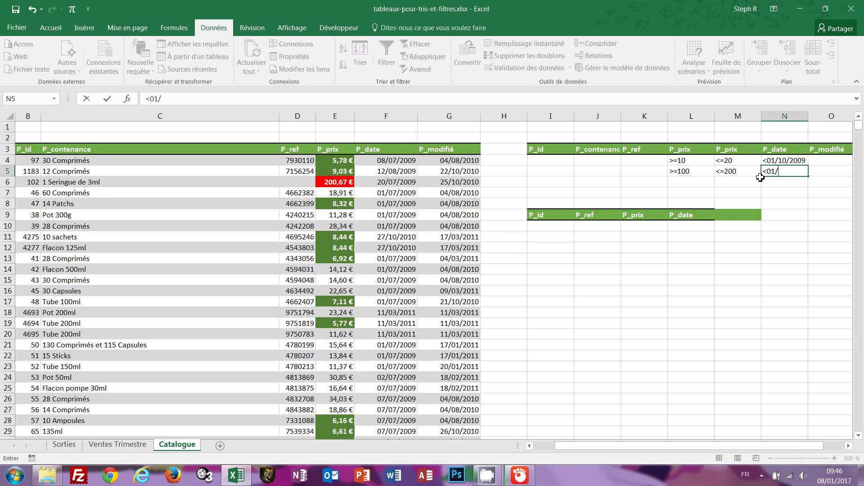
type("10/2009")
left_click(761, 178)
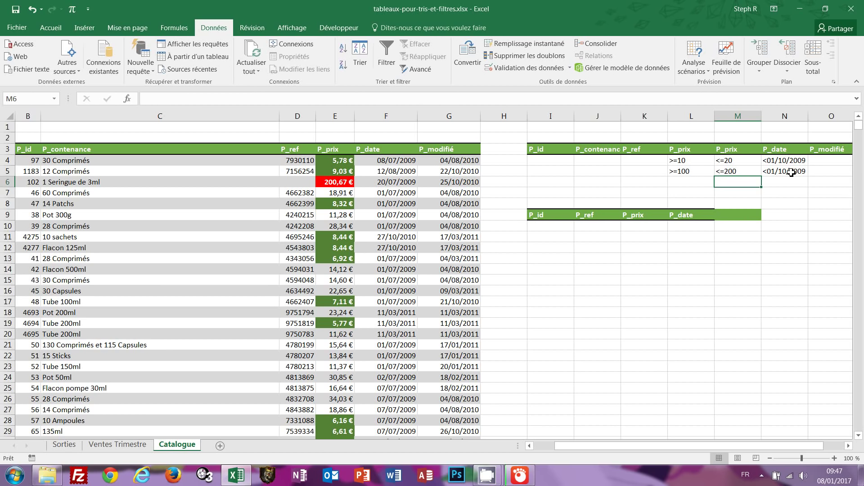
Step: Start an advanced filter on the Catalogue table and set its criteria range to I3:O5
left_click(163, 192)
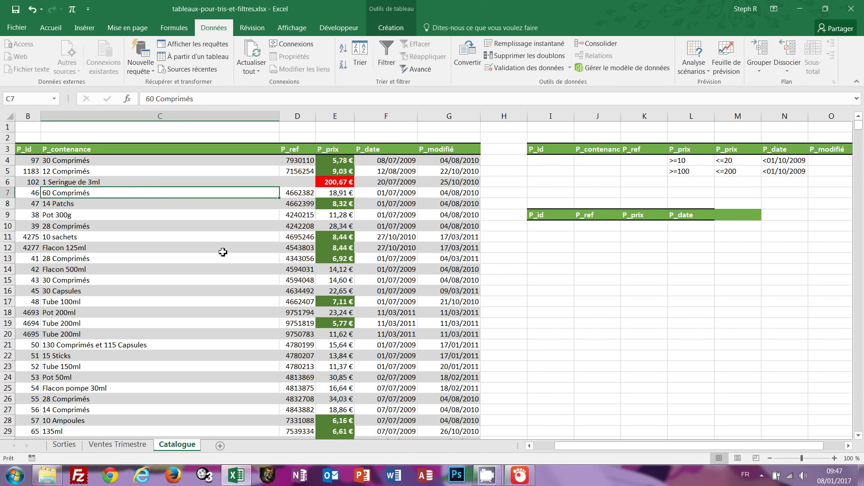
left_click(425, 72)
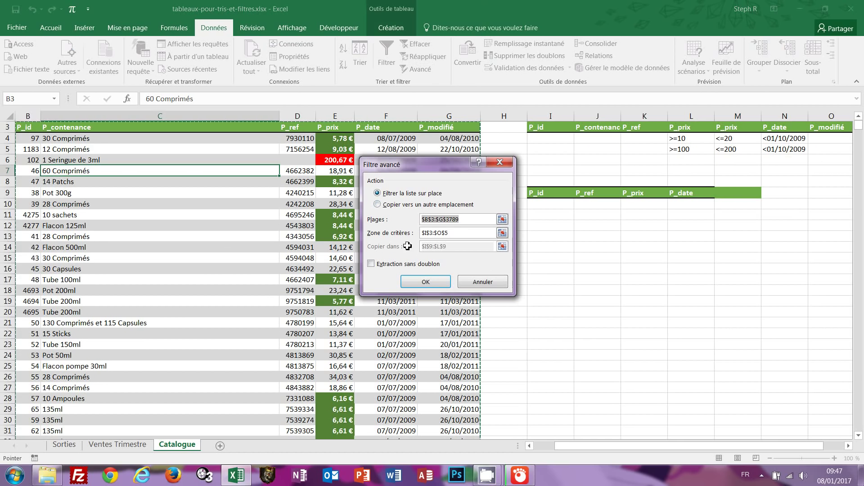
left_click_drag(462, 233, 419, 234)
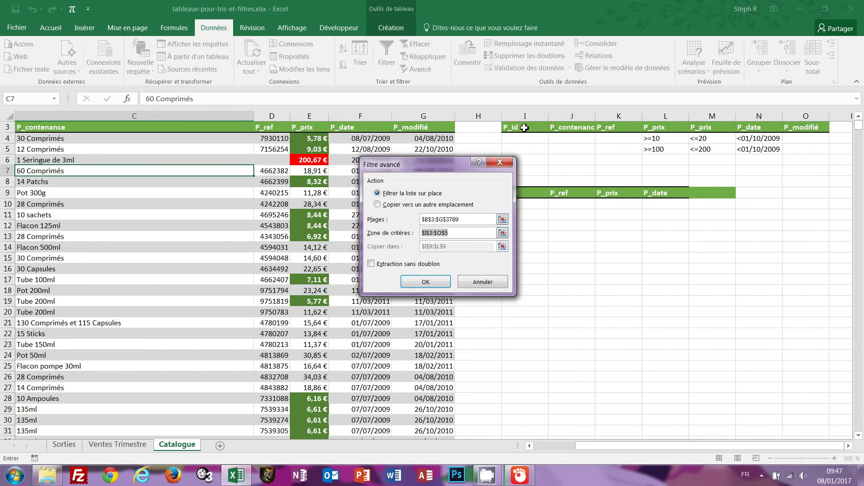
left_click_drag(523, 127, 546, 134)
left_click_drag(574, 143, 626, 151)
left_click_drag(793, 150, 804, 149)
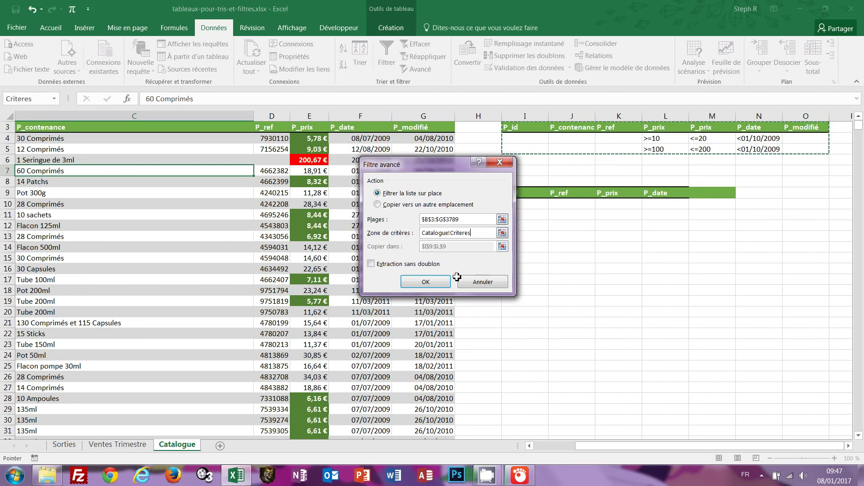
Step: Choose to copy the filtered rows to the extraction headers in I9:L9 and run the advanced filter
left_click(383, 204)
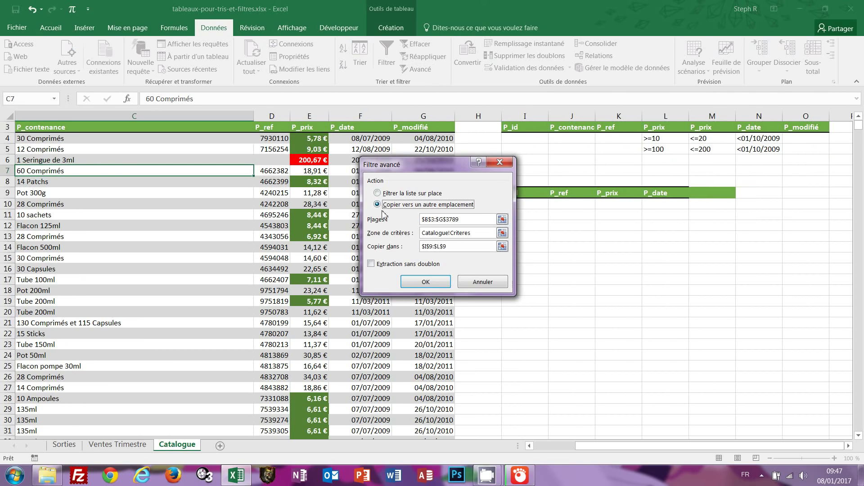
left_click(454, 247)
left_click_drag(469, 165, 401, 154)
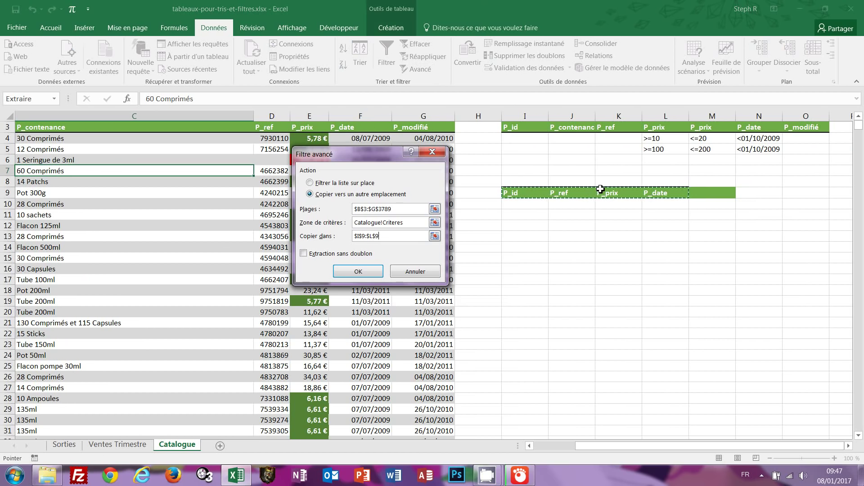
left_click(358, 272)
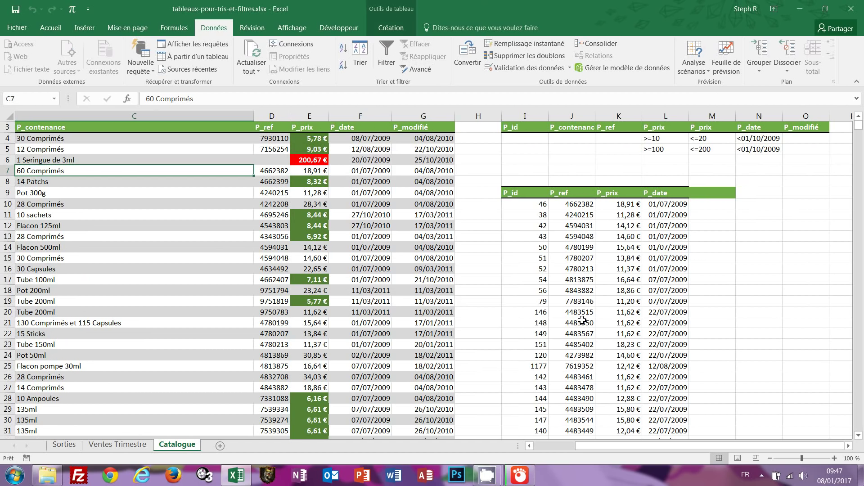
Step: Examine the prices and dates of all extracted rows against the two criteria rows, then return to the start of the sheet
left_click(581, 320)
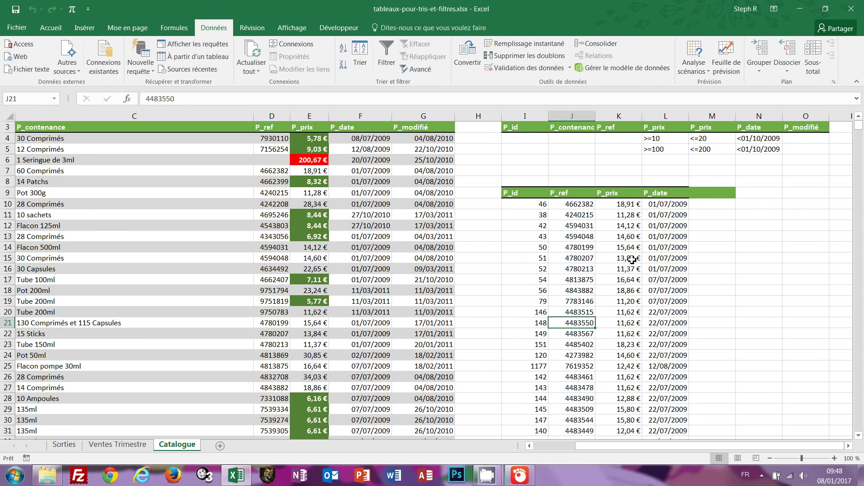
scroll(627, 261, "down", 2)
scroll(627, 261, "down", 7)
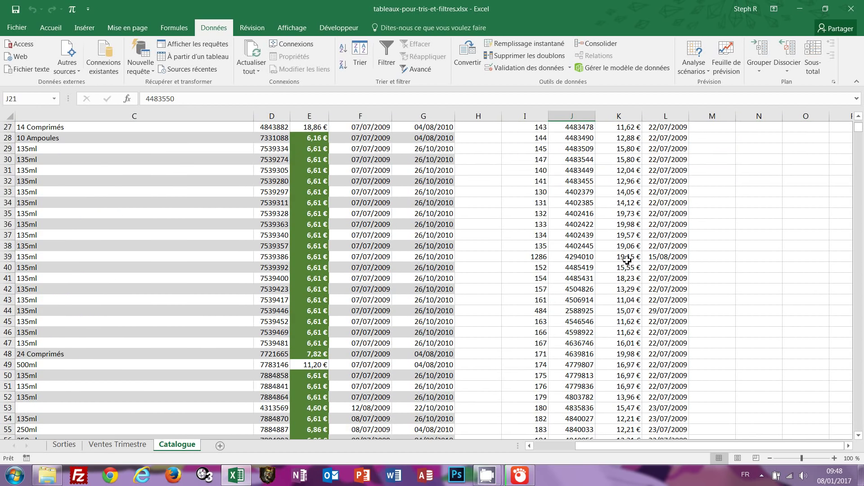
scroll(627, 260, "down", 1)
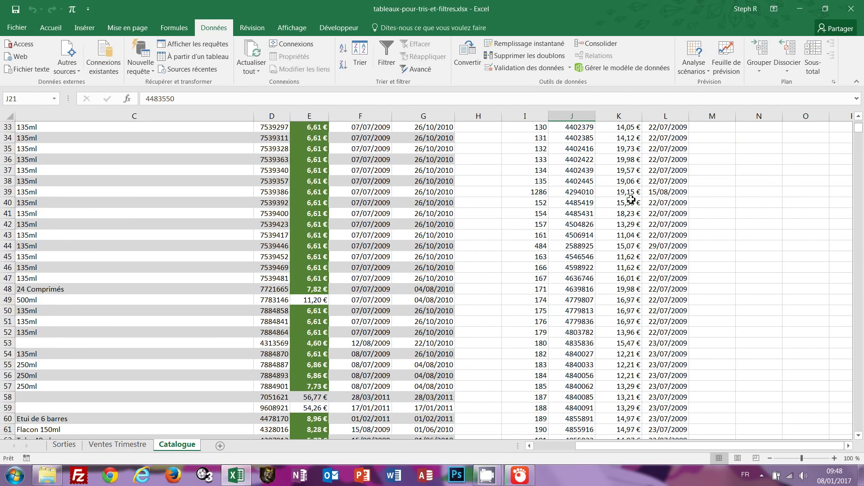
scroll(634, 232, "down", 3)
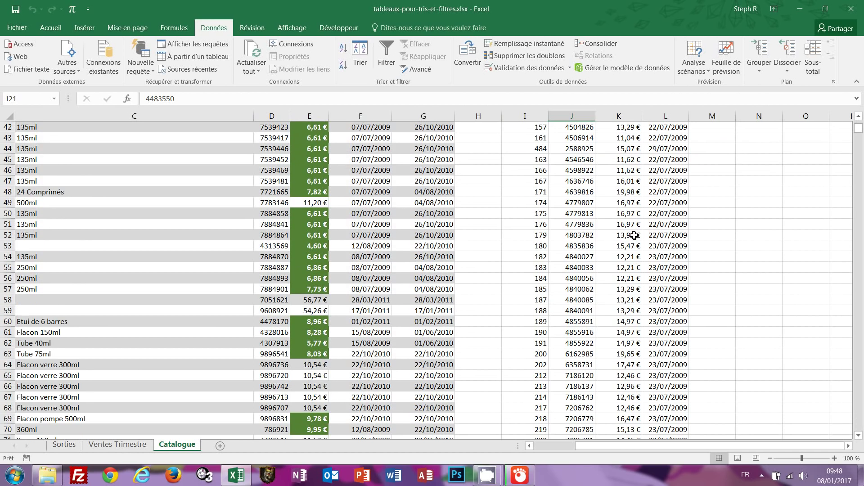
scroll(634, 237, "down", 4)
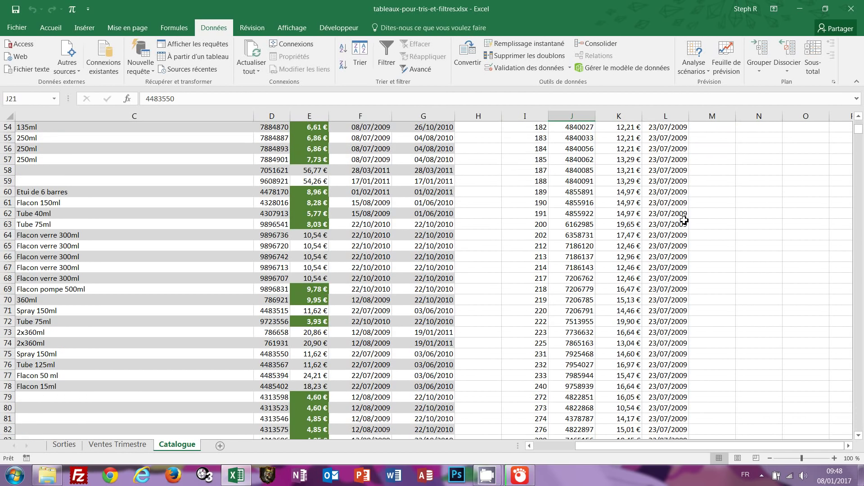
scroll(675, 241, "down", 3)
scroll(674, 241, "down", 9)
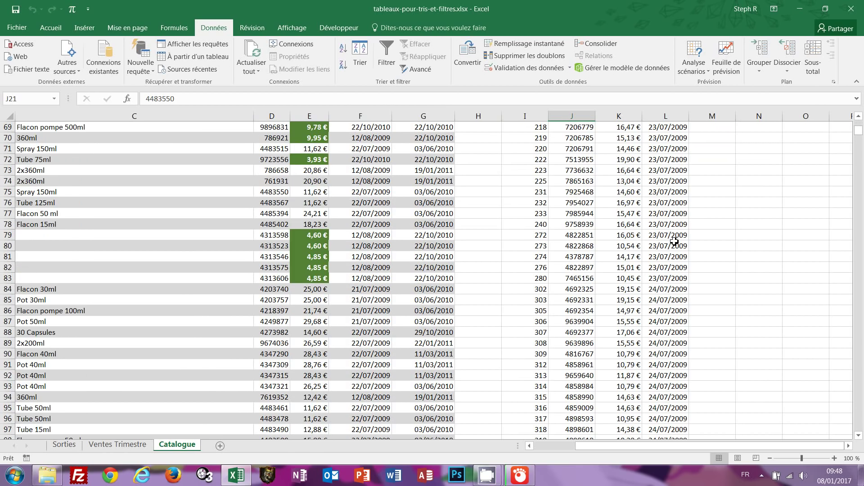
scroll(674, 242, "down", 3)
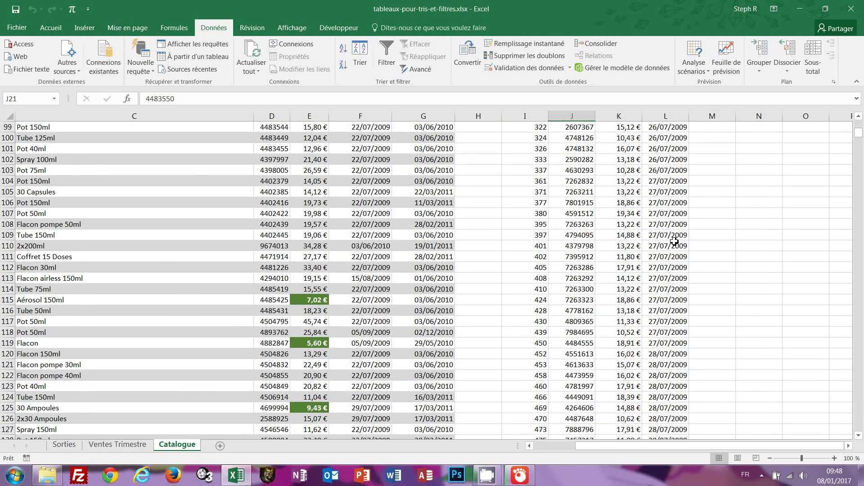
scroll(674, 242, "down", 16)
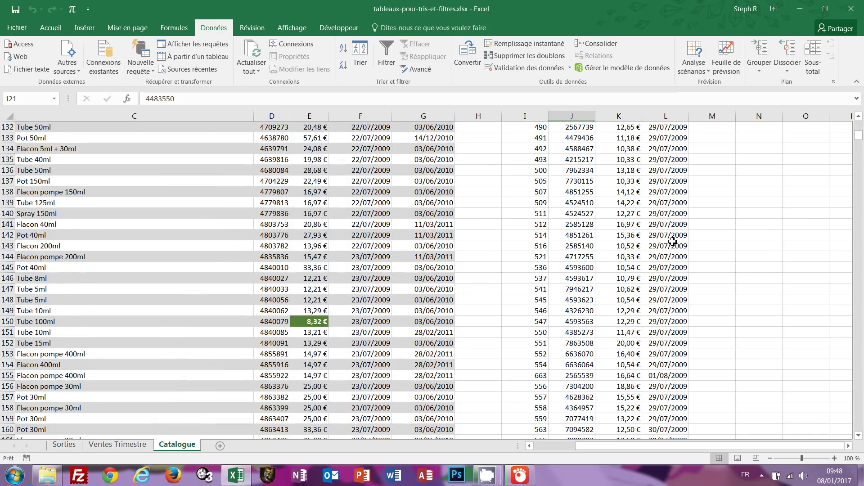
scroll(672, 243, "down", 20)
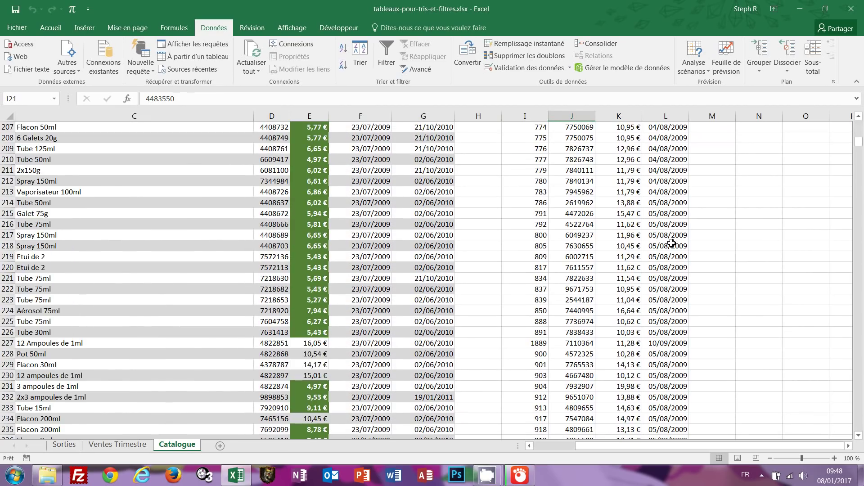
scroll(672, 243, "down", 13)
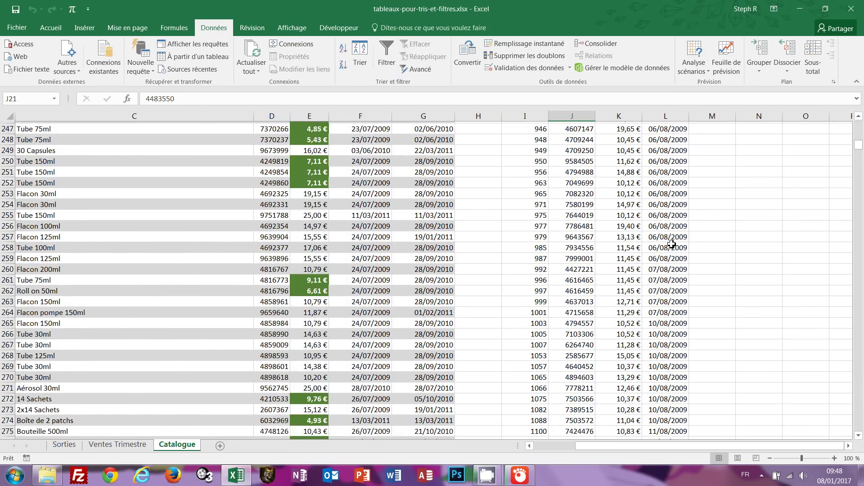
scroll(672, 244, "down", 20)
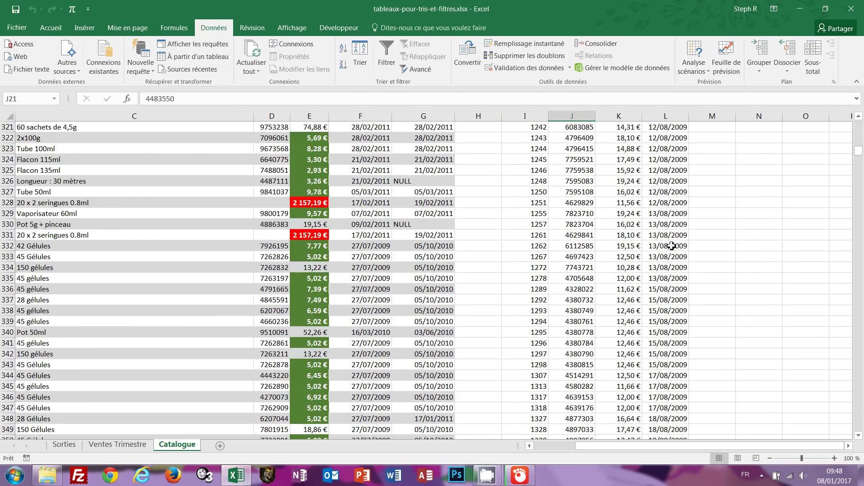
scroll(660, 347, "down", 10)
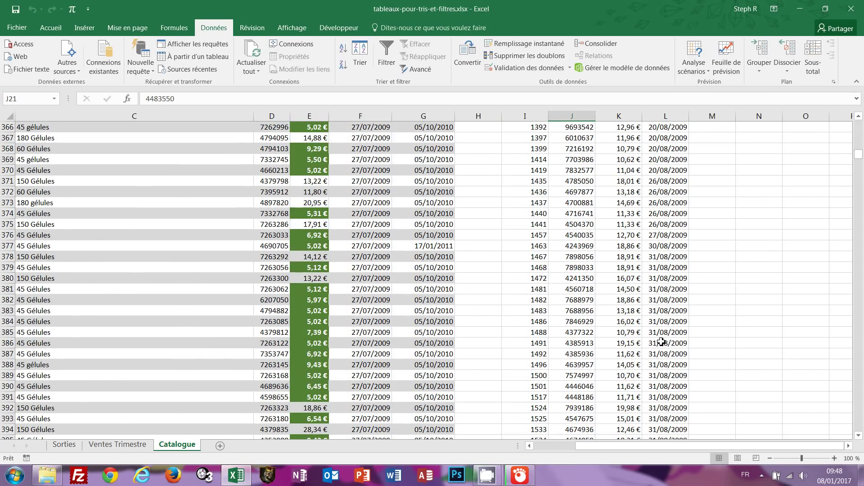
scroll(662, 353, "down", 15)
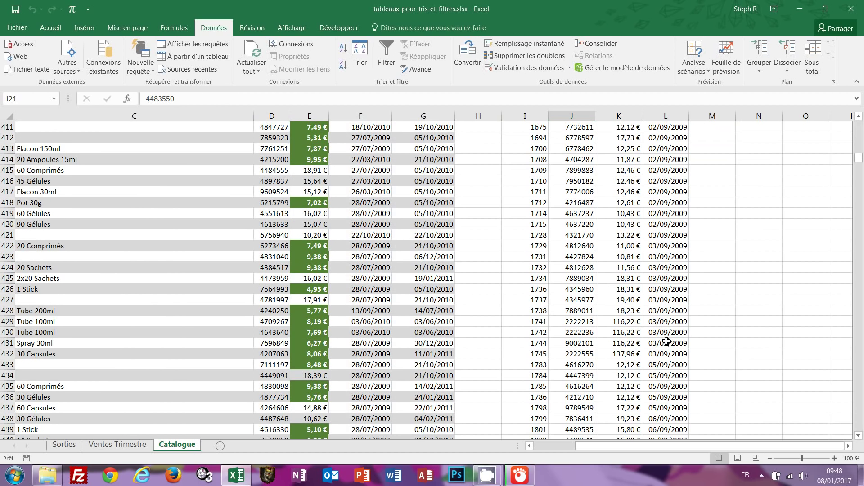
scroll(666, 340, "down", 4)
scroll(667, 339, "down", 15)
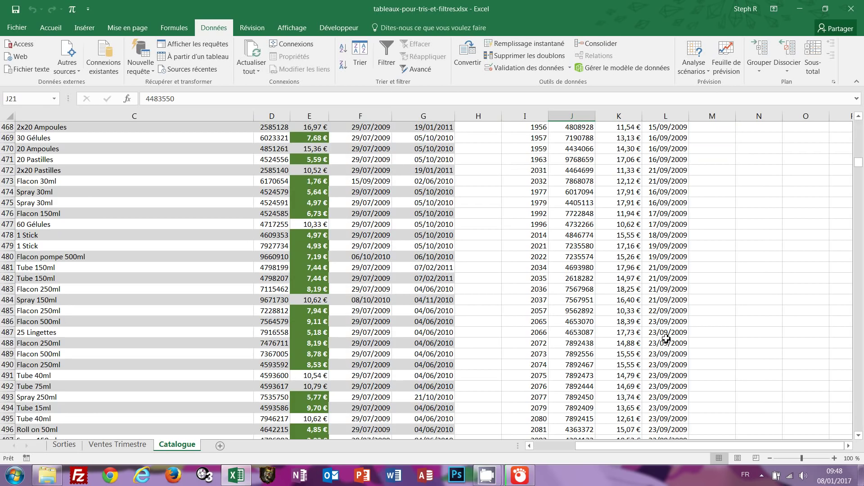
scroll(666, 338, "down", 9)
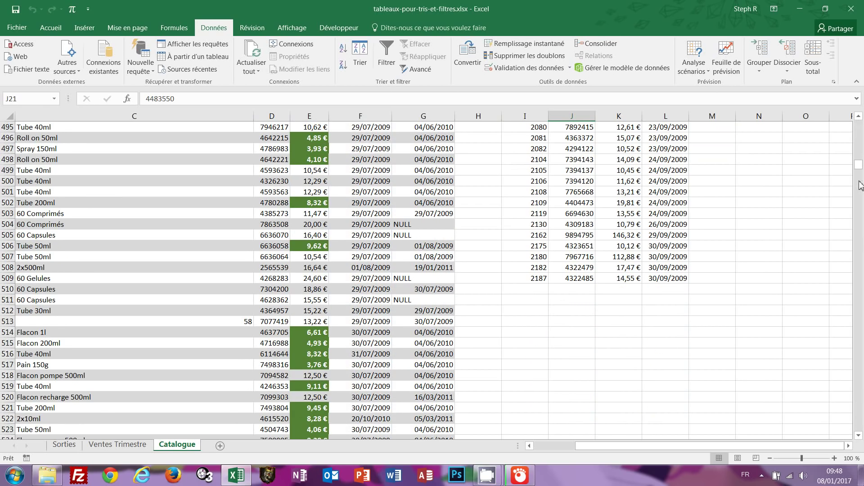
left_click_drag(860, 169, 860, 127)
left_click(714, 258)
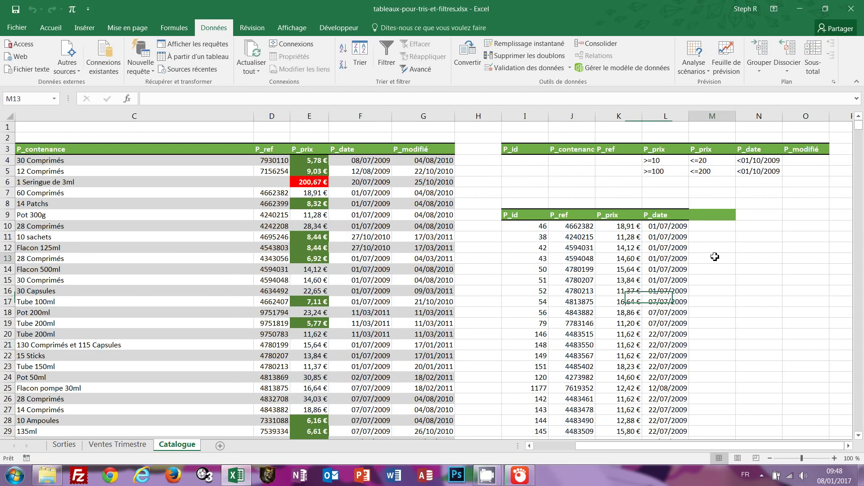